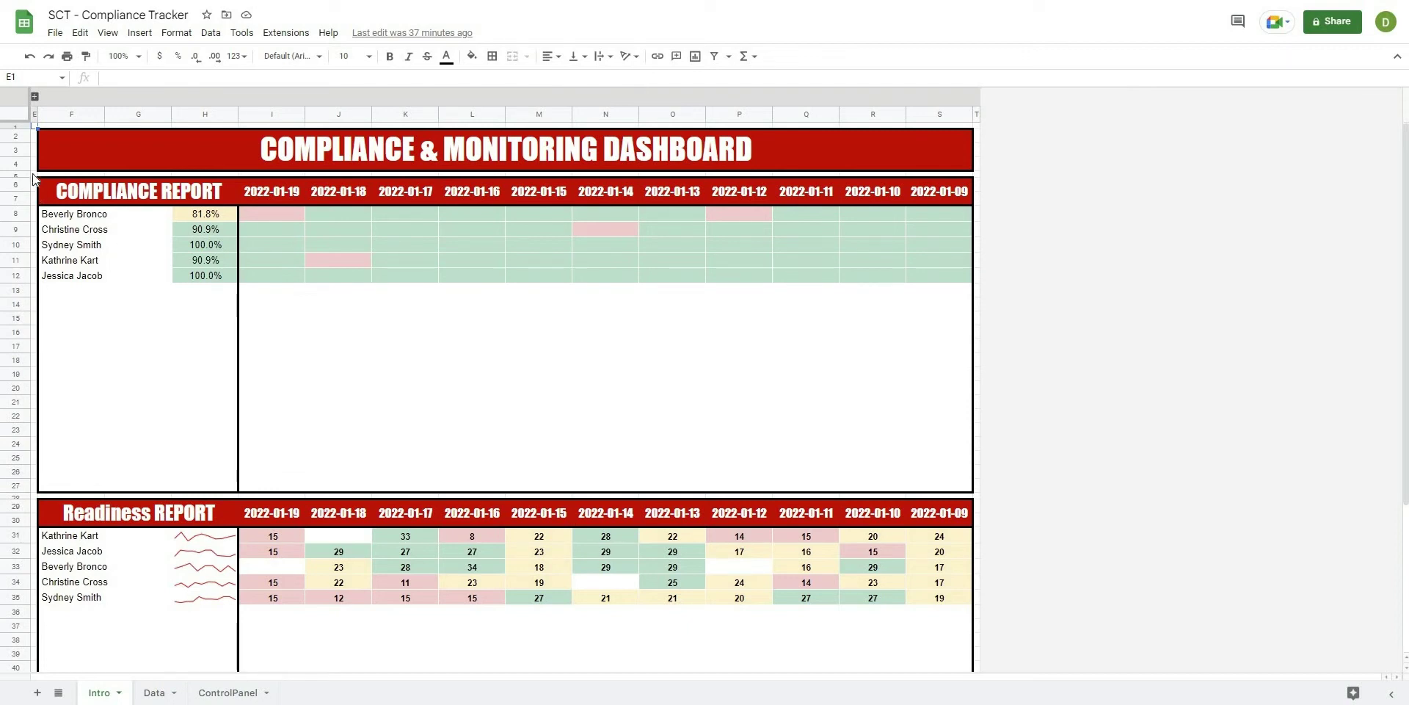
Step: Select the whole compliance report block on the Video sheet
{"action": "left_click_drag", "start_coordinate": [34, 173], "coordinate": [974, 490]}
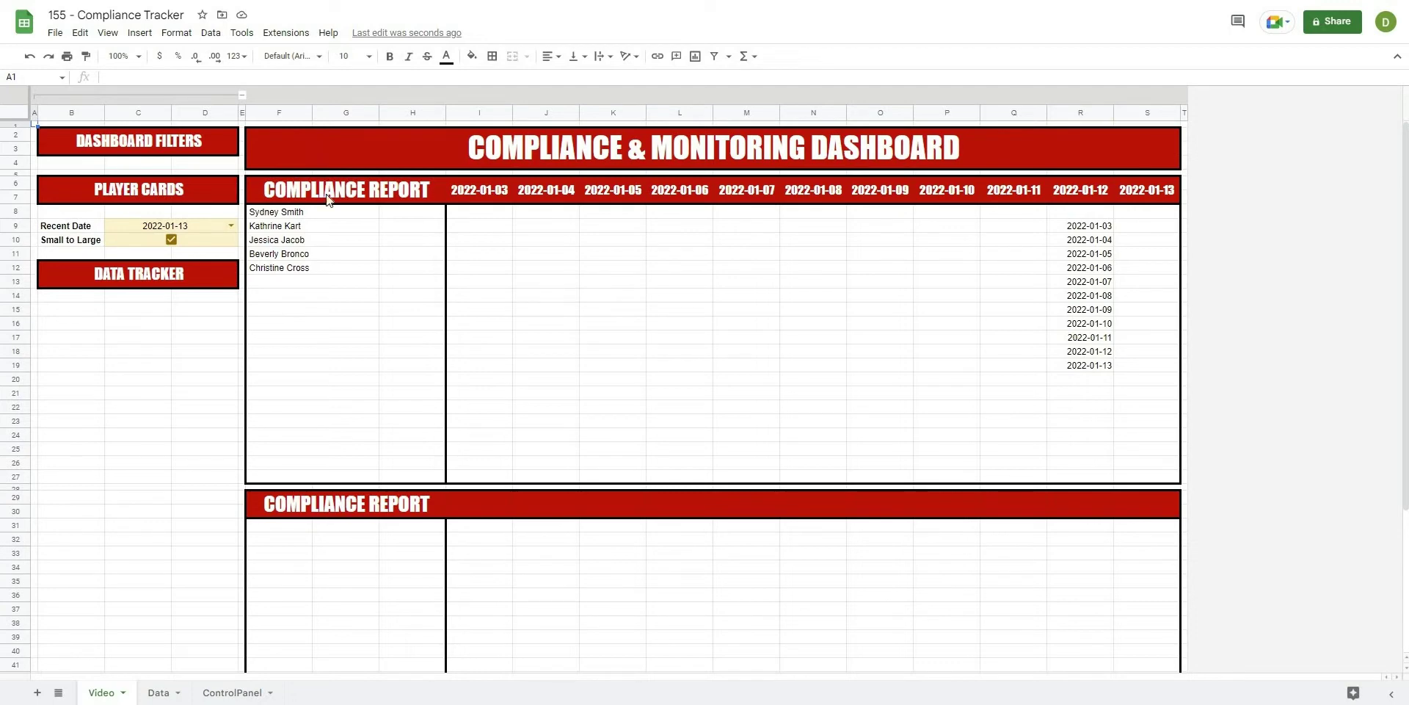
{"action": "scroll", "coordinate": [330, 271], "scroll_direction": "down", "scroll_amount": 5}
{"action": "scroll", "coordinate": [347, 286], "scroll_direction": "up", "scroll_amount": 5}
{"action": "scroll", "coordinate": [510, 371], "scroll_direction": "down", "scroll_amount": 3}
{"action": "scroll", "coordinate": [470, 387], "scroll_direction": "up", "scroll_amount": 3}
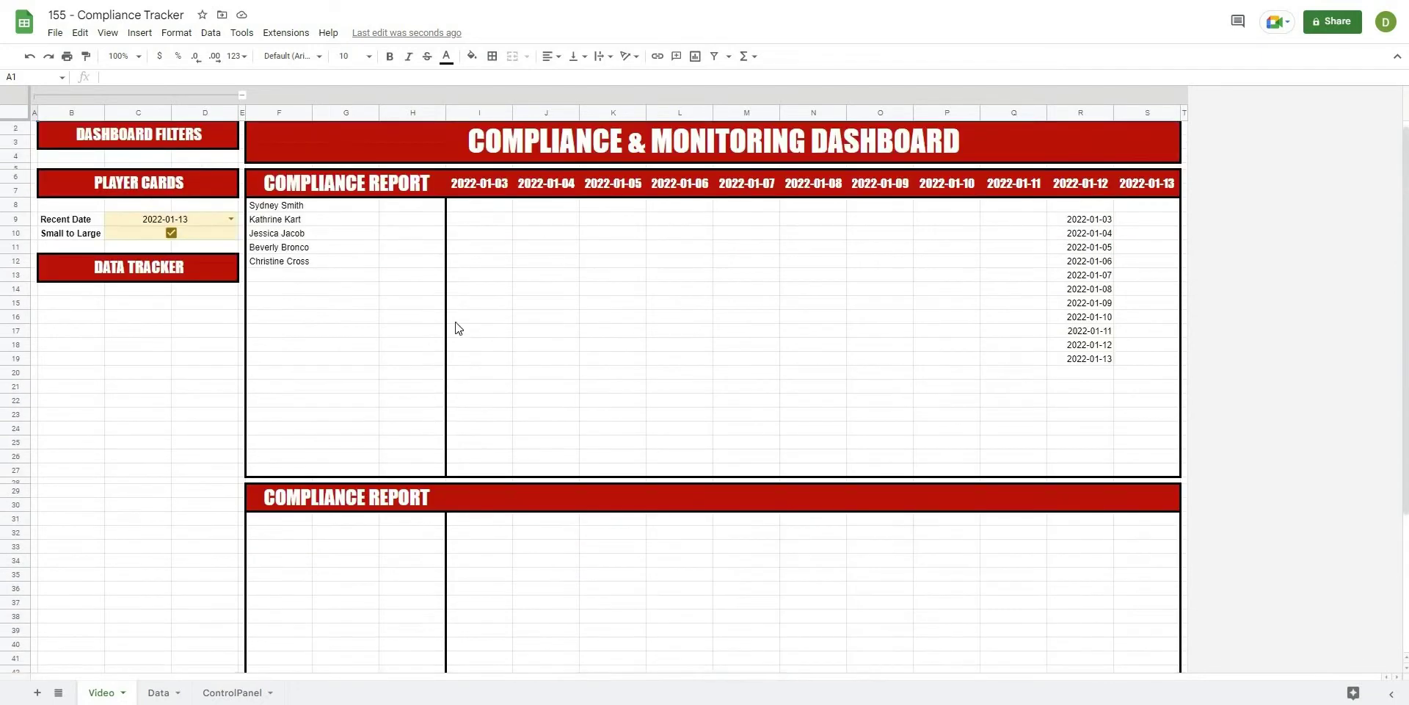
Step: Select the daily grid area and the column beside the names to review the layout
{"action": "left_click_drag", "start_coordinate": [475, 214], "coordinate": [1134, 477]}
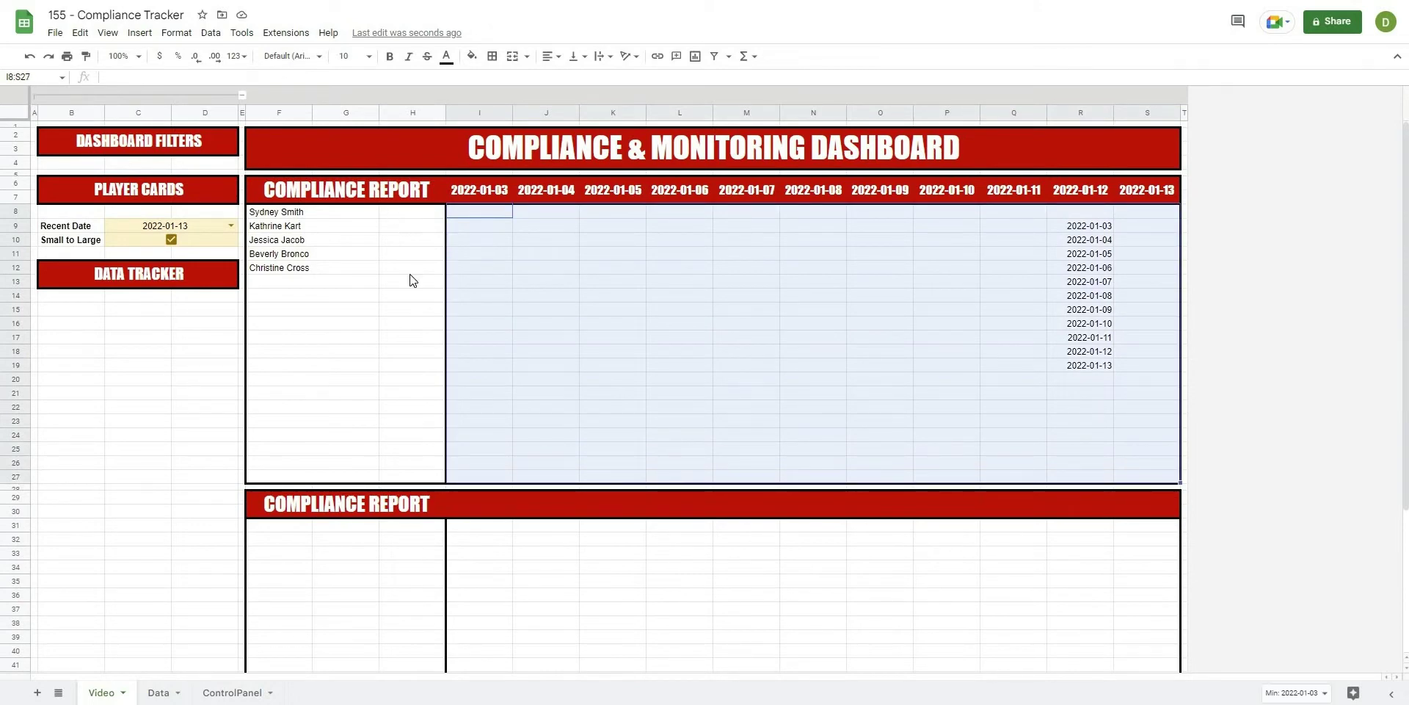
{"action": "key", "text": "Left"}
{"action": "left_click", "coordinate": [404, 480], "text": "shift"}
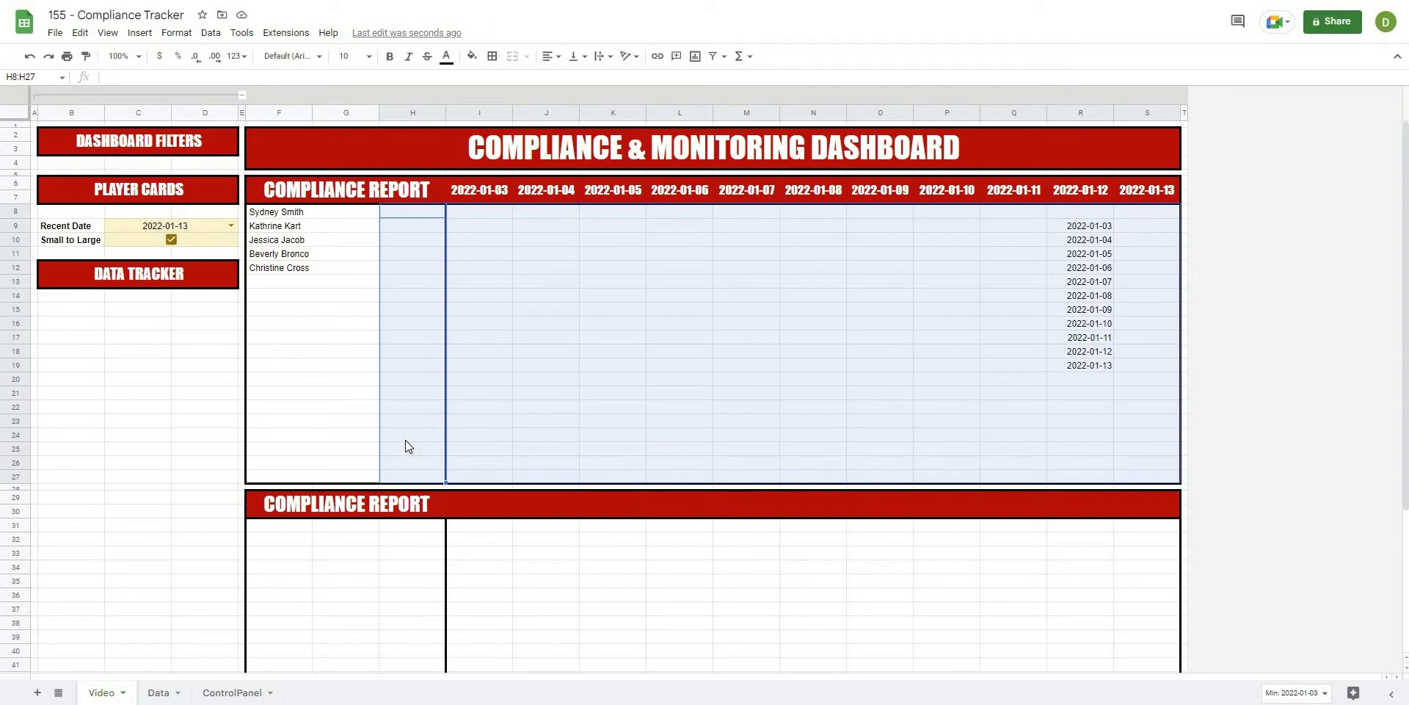
{"action": "left_click", "coordinate": [522, 370]}
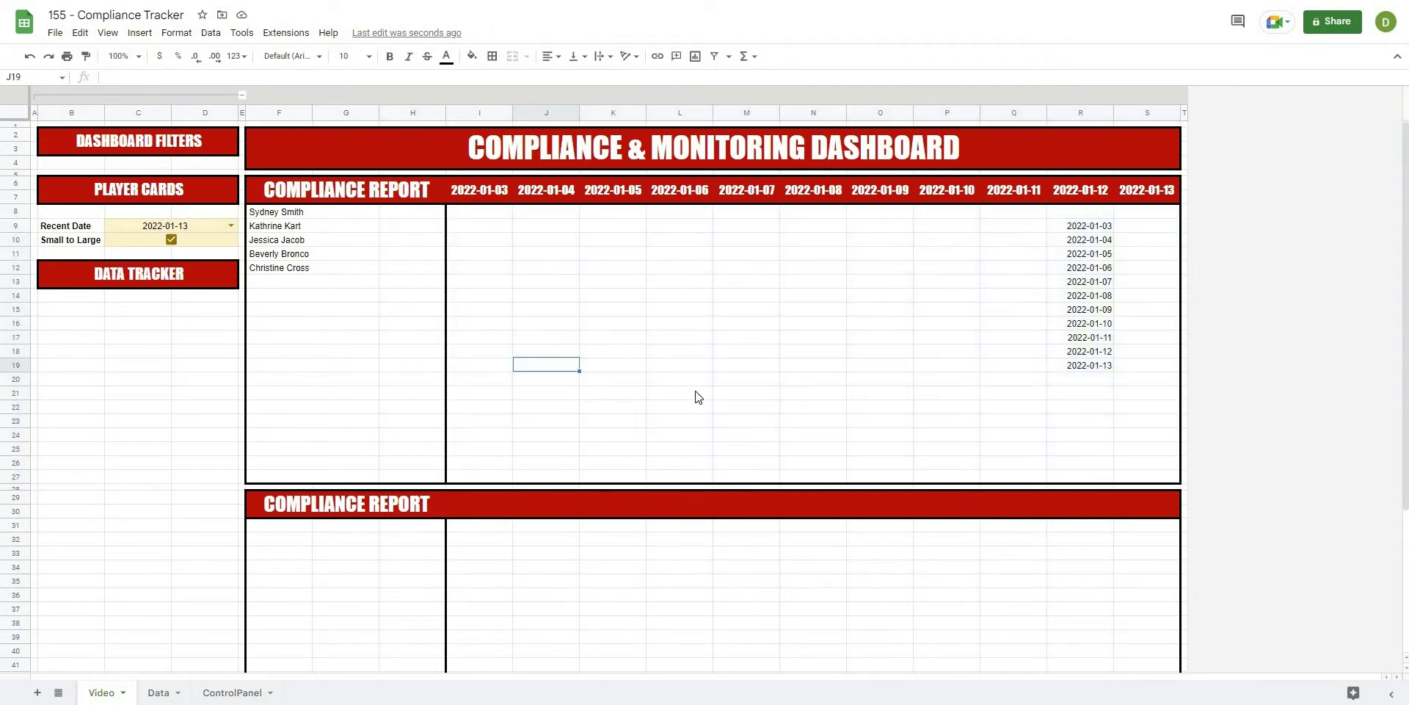
Step: Delete the stray date list in column R and return to cell I8
{"action": "left_click", "coordinate": [1090, 226]}
{"action": "key", "text": "Delete"}
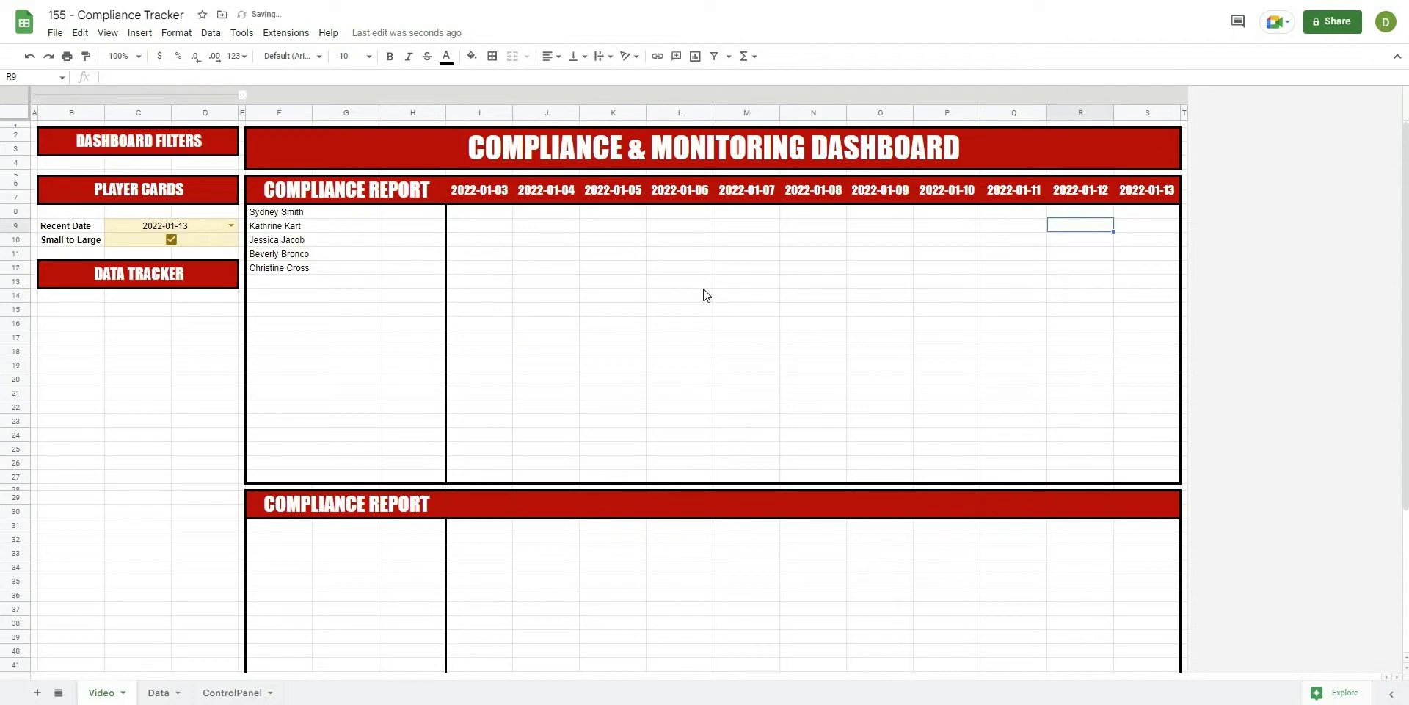
{"action": "left_click", "coordinate": [722, 295]}
{"action": "left_click", "coordinate": [467, 213]}
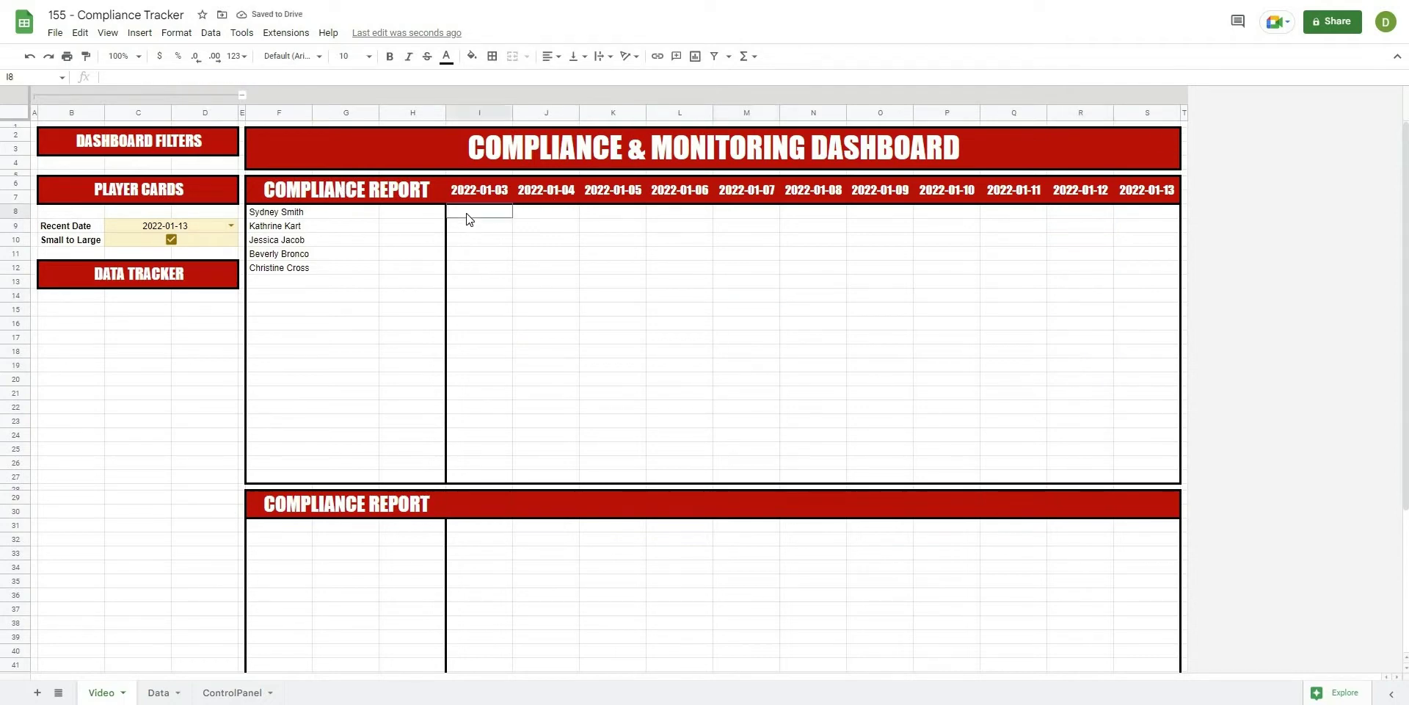
{"action": "left_click_drag", "start_coordinate": [467, 219], "coordinate": [493, 275]}
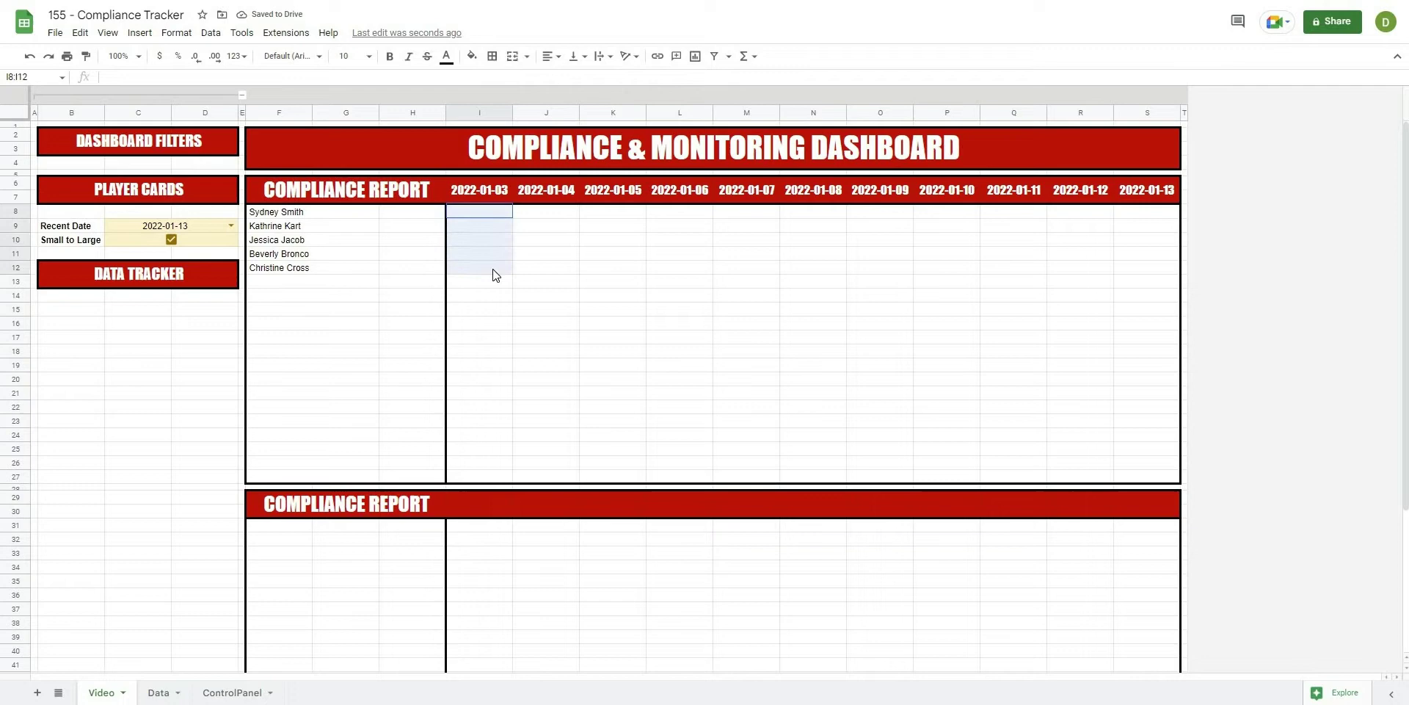
{"action": "left_click", "coordinate": [485, 213]}
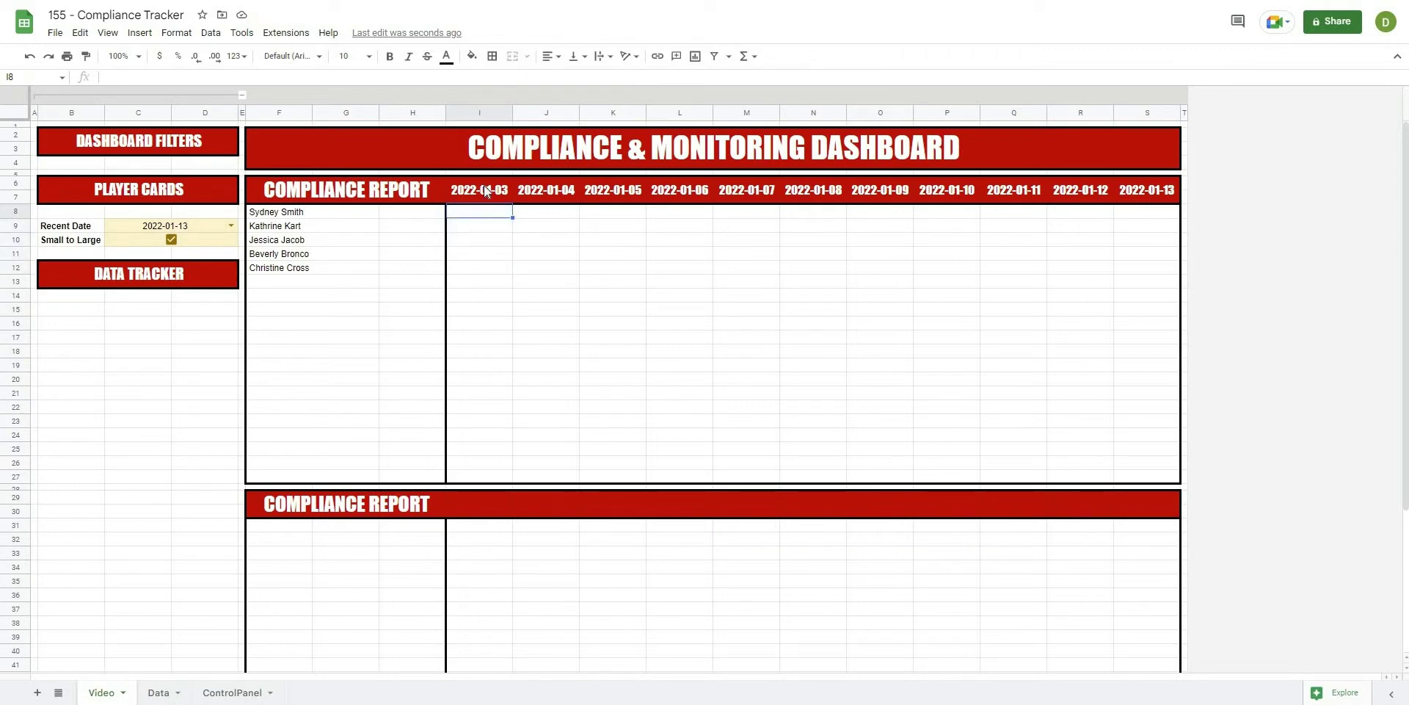
{"action": "left_click", "coordinate": [479, 191]}
{"action": "left_click", "coordinate": [475, 219]}
{"action": "left_click", "coordinate": [543, 243]}
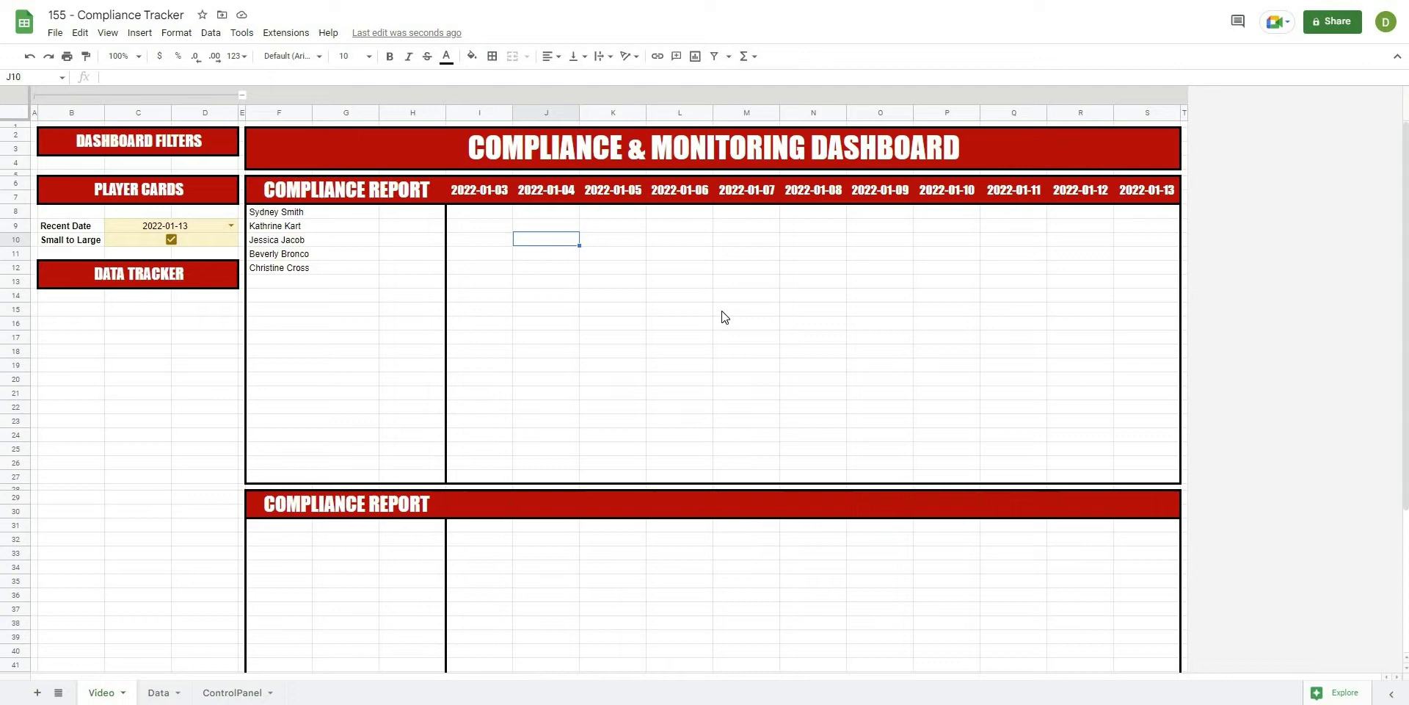
{"action": "left_click", "coordinate": [490, 217]}
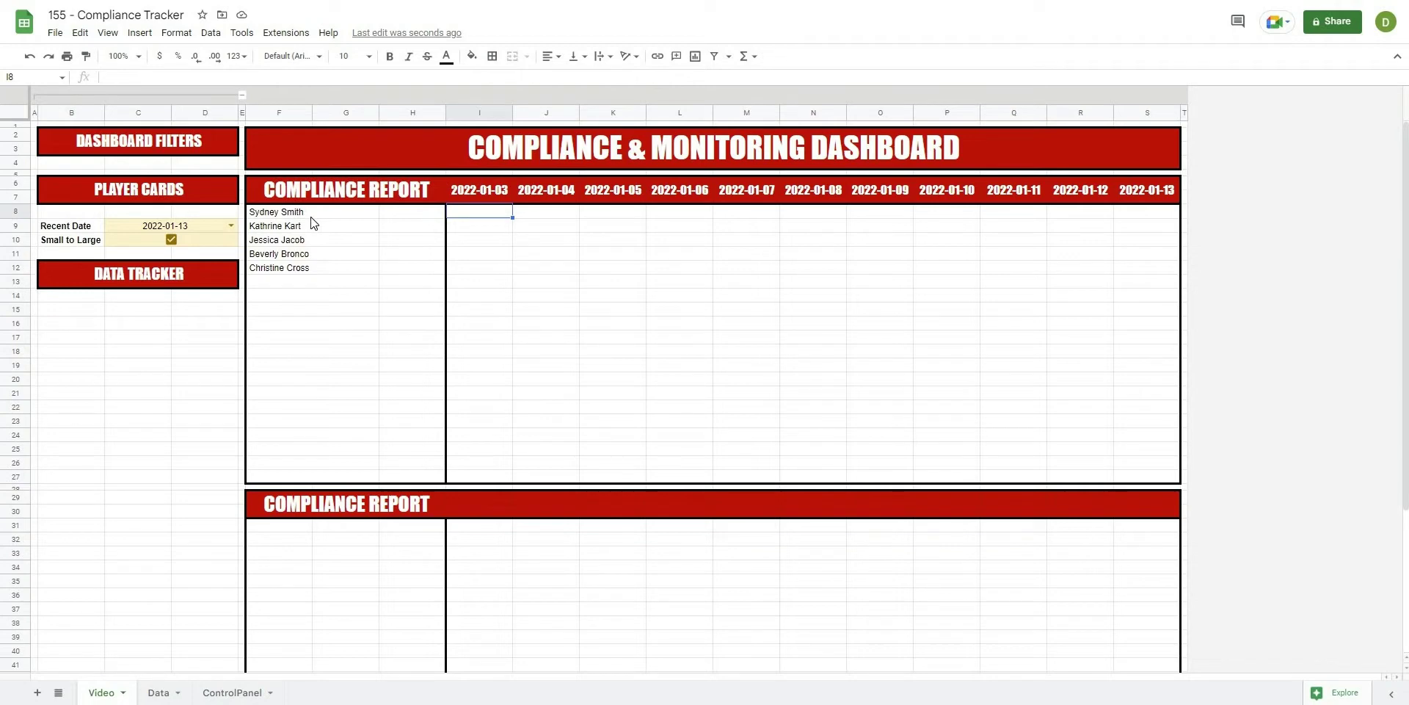
{"action": "left_click", "coordinate": [345, 212], "text": "ctrl"}
{"action": "left_click_drag", "start_coordinate": [481, 191], "coordinate": [484, 213]}
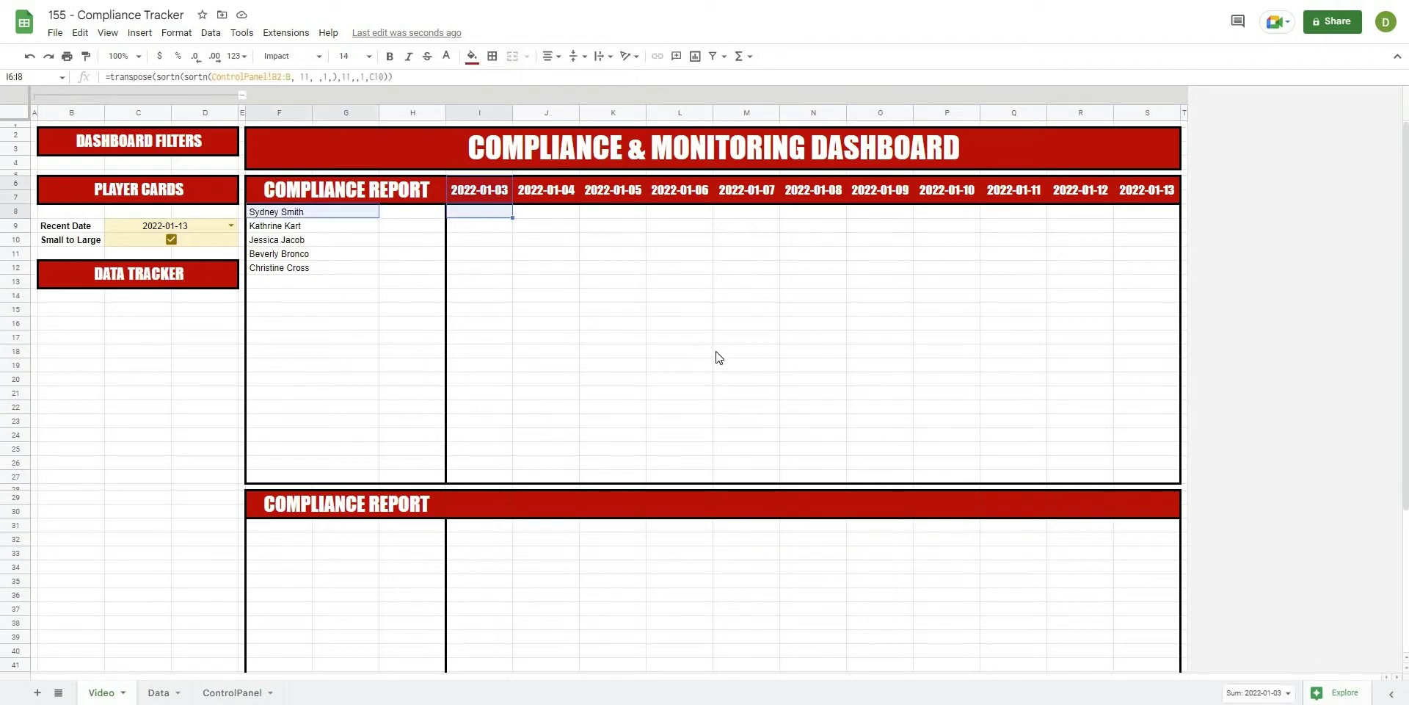
{"action": "left_click", "coordinate": [708, 341]}
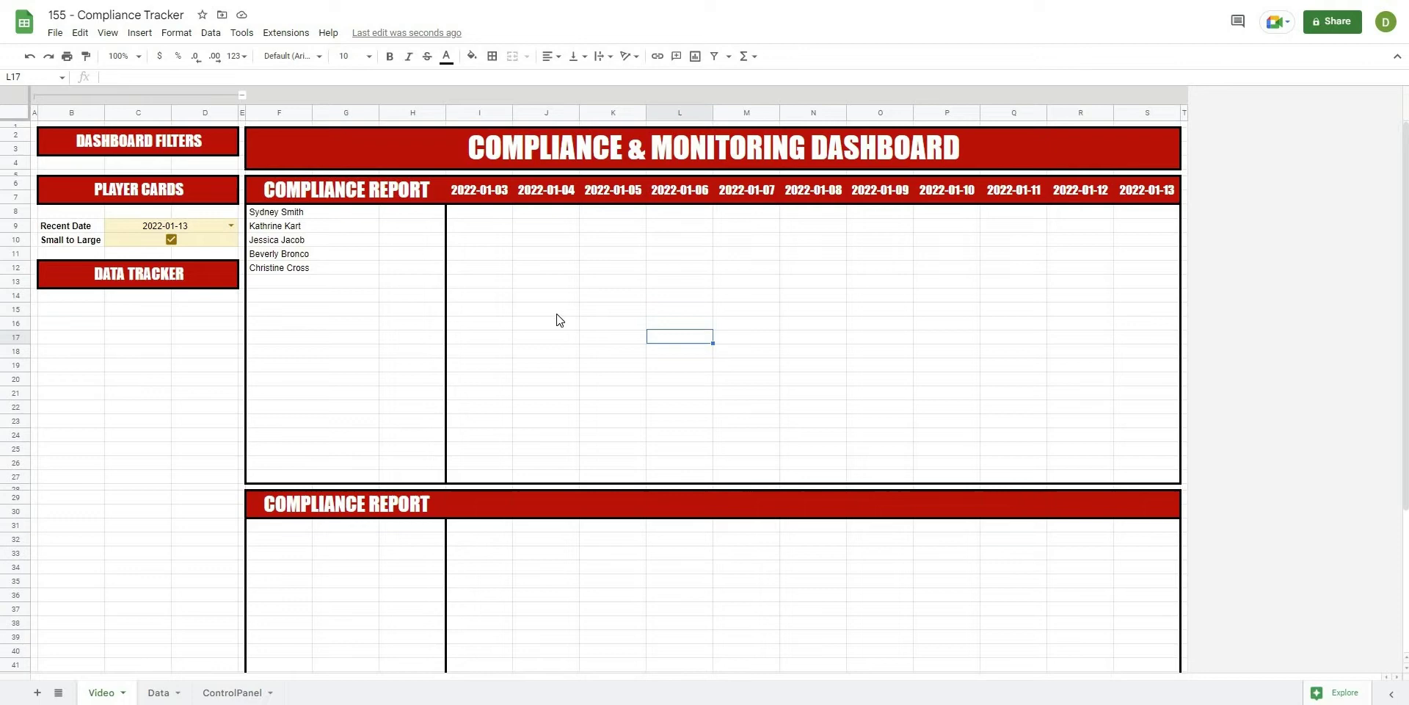
{"action": "left_click", "coordinate": [481, 193]}
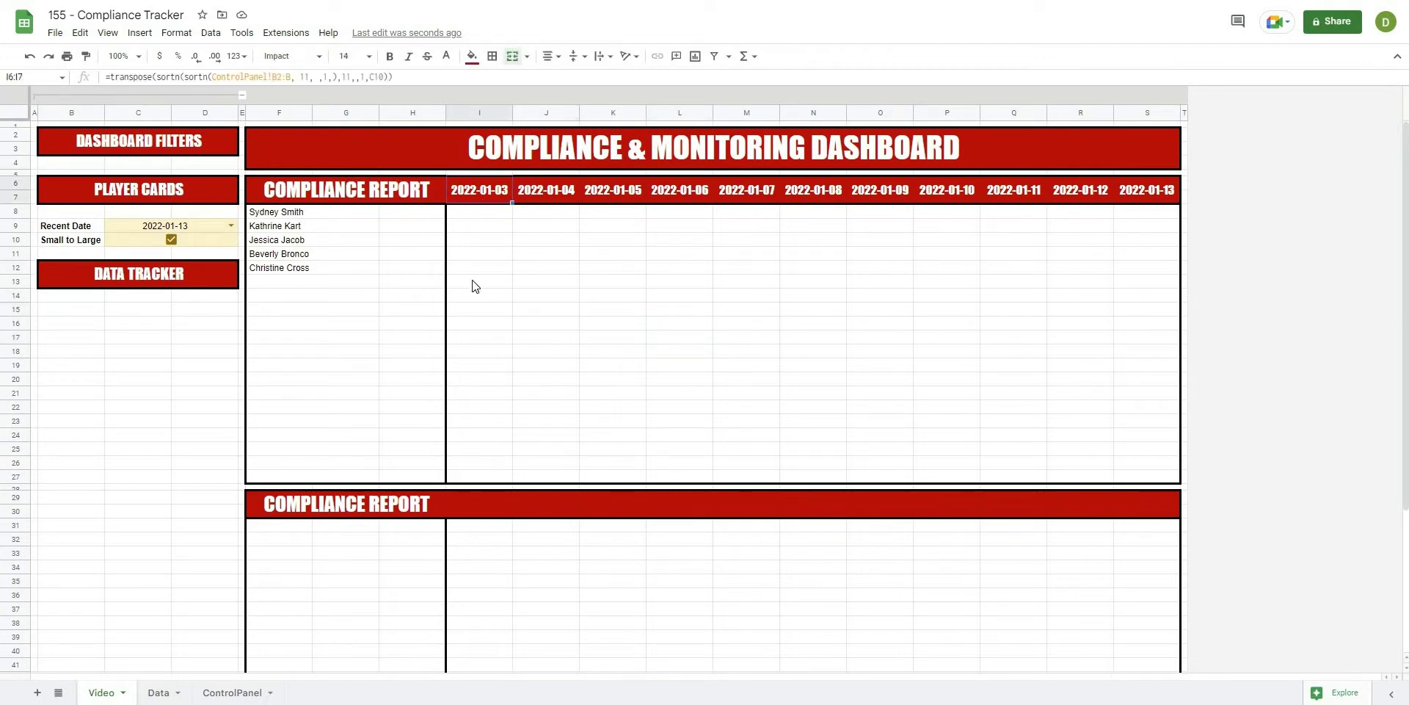
{"action": "left_click", "coordinate": [473, 286]}
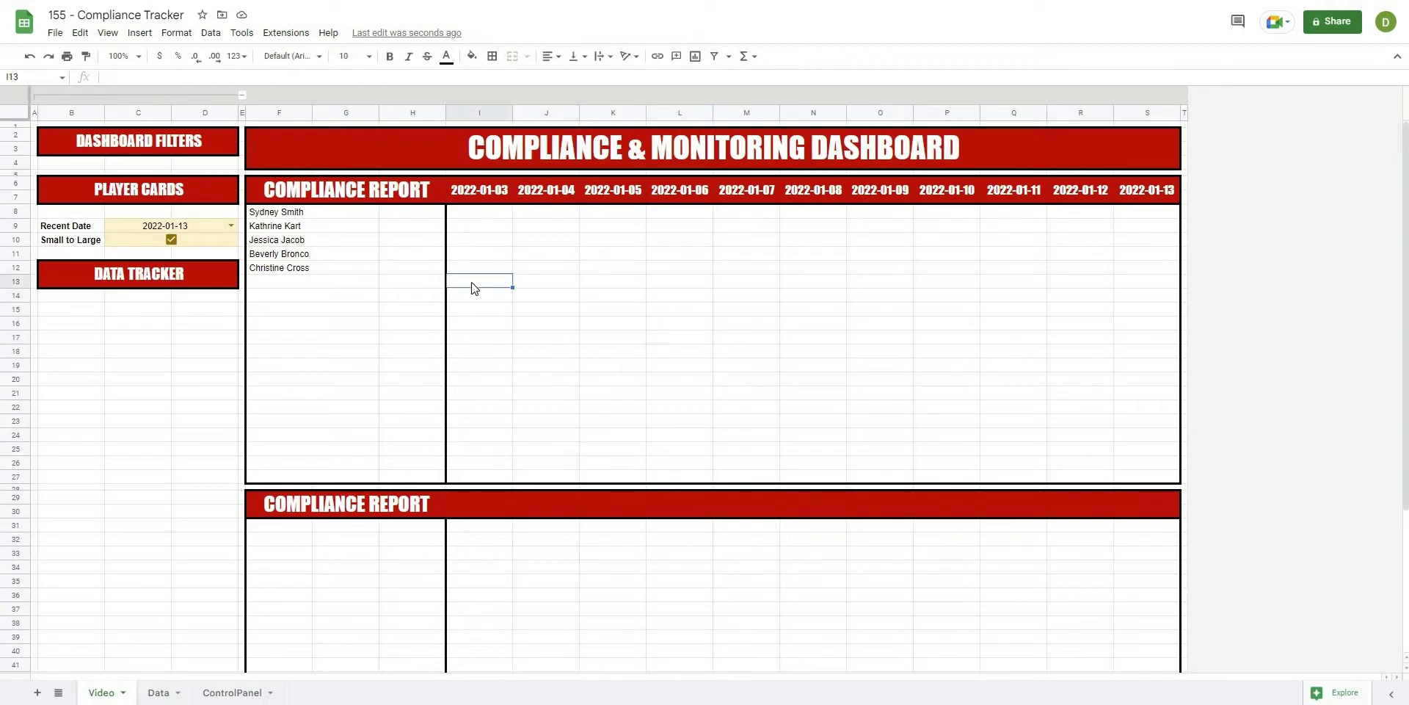
{"action": "left_click", "coordinate": [508, 392]}
{"action": "left_click", "coordinate": [496, 214]}
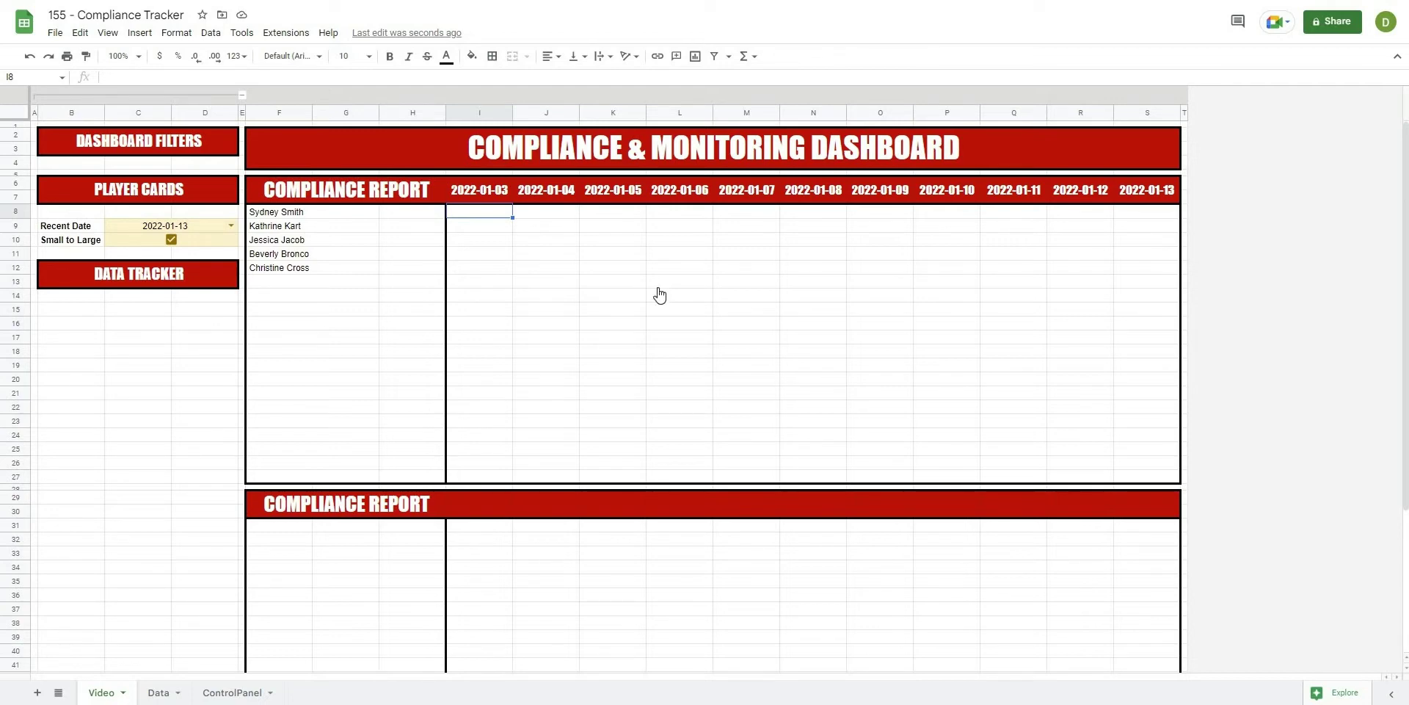
Step: Start I8's formula as =IFS(COUNTIFS( with the absolute Data!$B$2:$B date range
{"action": "type", "text": "=ifs("}
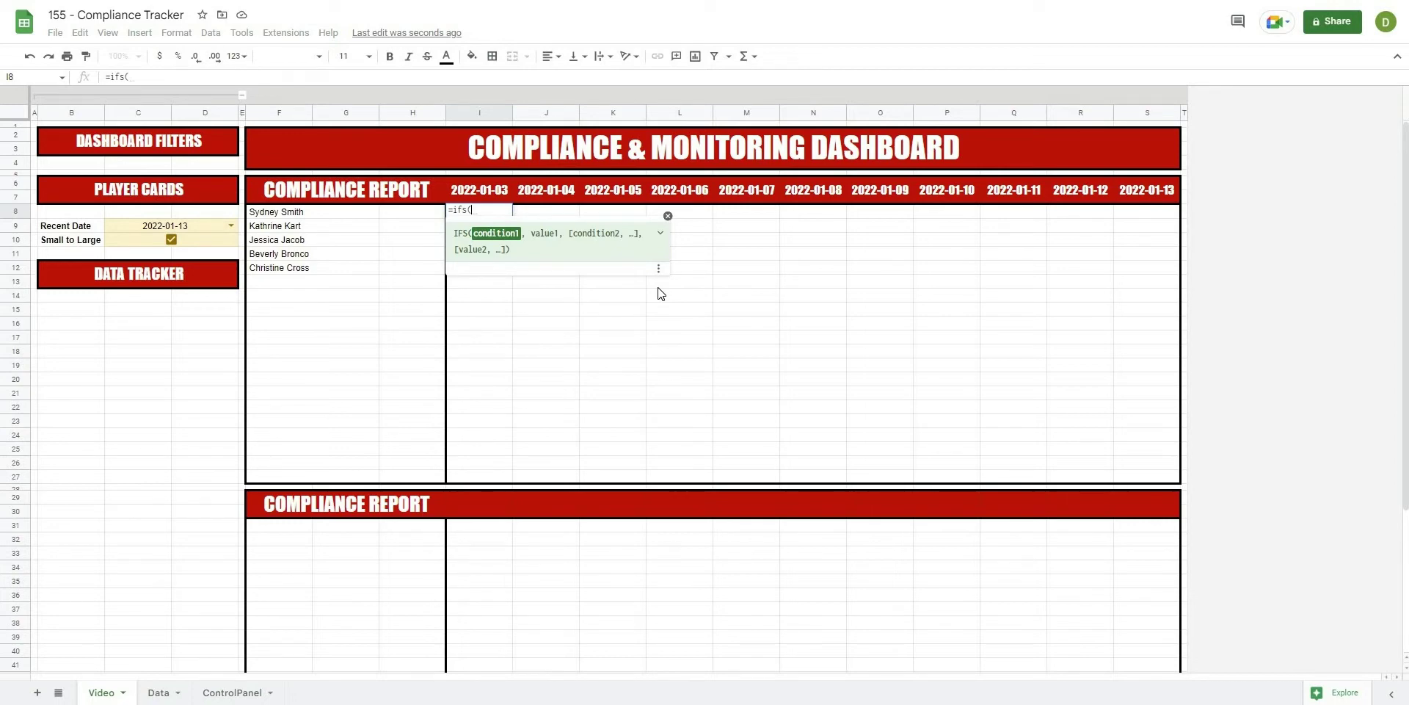
{"action": "type", "text": "coun"}
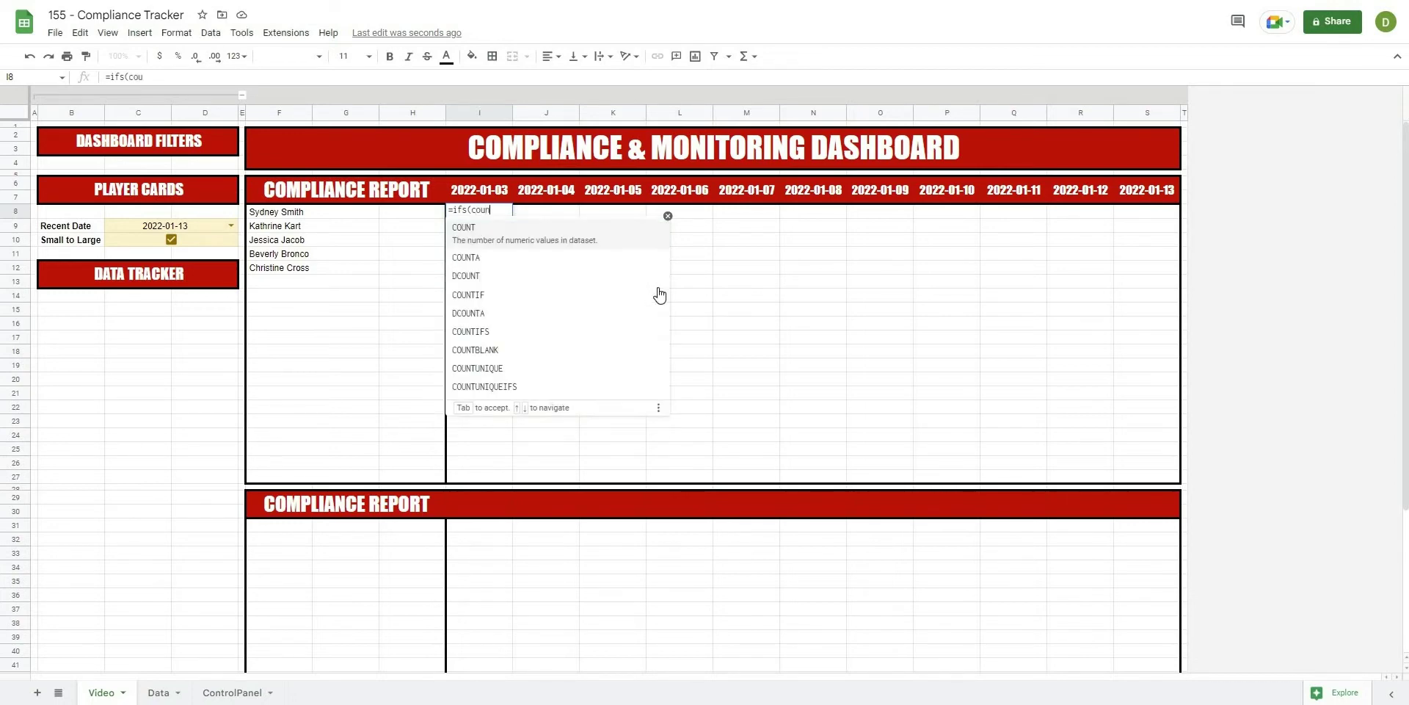
{"action": "type", "text": "tifs("}
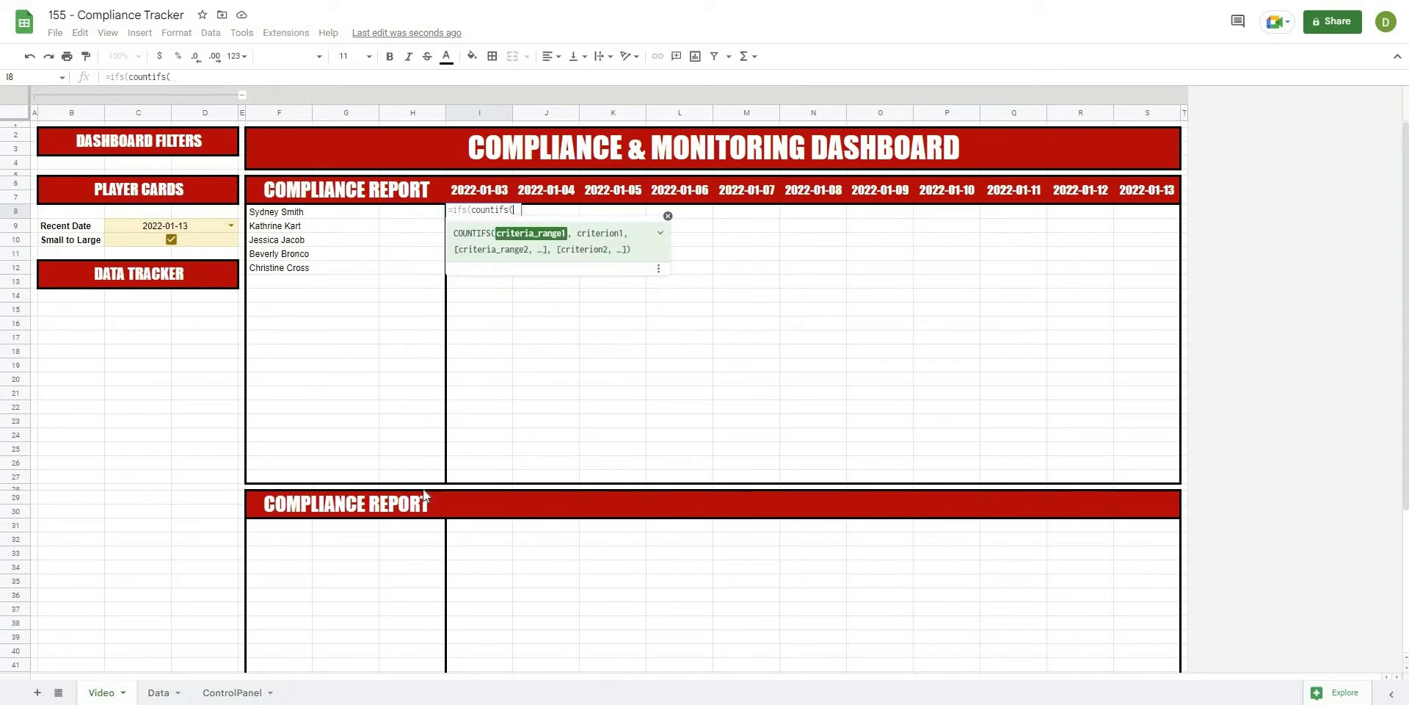
{"action": "left_click", "coordinate": [160, 694]}
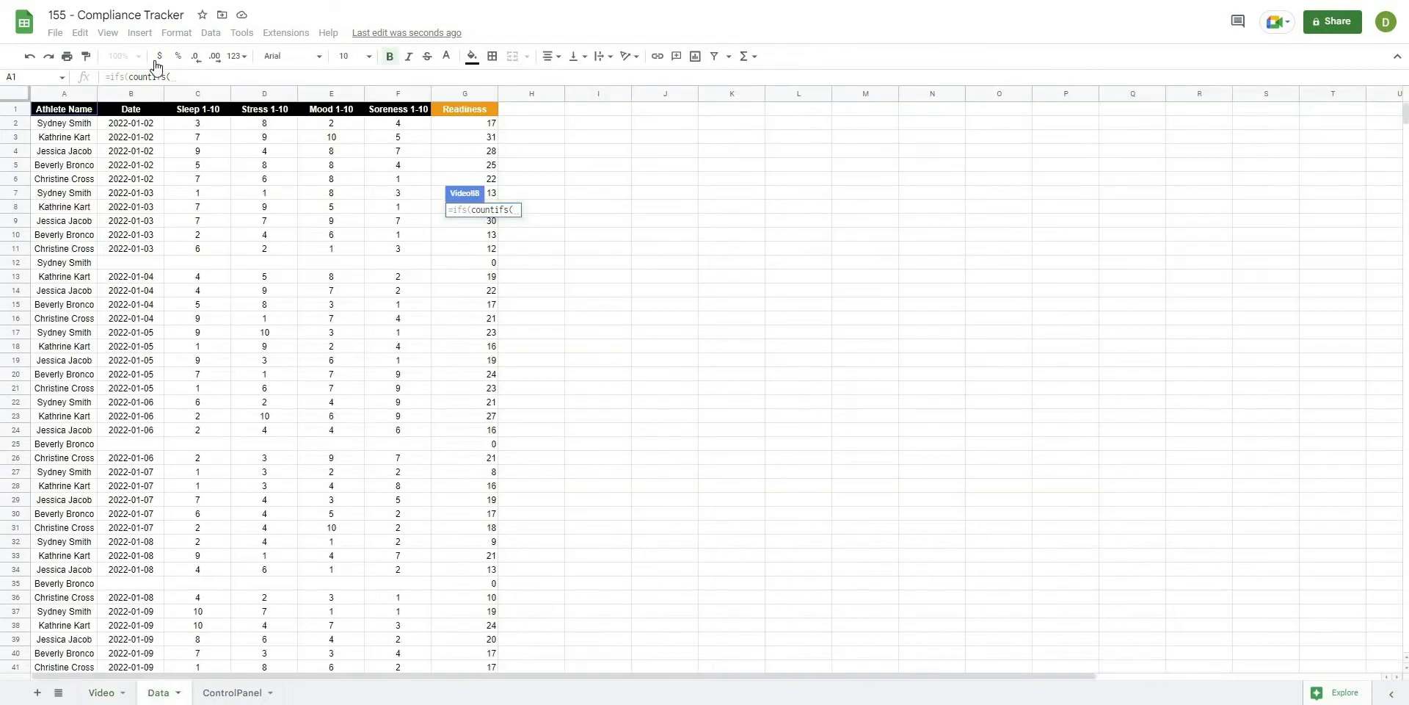
{"action": "left_click", "coordinate": [134, 96]}
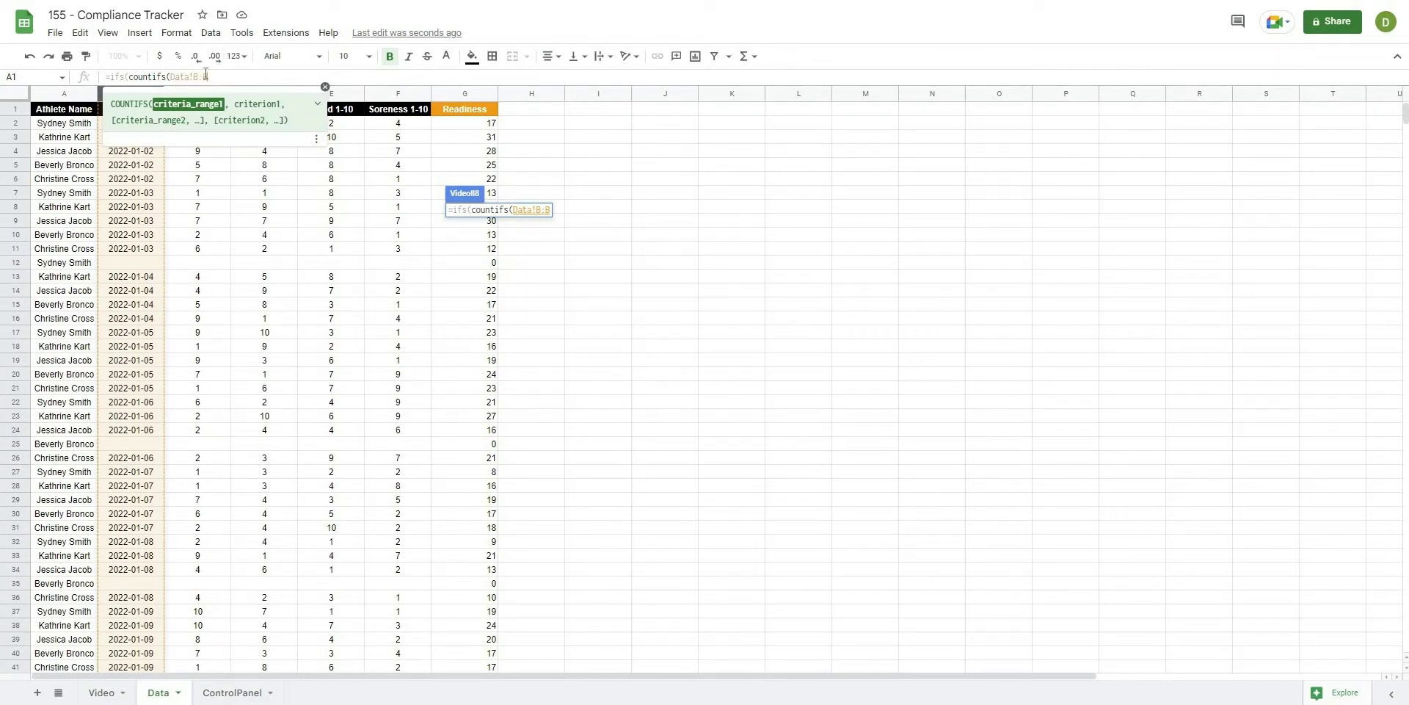
{"action": "left_click", "coordinate": [195, 77]}
{"action": "type", "text": "2"}
{"action": "key", "text": "F4"}
Step: Finish the $B$2:$B date range and add the row-locked I$6 date criterion
{"action": "type", "text": "$"}
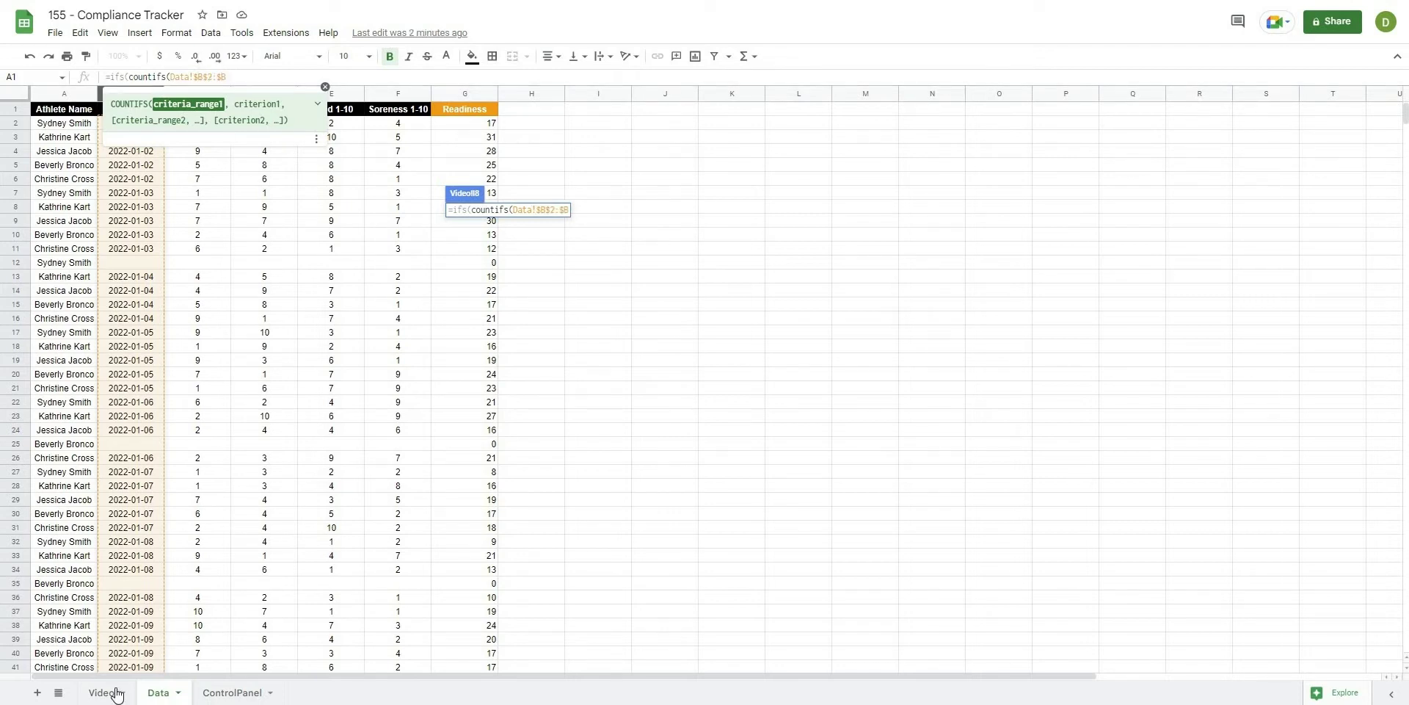
{"action": "left_click", "coordinate": [115, 690]}
{"action": "key", "text": "Return"}
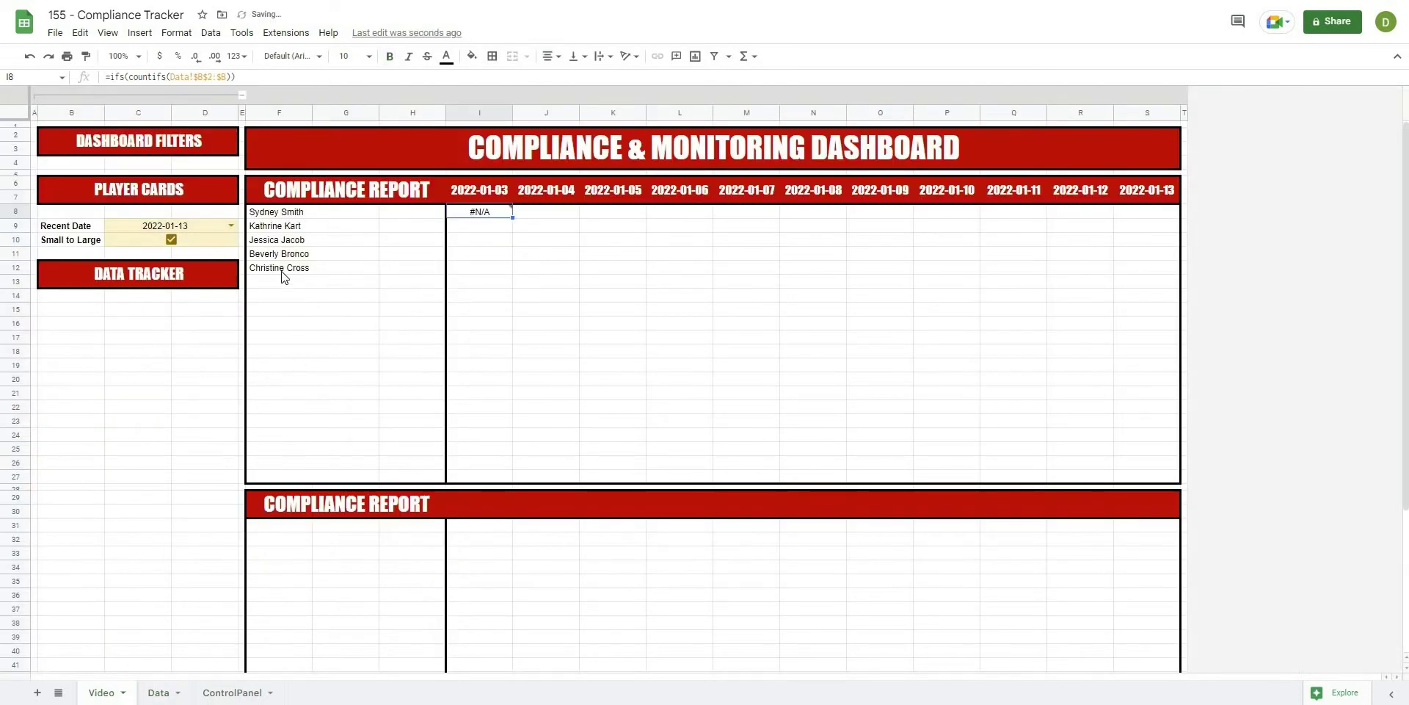
{"action": "left_click", "coordinate": [228, 77]}
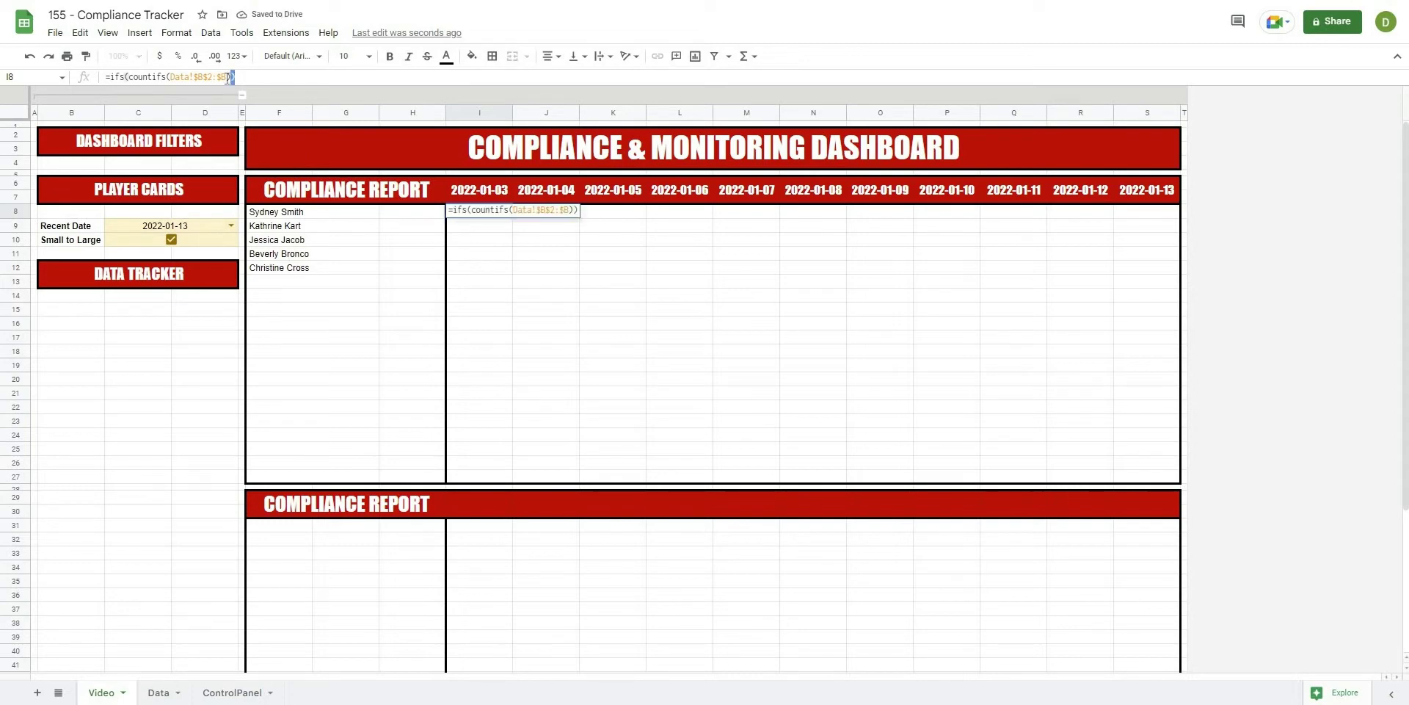
{"action": "key", "text": "BackSpace"}
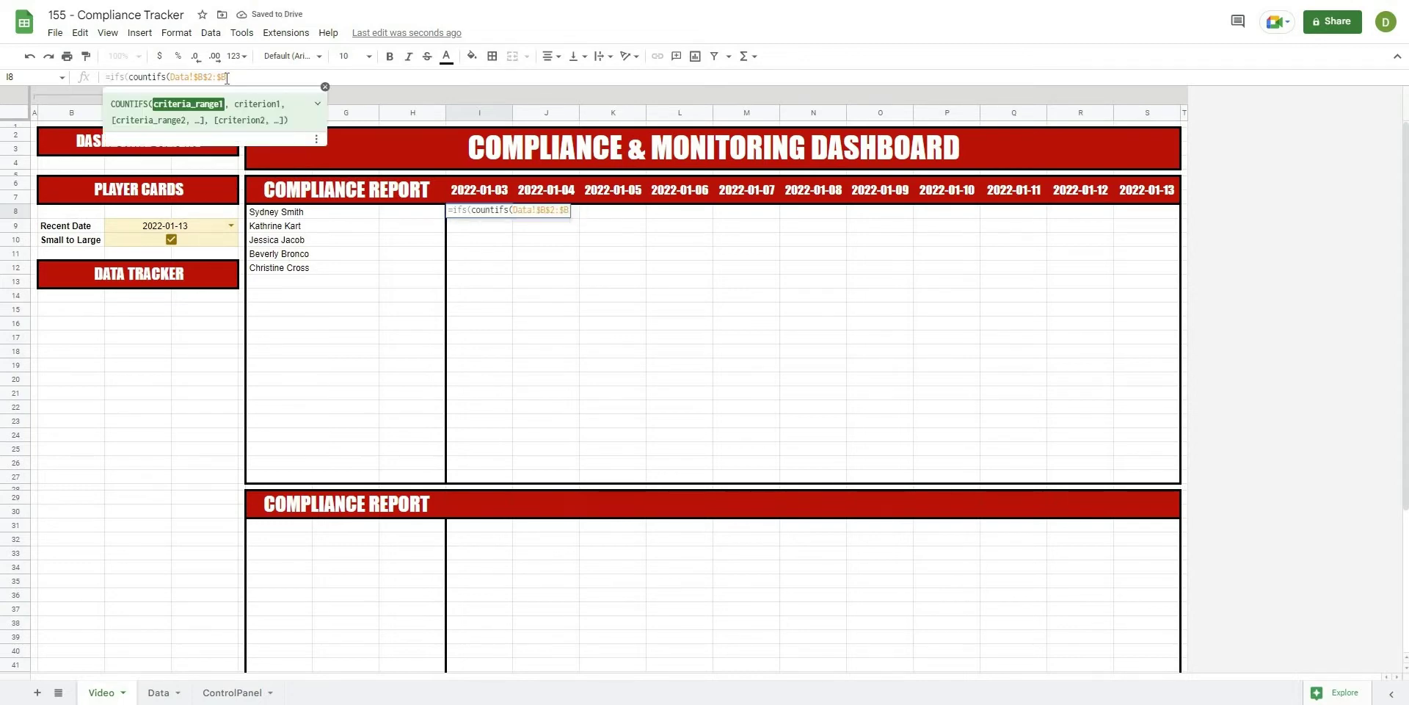
{"action": "type", "text": ","}
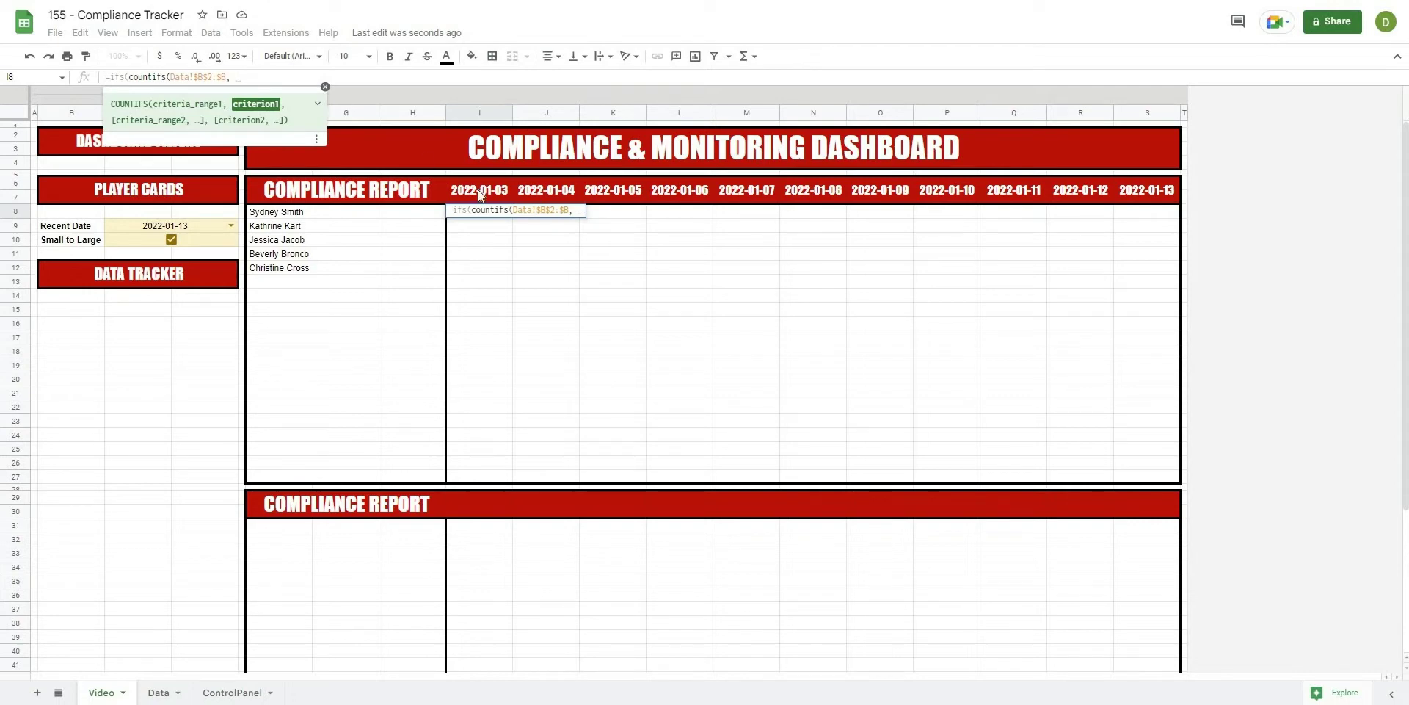
{"action": "left_click", "coordinate": [480, 195]}
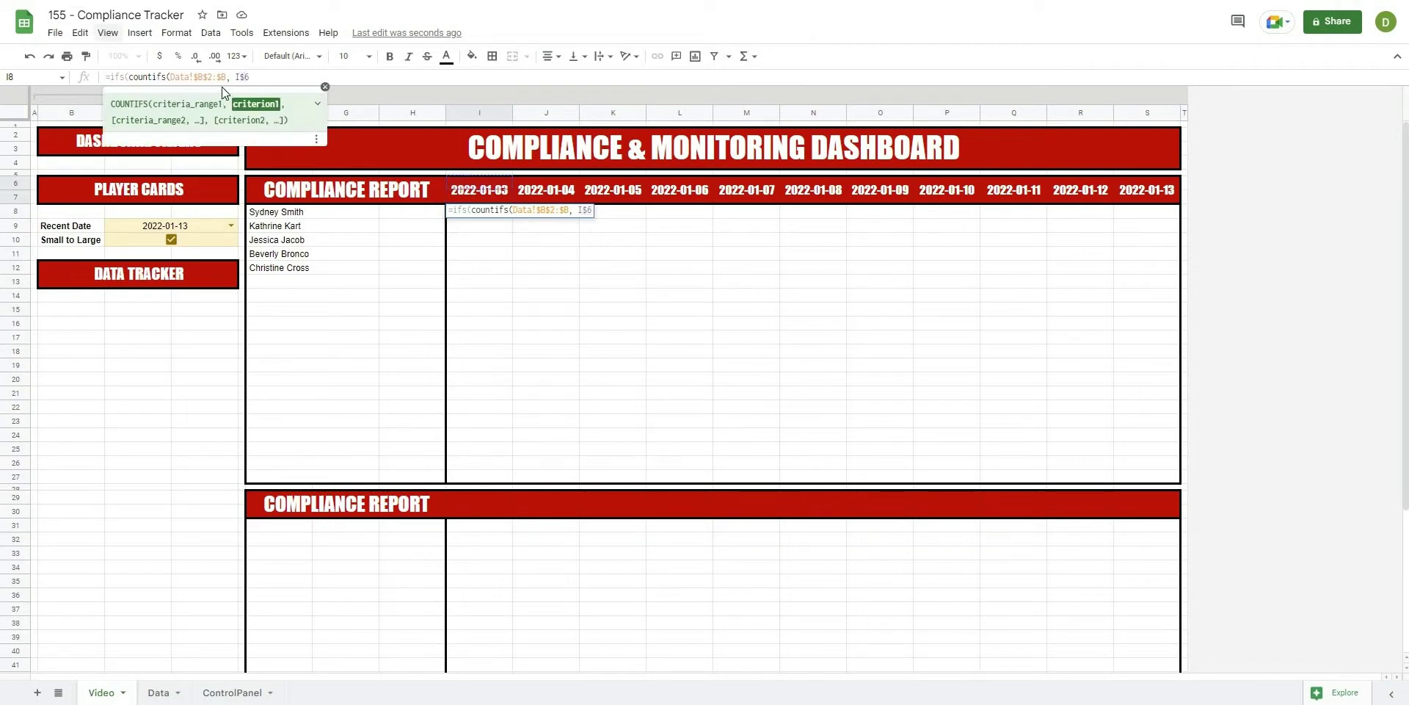
{"action": "left_click", "coordinate": [236, 77]}
{"action": "type", "text": "$"}
{"action": "type", "text": ","}
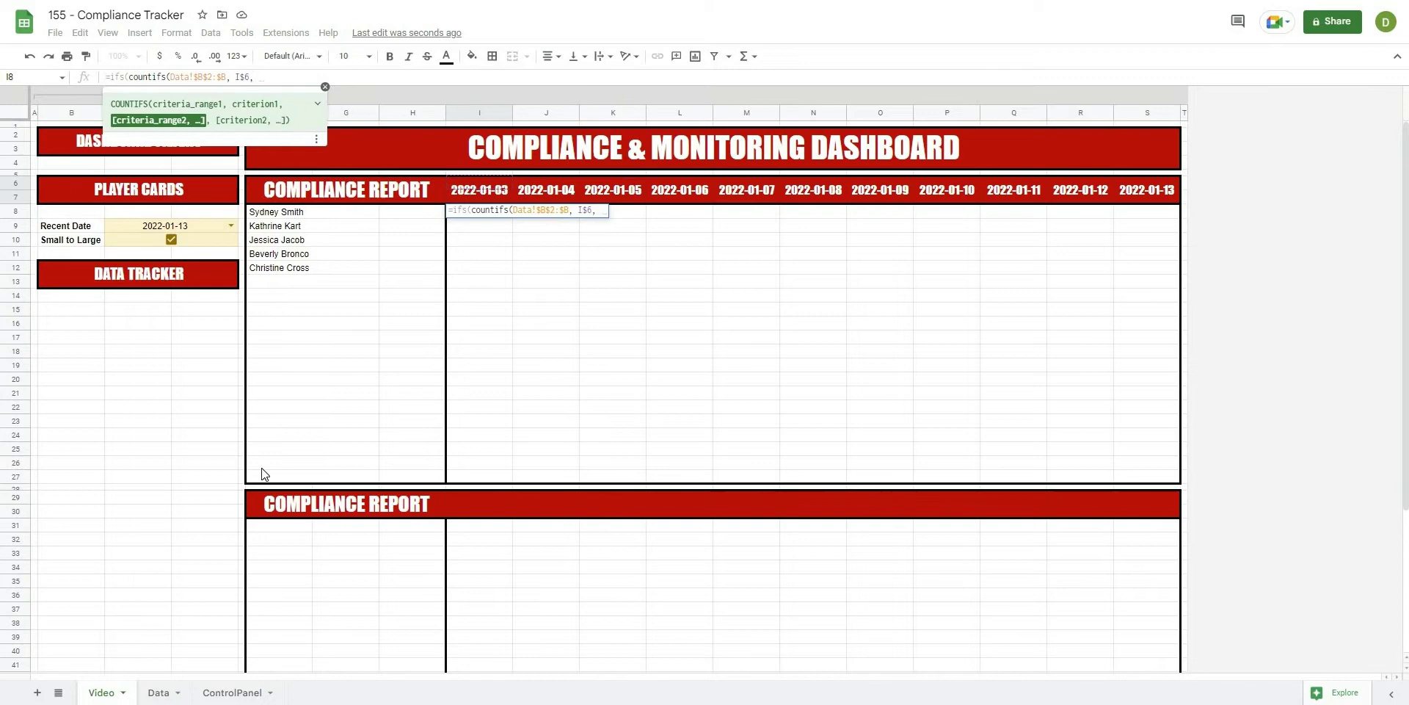
Step: Add the Data sheet's $A2:$A athlete-name range as the second COUNTIFS range
{"action": "left_click", "coordinate": [158, 693]}
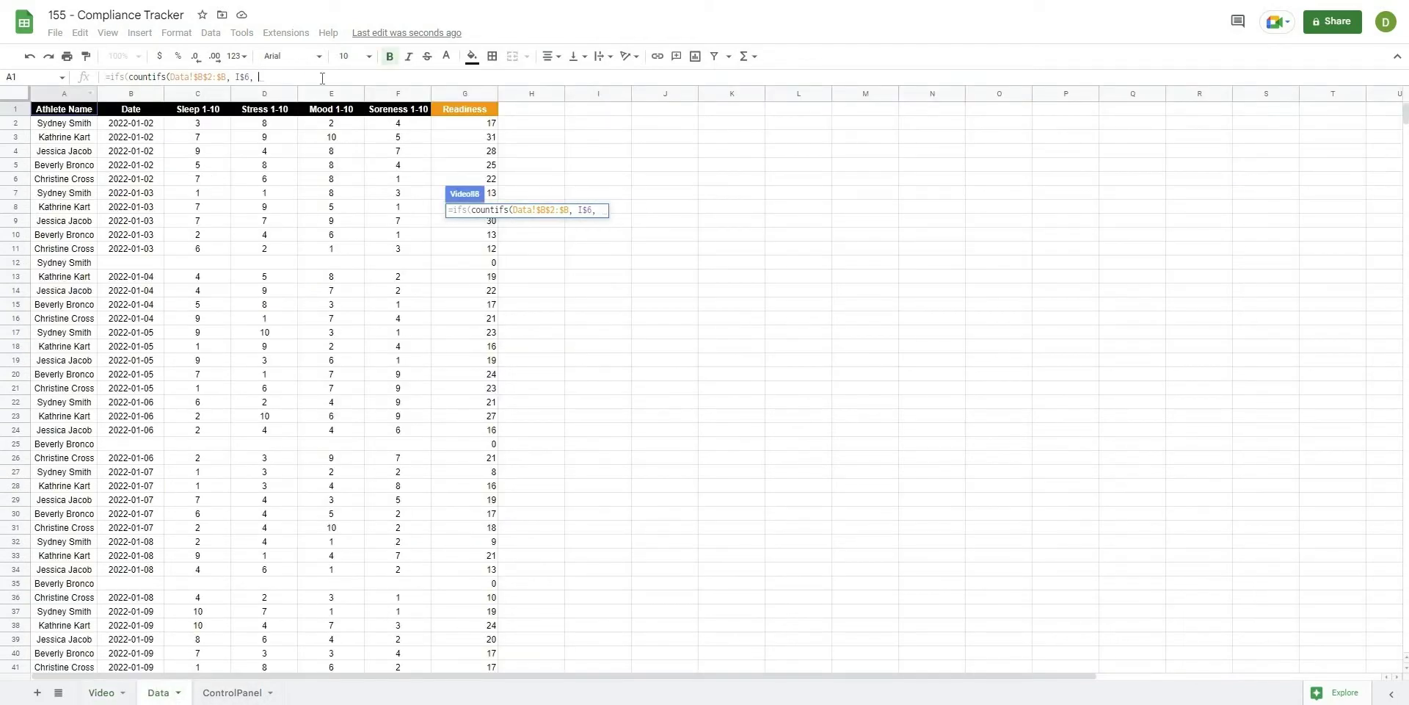
{"action": "left_click", "coordinate": [76, 94]}
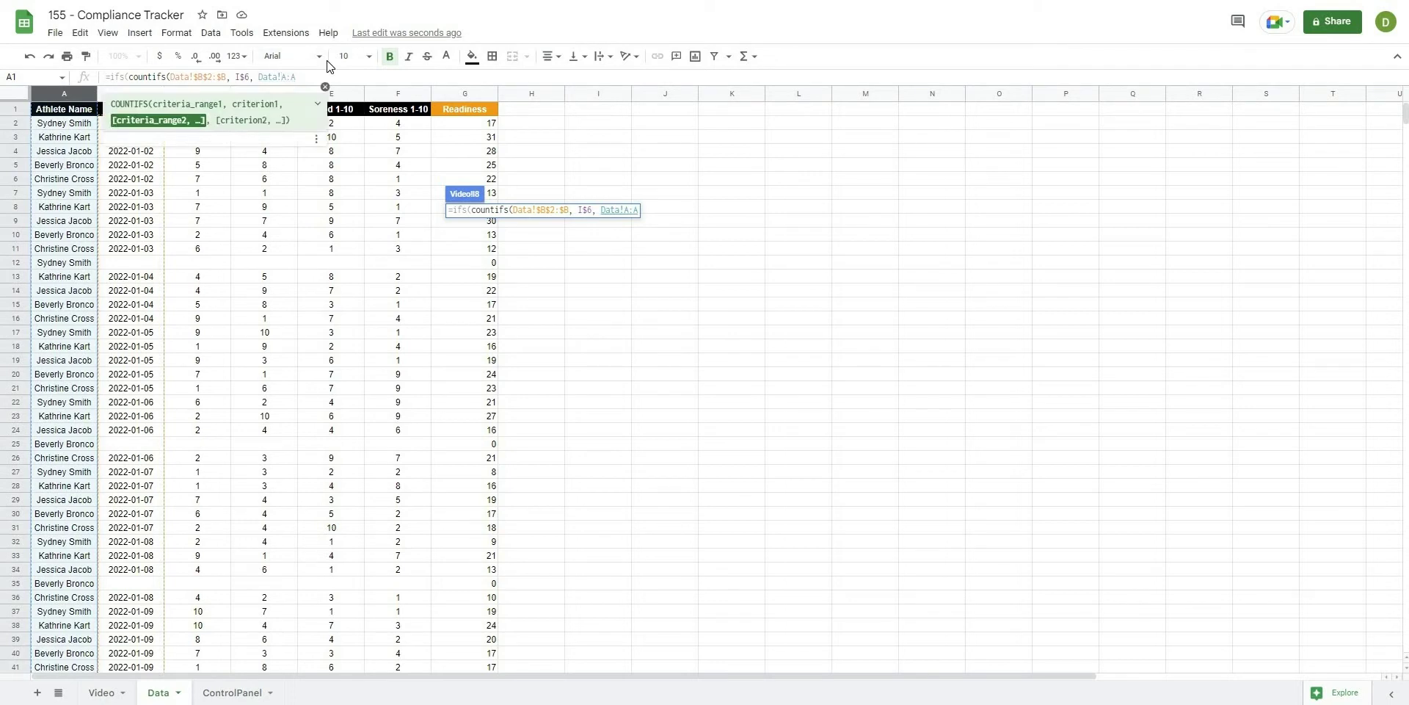
{"action": "type", "text": "$A"}
{"action": "type", "text": "2"}
{"action": "key", "text": "Right"}
{"action": "type", "text": "$B"}
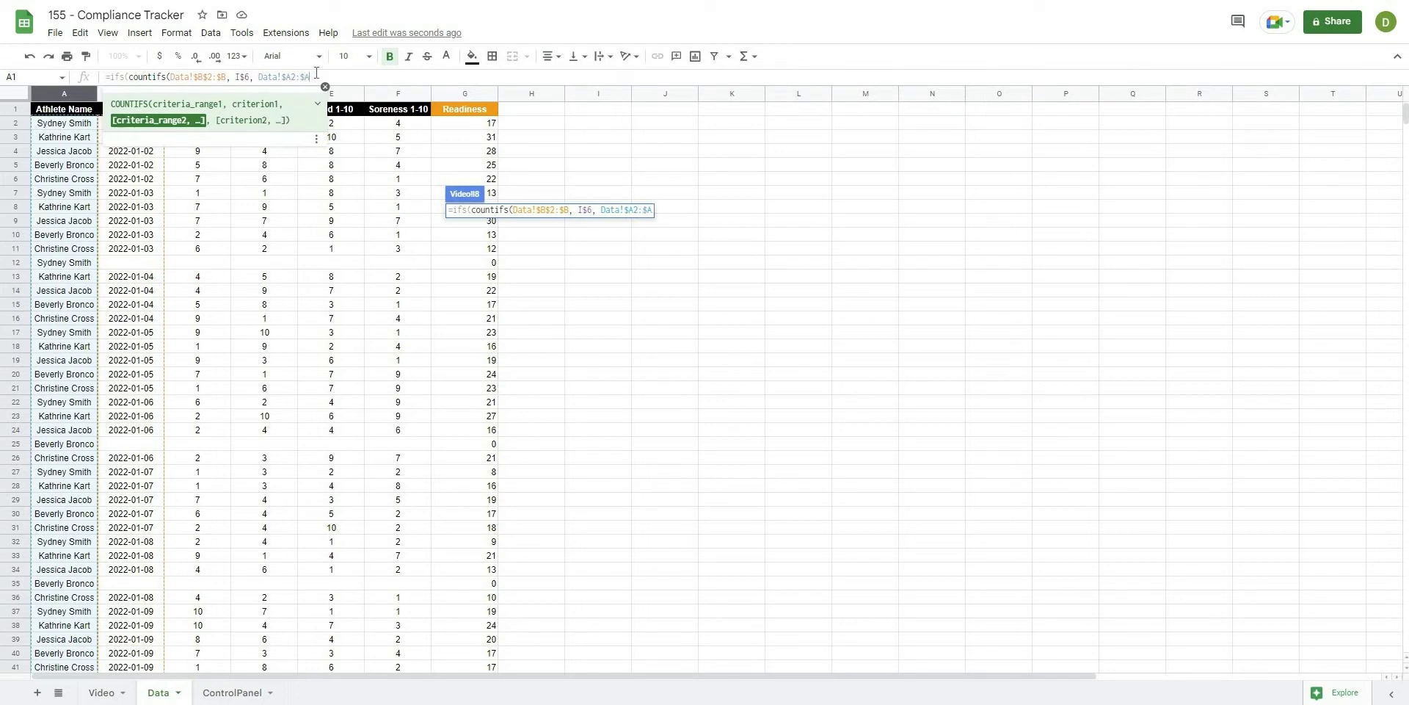
{"action": "type", "text": ","}
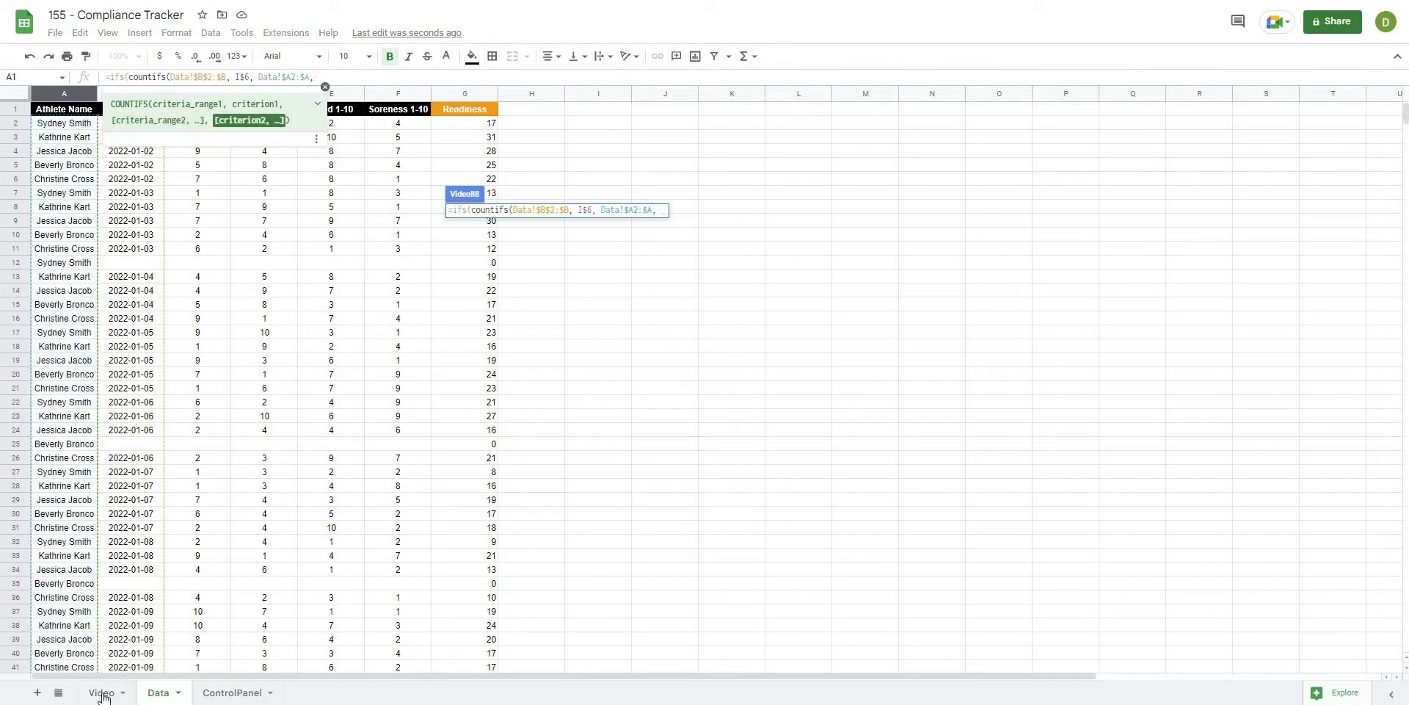
{"action": "left_click", "coordinate": [112, 694]}
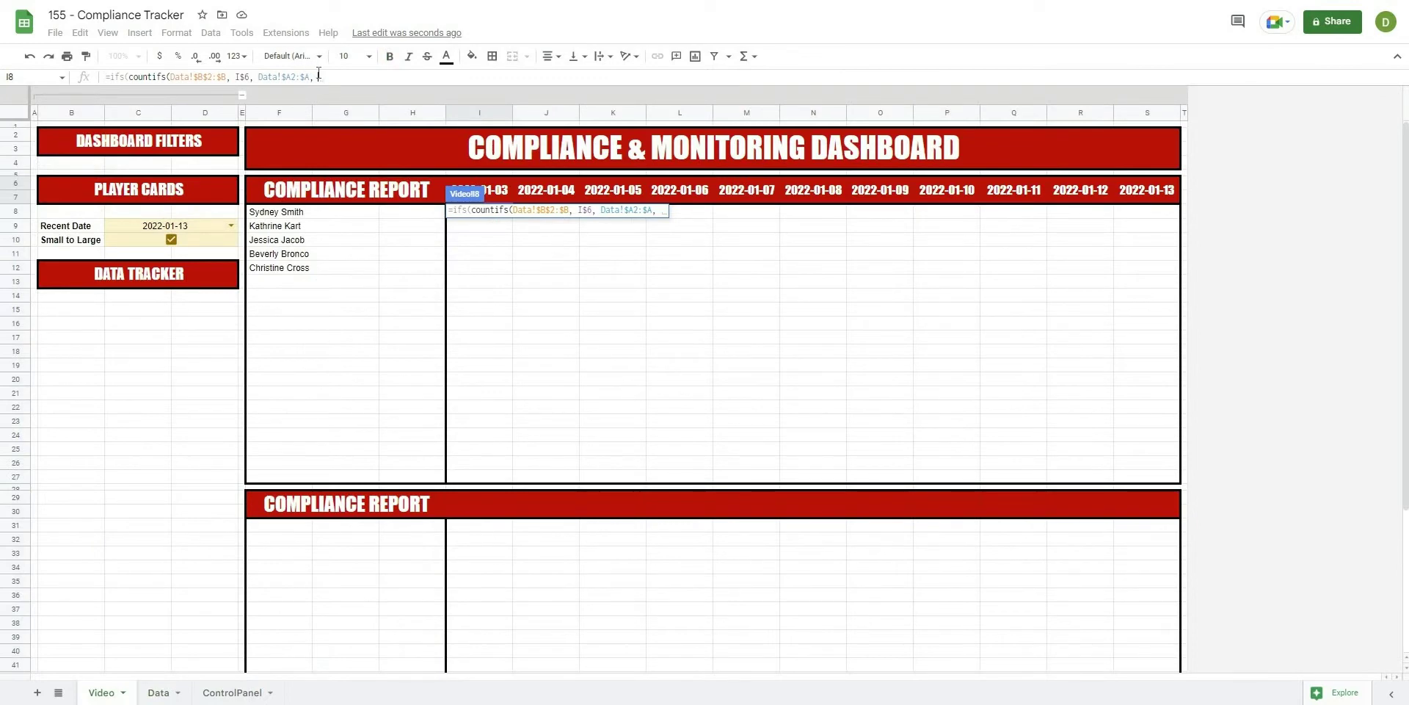
Step: Add $F8 as the name criterion and a > 0 branch returning TRUE
{"action": "left_click", "coordinate": [292, 213]}
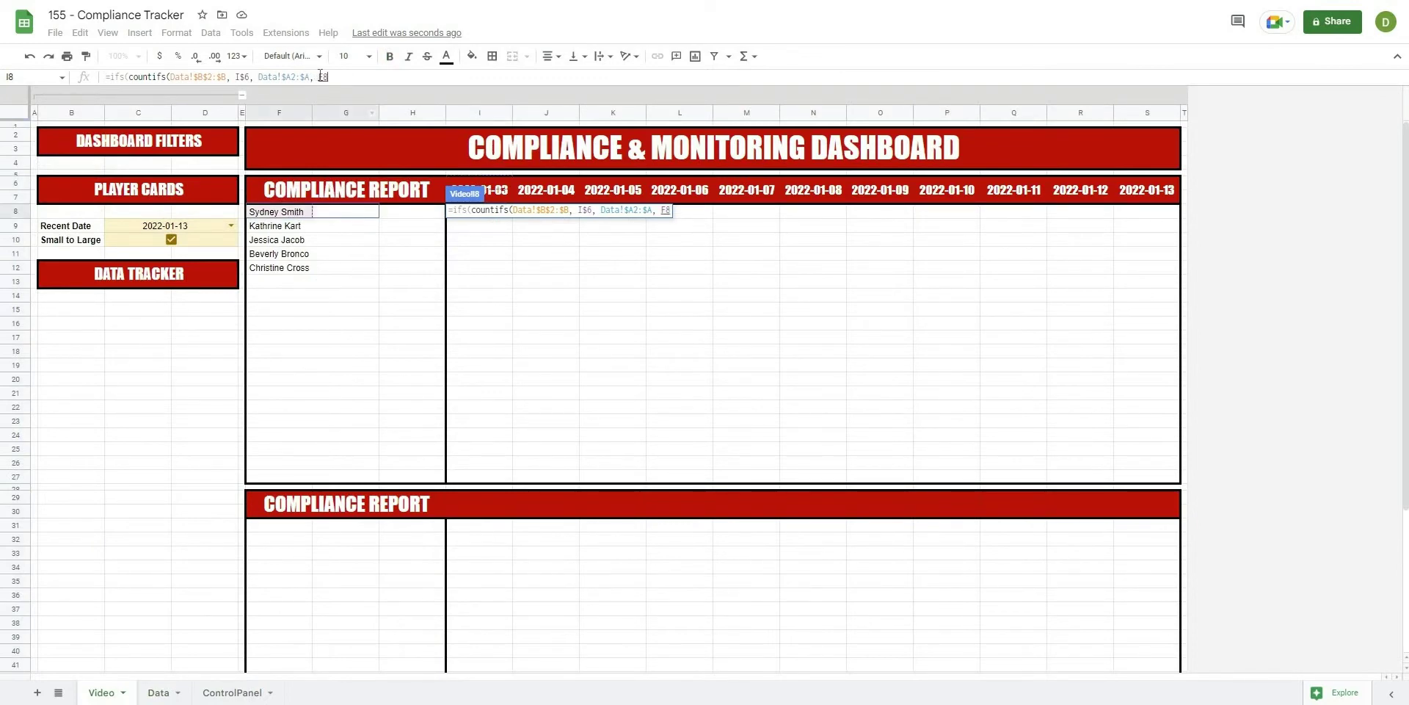
{"action": "left_click", "coordinate": [321, 72]}
{"action": "type", "text": "$"}
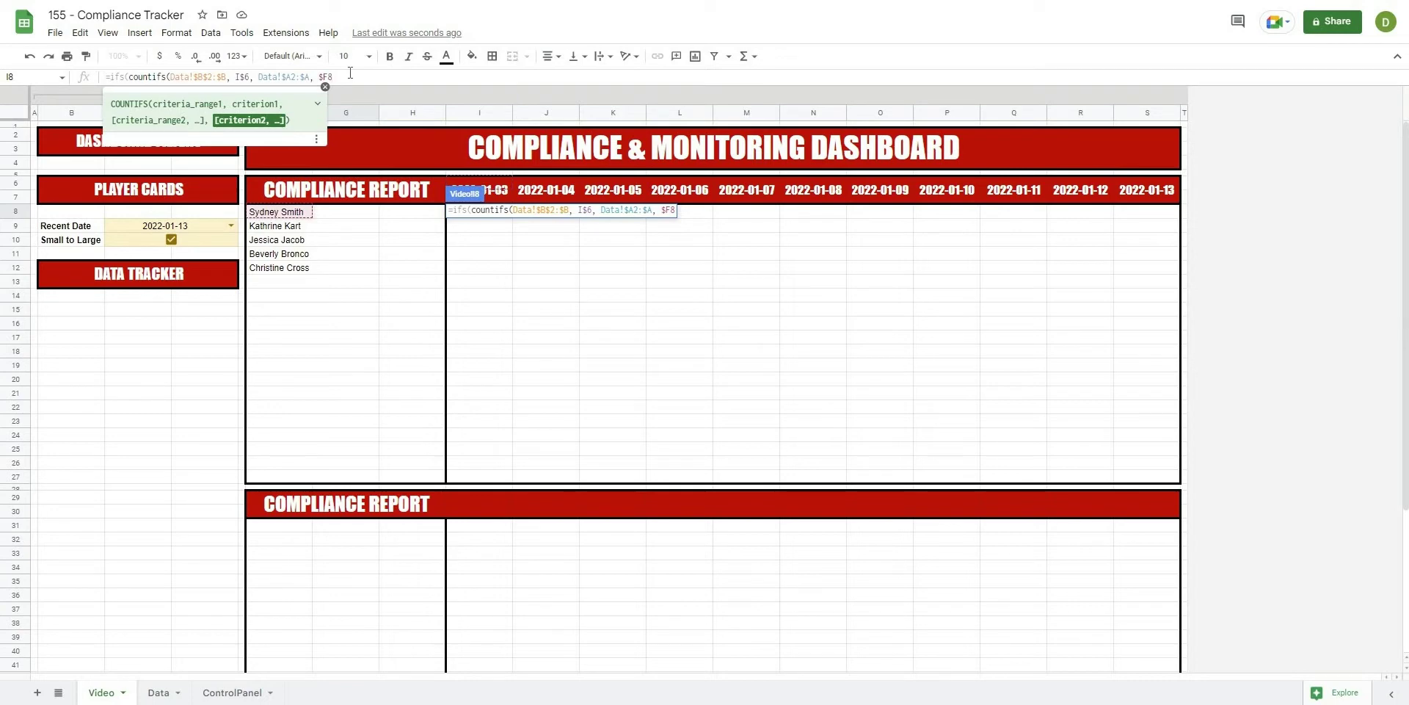
{"action": "type", "text": ")"}
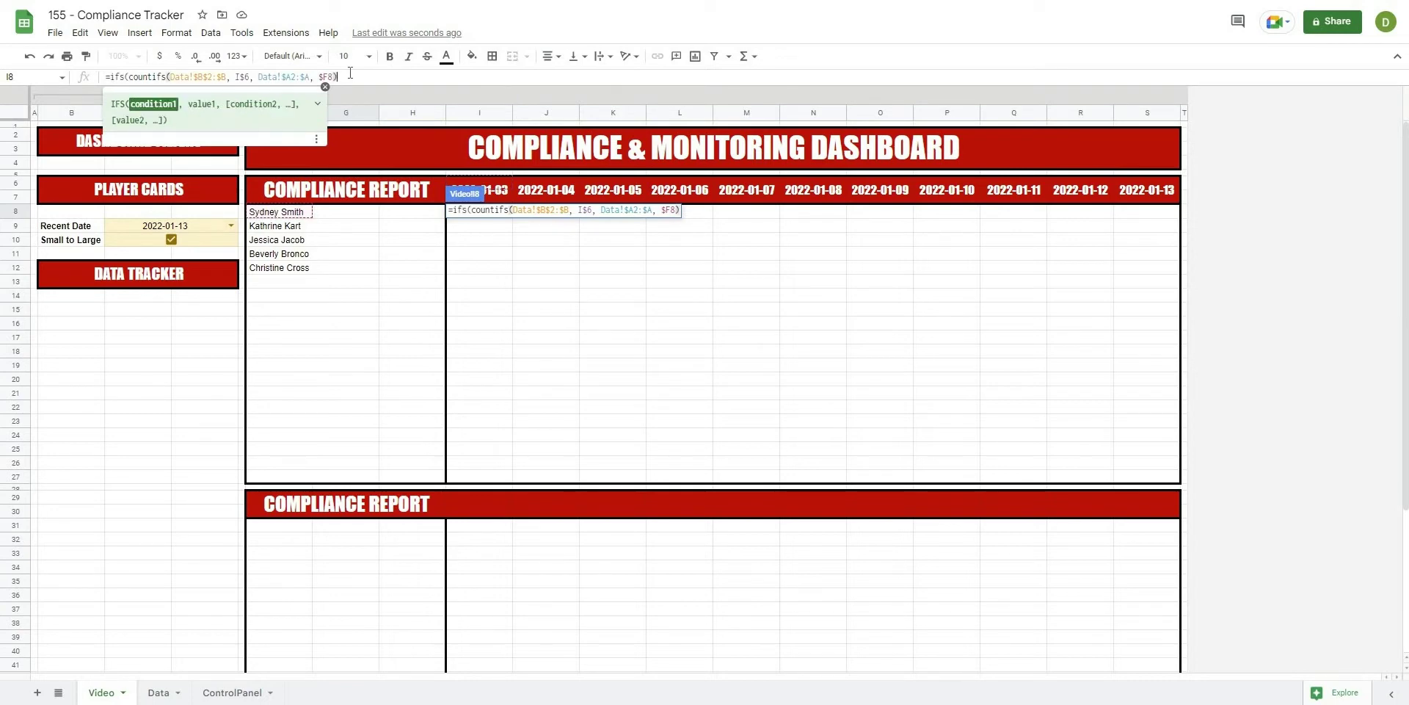
{"action": "type", "text": " > 0"}
{"action": "type", "text": ", "}
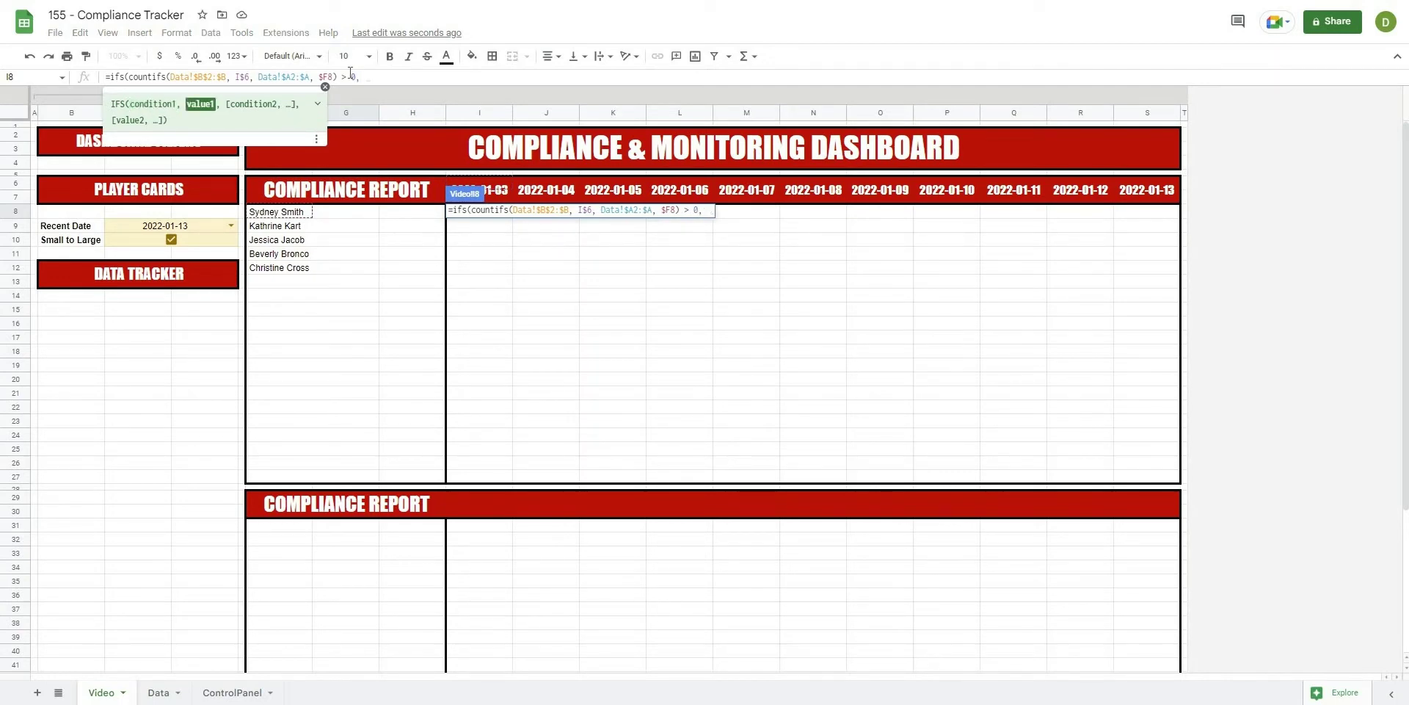
{"action": "type", "text": "TRUE"}
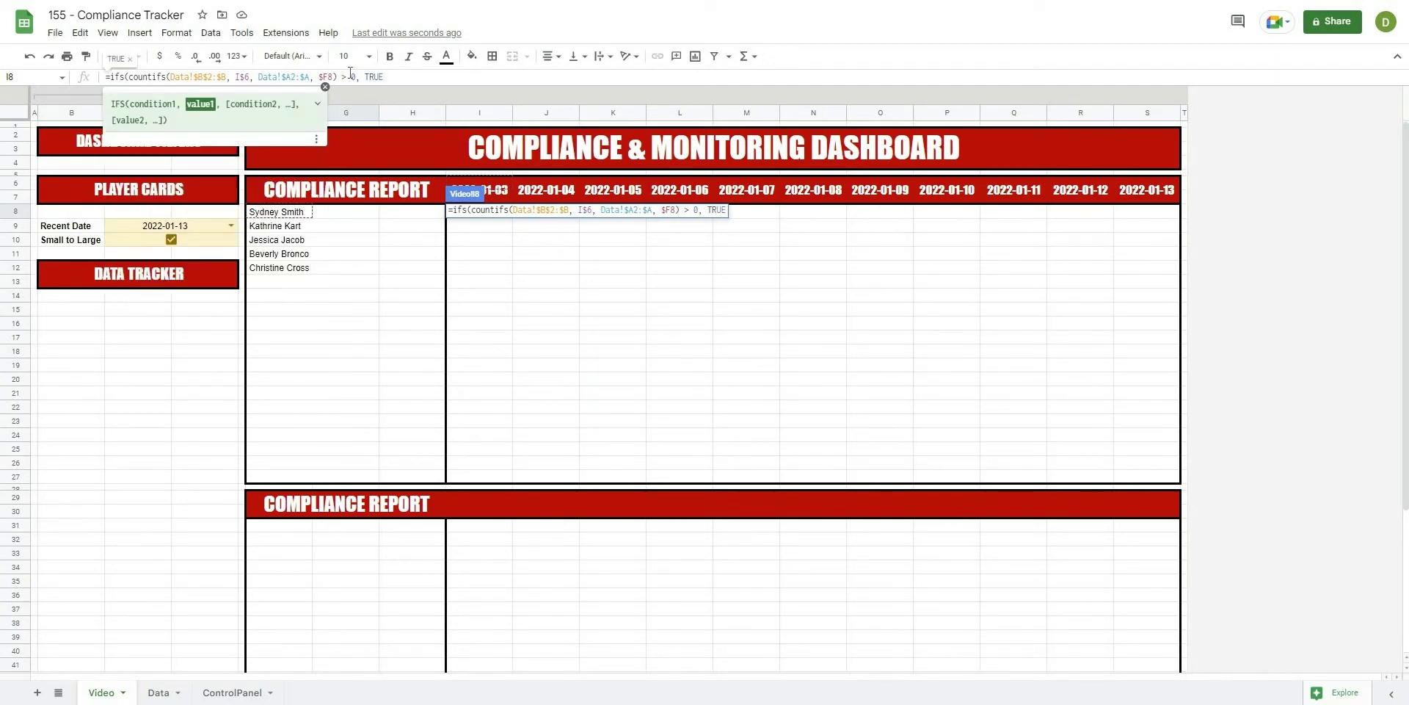
{"action": "type", "text": ","}
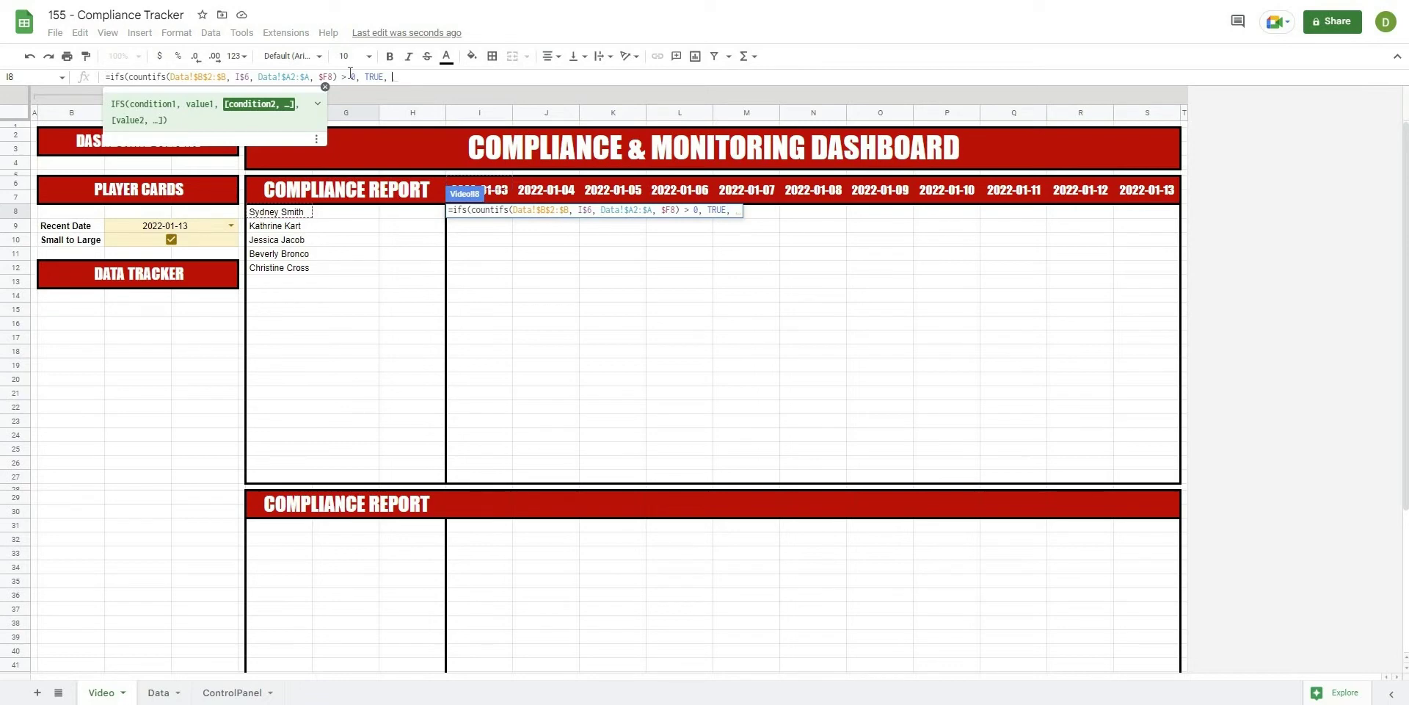
Step: Add a branch returning blank when $F8 is empty
{"action": "left_click", "coordinate": [491, 190]}
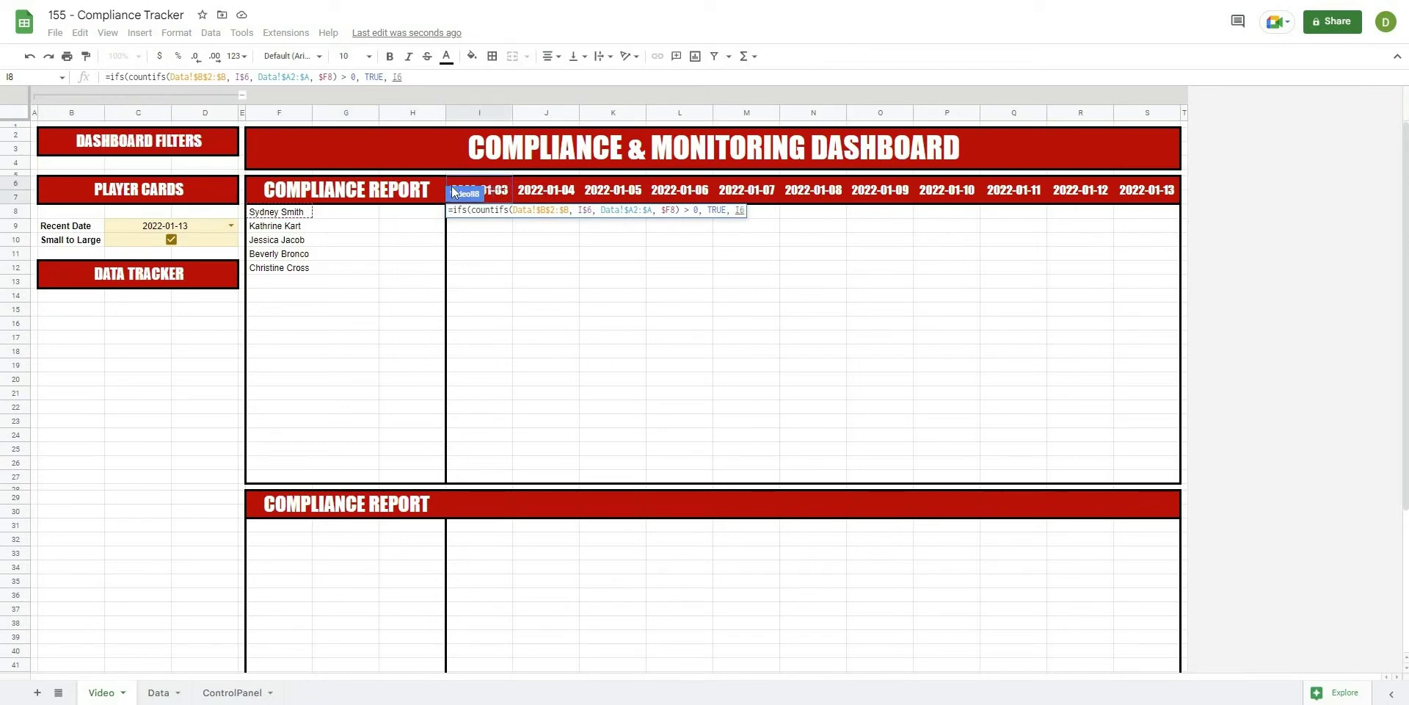
{"action": "key", "text": "BackSpace"}
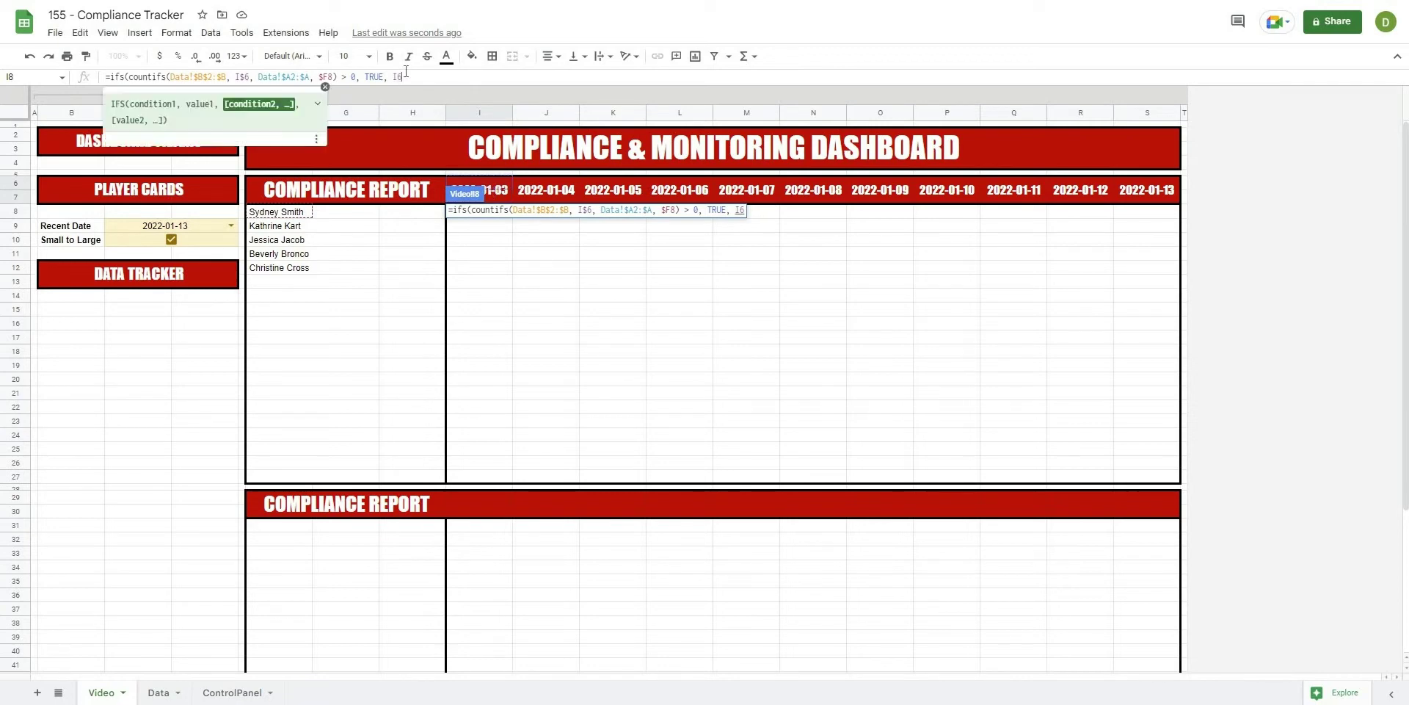
{"action": "key", "text": "BackSpace"}
{"action": "left_click", "coordinate": [283, 218]}
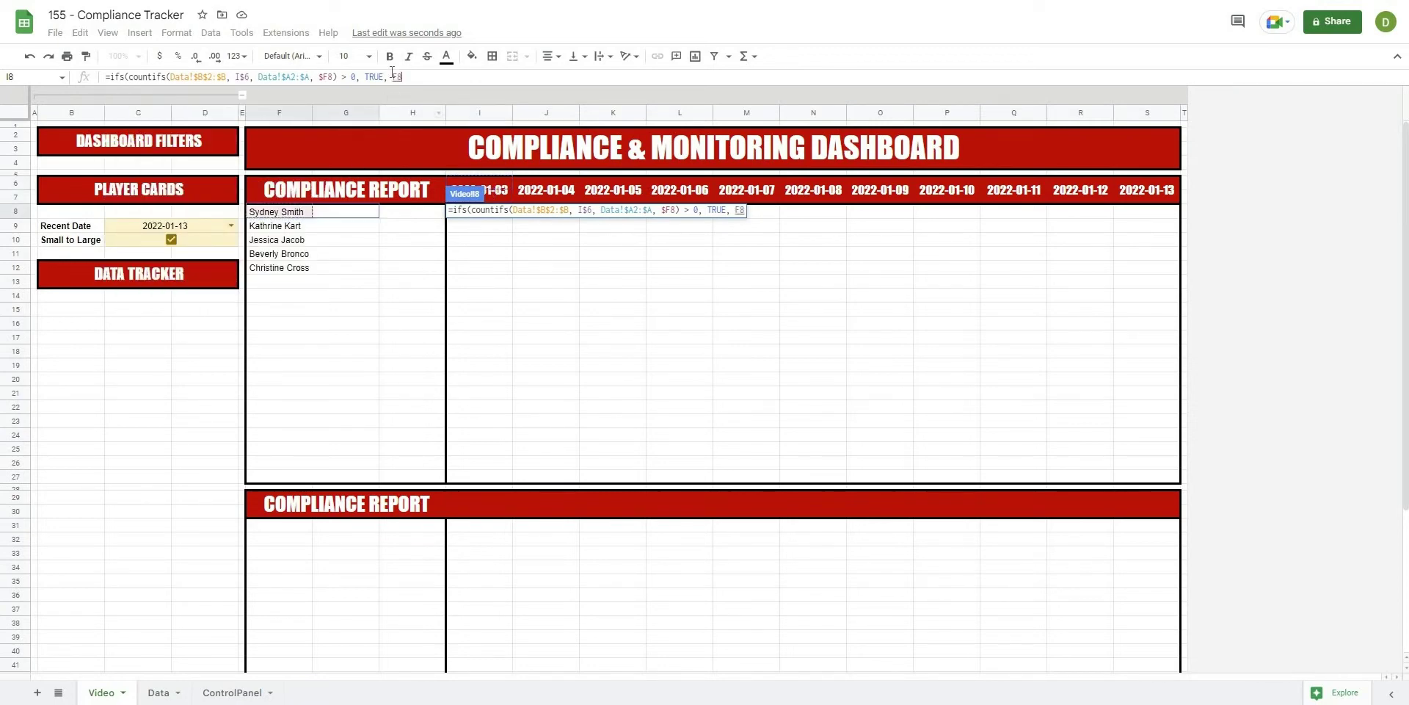
{"action": "left_click", "coordinate": [412, 76]}
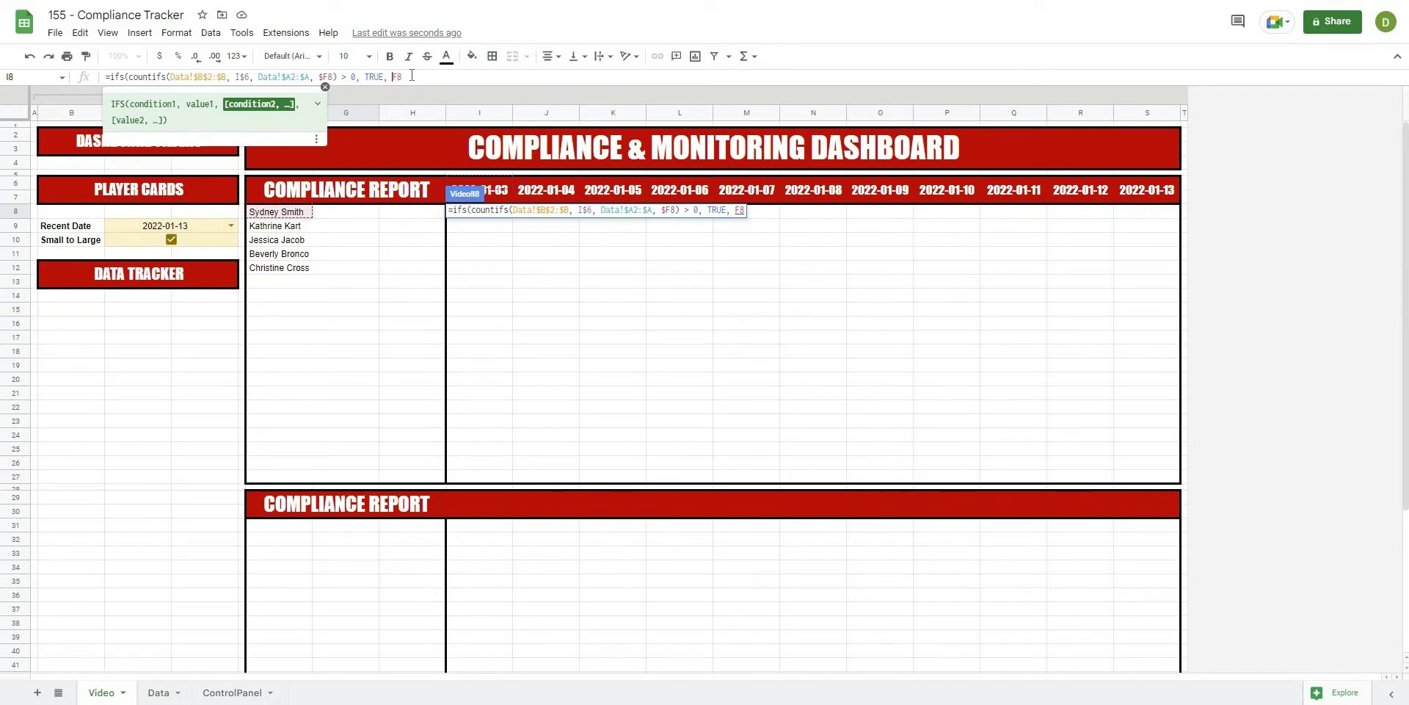
{"action": "type", "text": "$F8"}
{"action": "type", "text": " = "}
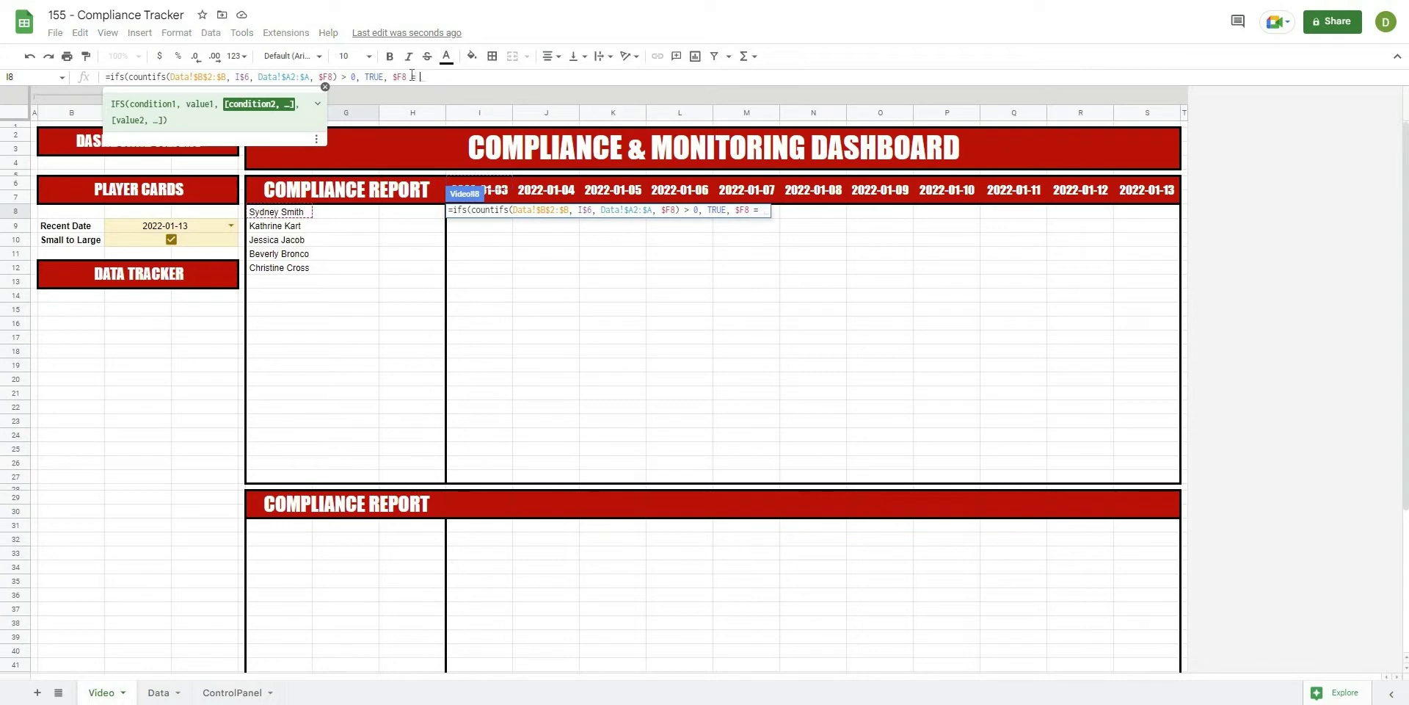
{"action": "type", "text": "\"\" , "}
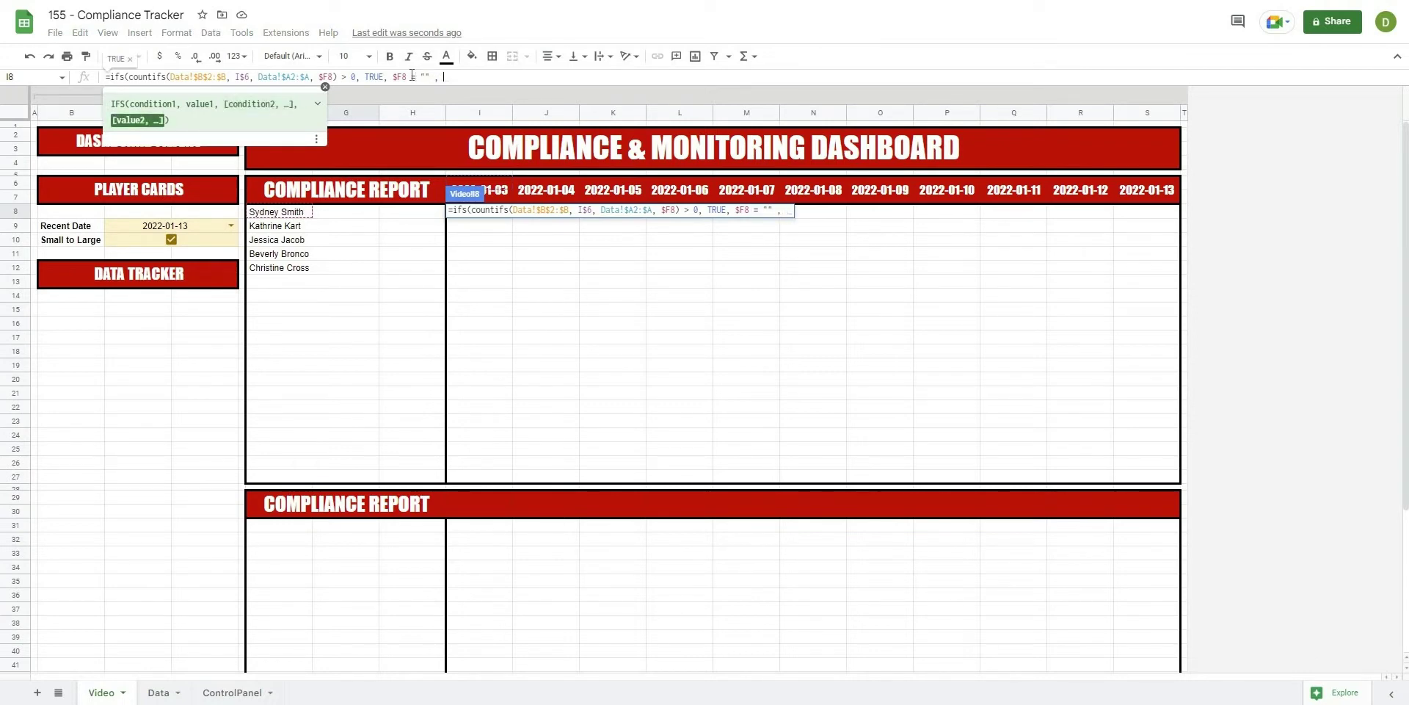
{"action": "type", "text": "\"\""}
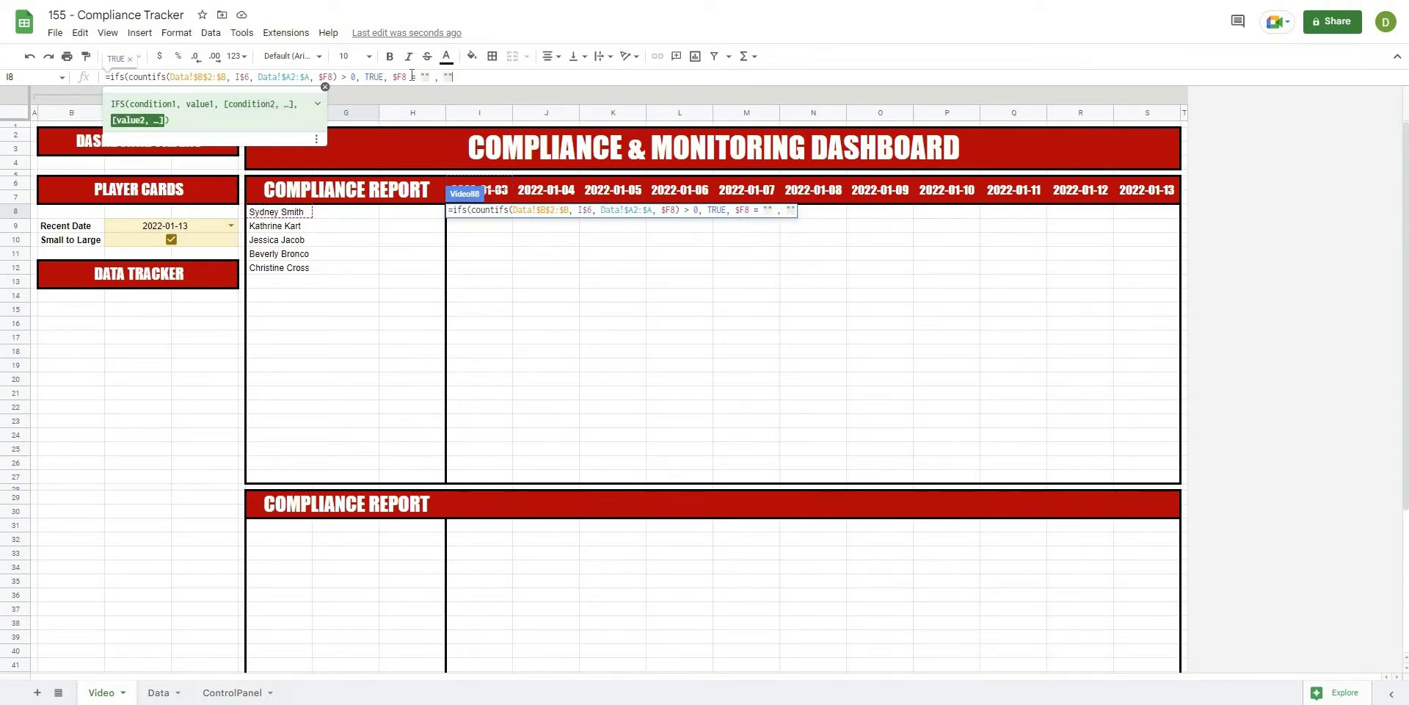
{"action": "type", "text": ","}
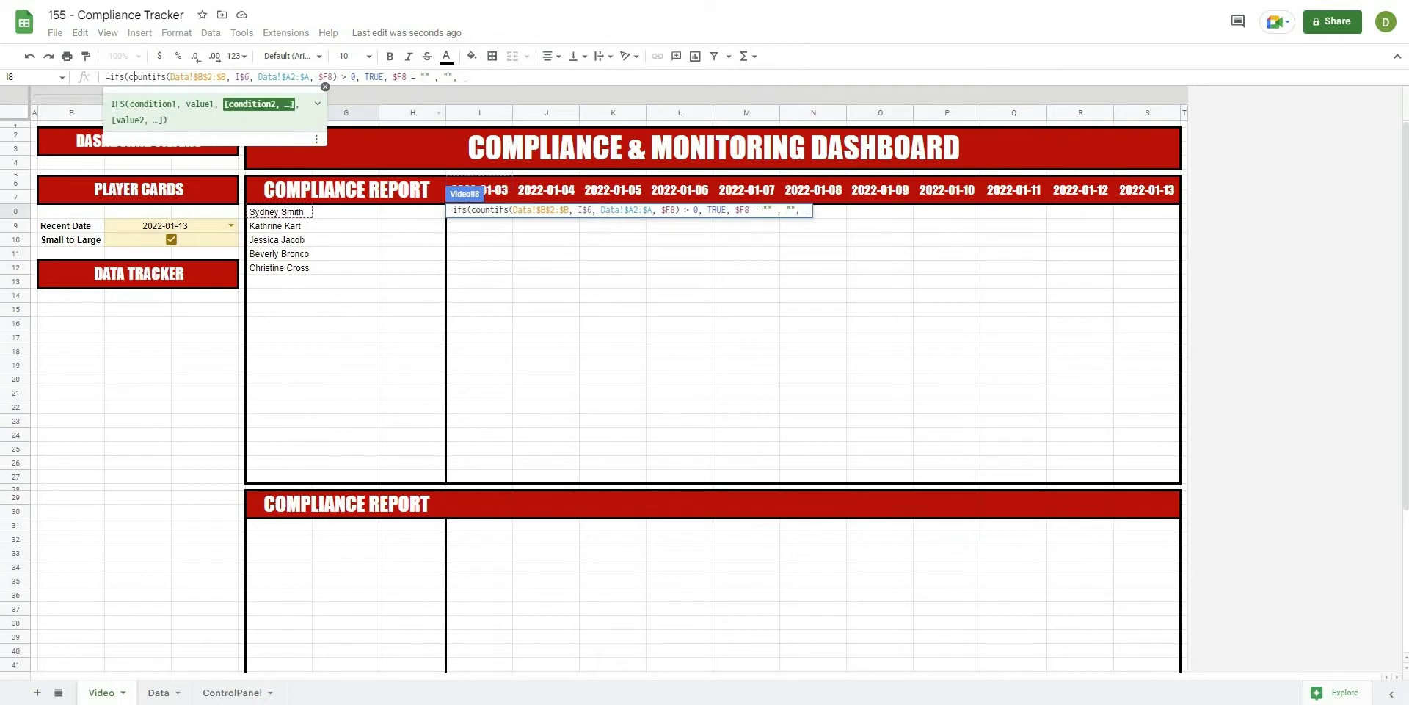
Step: Reuse the COUNTIFS condition with = 0 to return False and close the IFS
{"action": "mouse_move", "coordinate": [129, 76]}
{"action": "left_mouse_down"}
{"action": "mouse_move", "coordinate": [406, 76]}
{"action": "mouse_move", "coordinate": [356, 76]}
{"action": "left_mouse_up"}
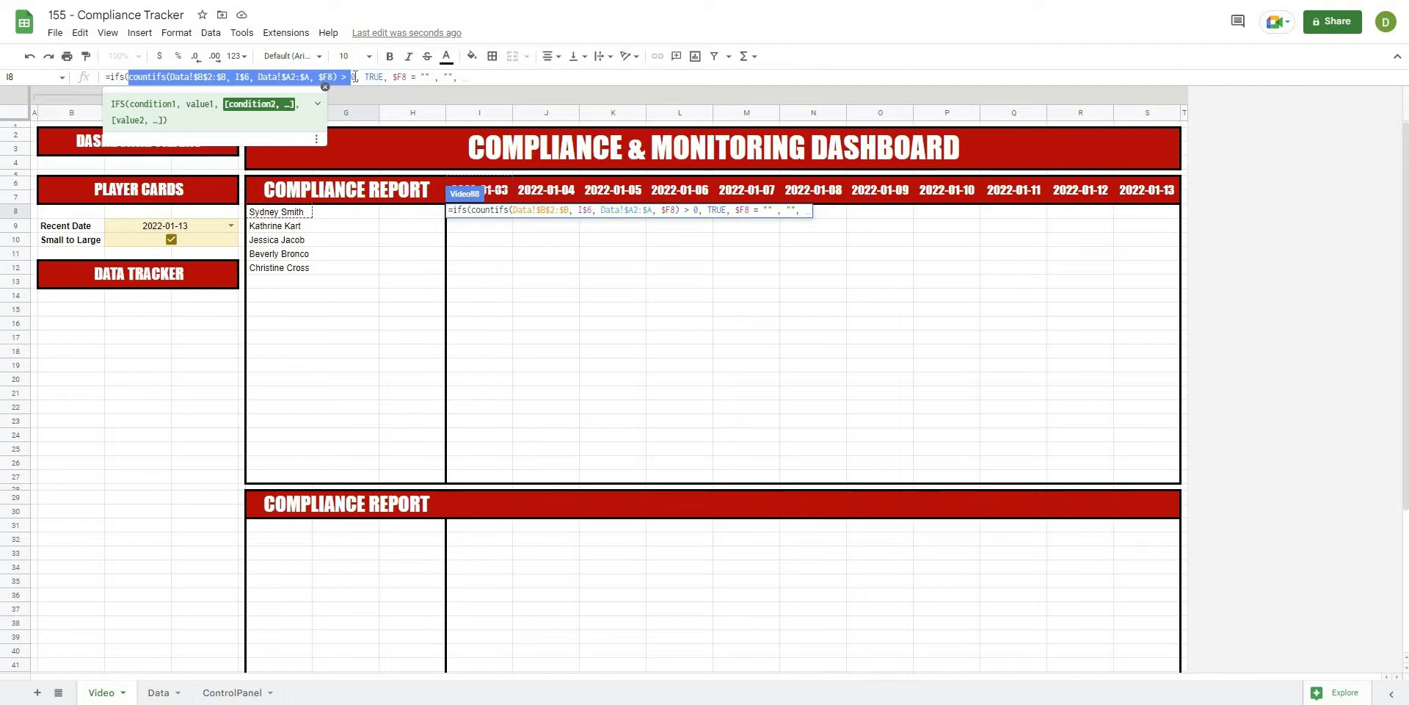
{"action": "key", "text": "ctrl+c"}
{"action": "left_click", "coordinate": [468, 80]}
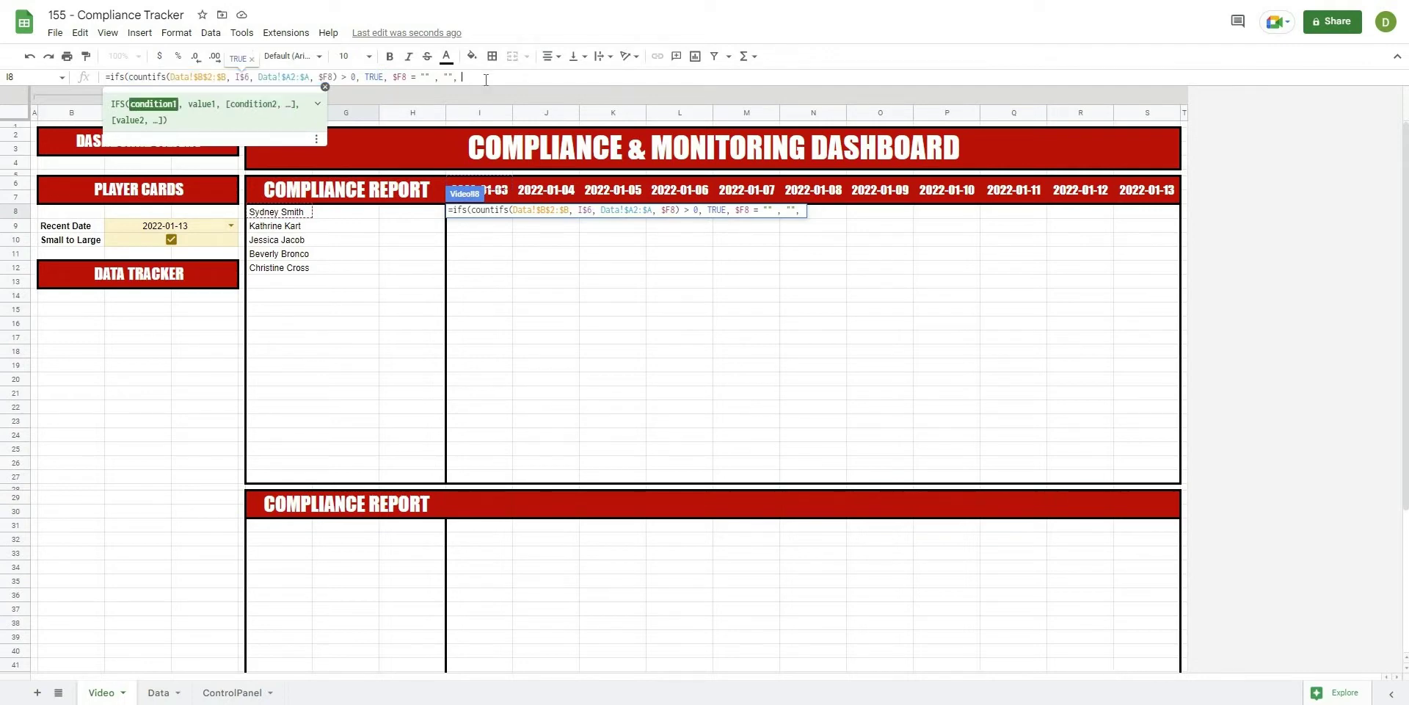
{"action": "key", "text": "ctrl+v"}
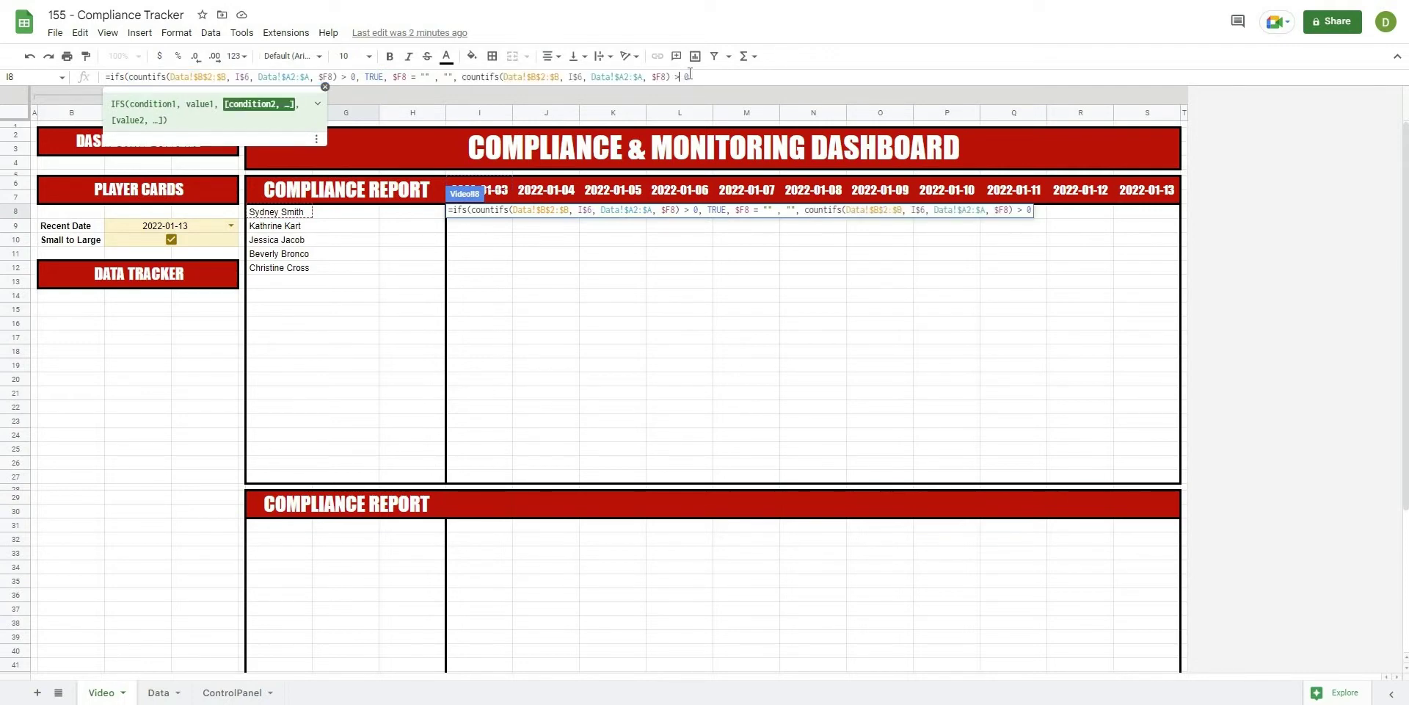
{"action": "key", "text": "BackSpace"}
{"action": "type", "text": "= 0"}
{"action": "type", "text": ", Fal"}
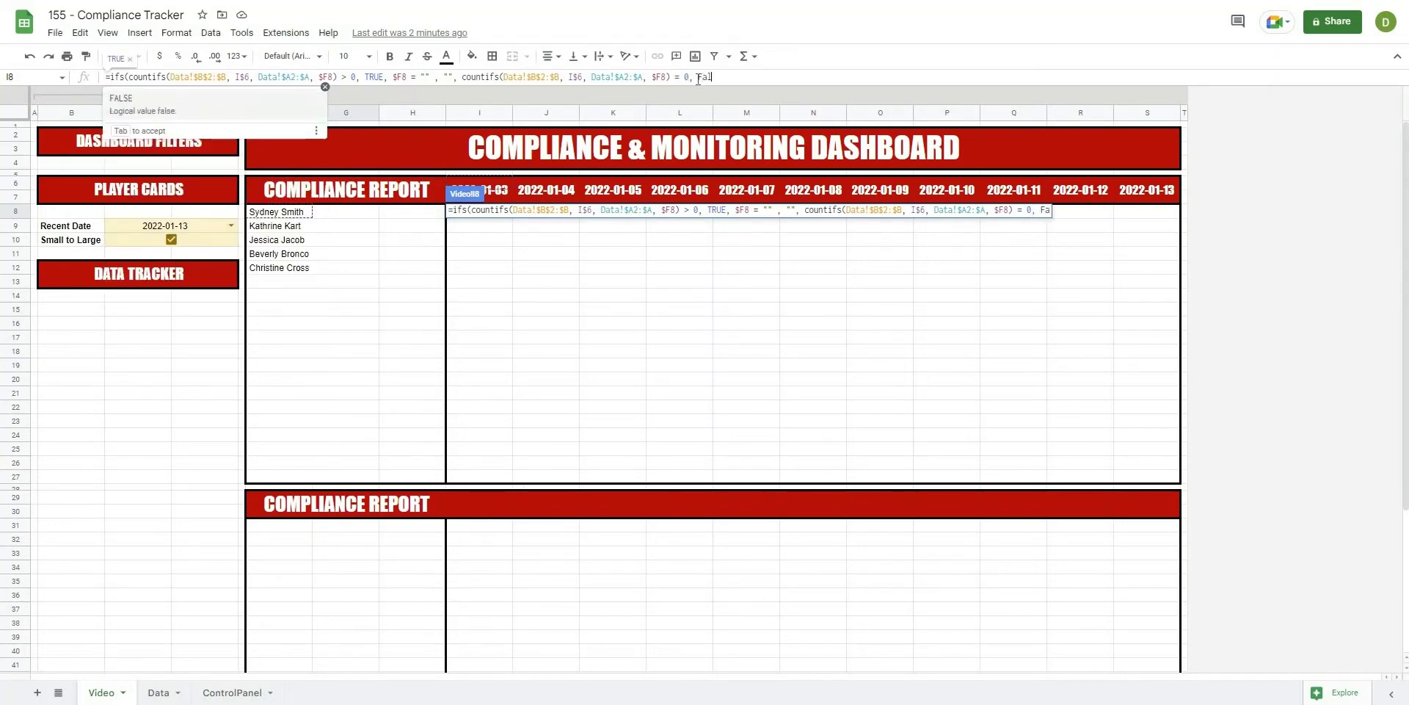
{"action": "type", "text": "se)"}
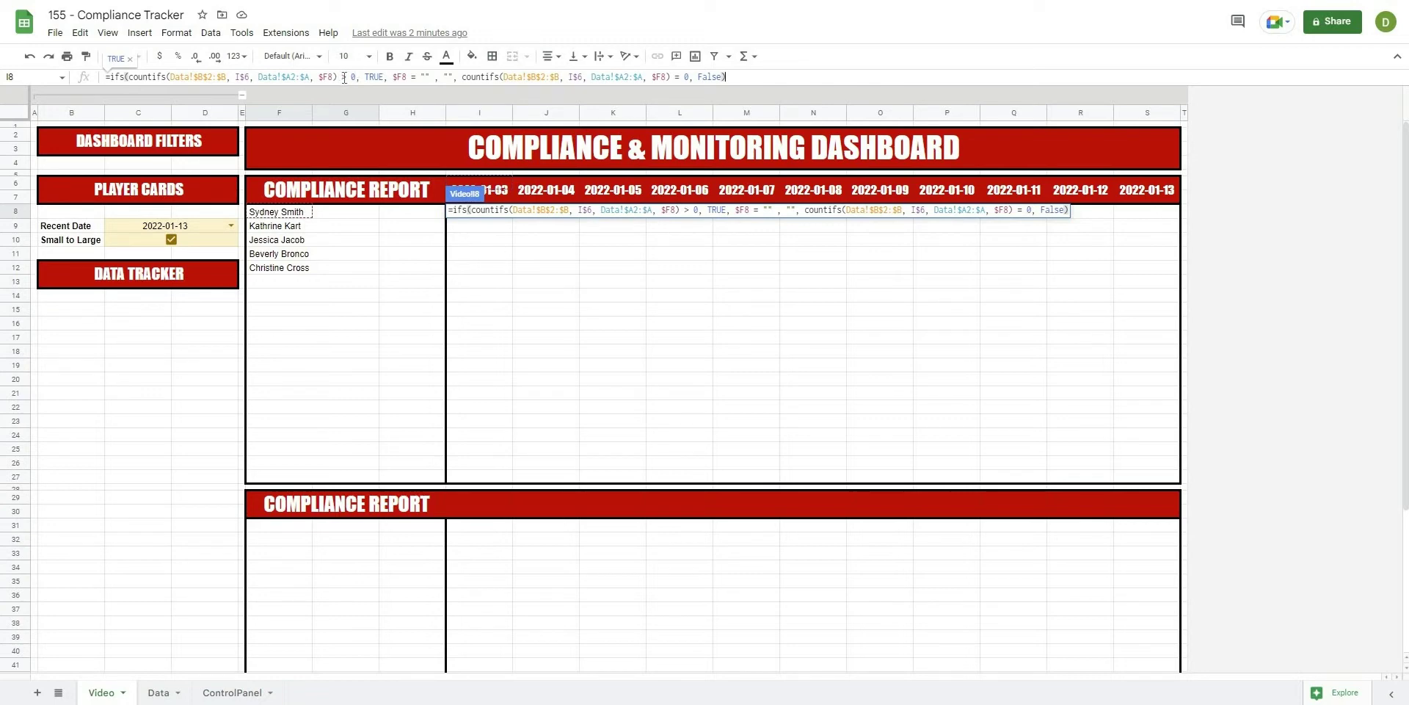
{"action": "double_click", "coordinate": [353, 76]}
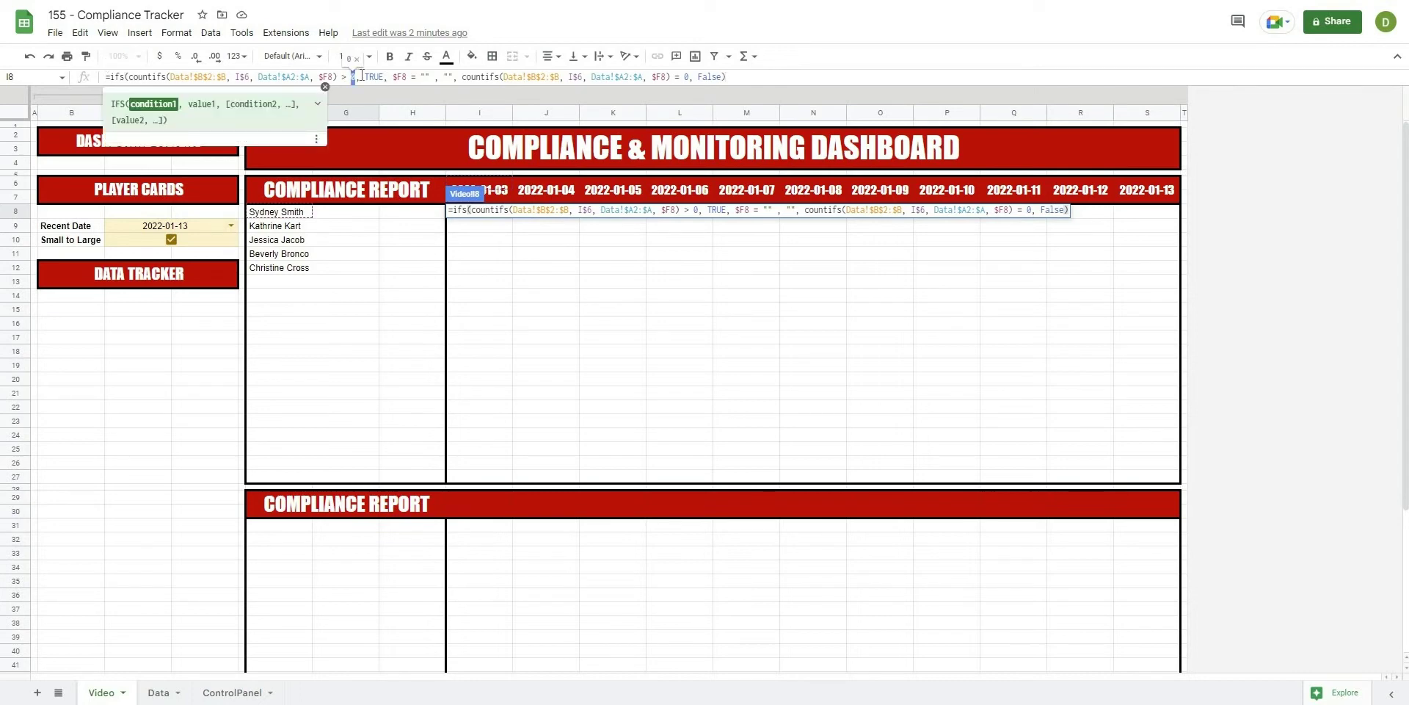
{"action": "double_click", "coordinate": [373, 77]}
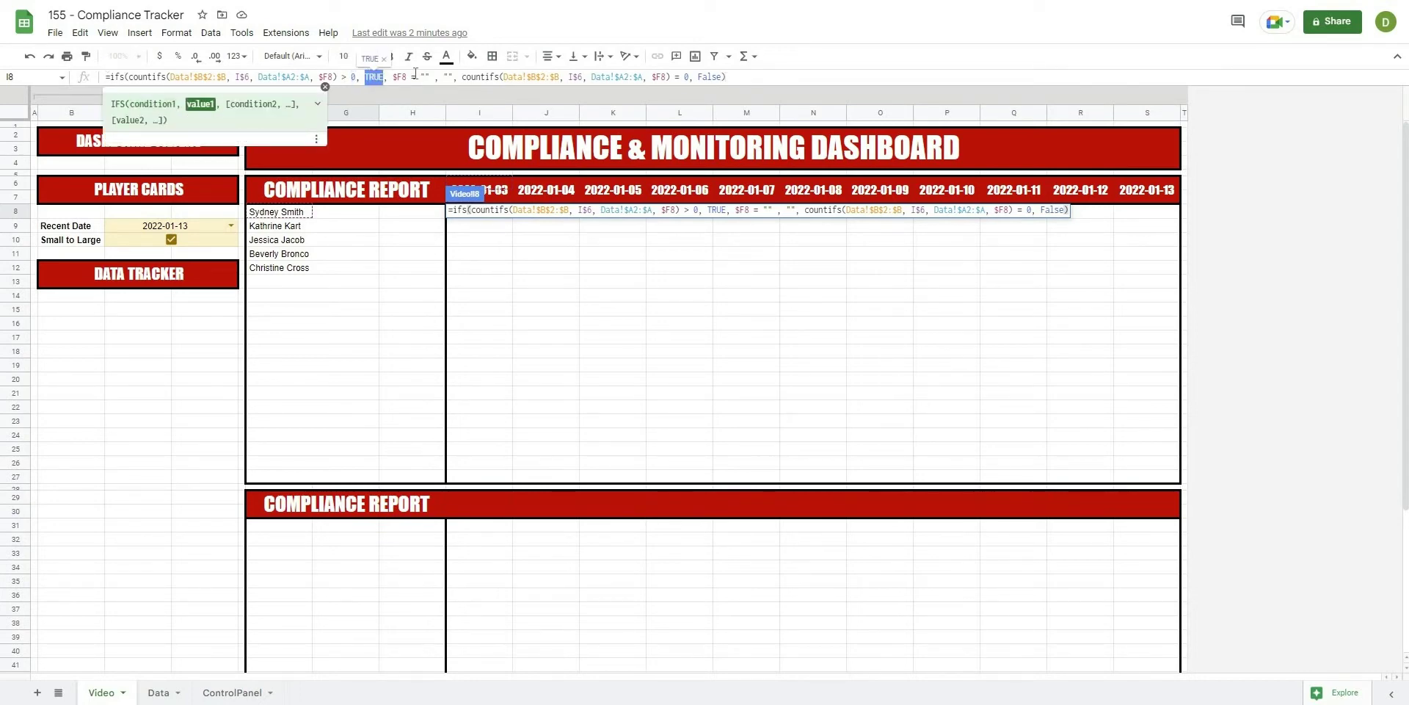
{"action": "left_click", "coordinate": [389, 77]}
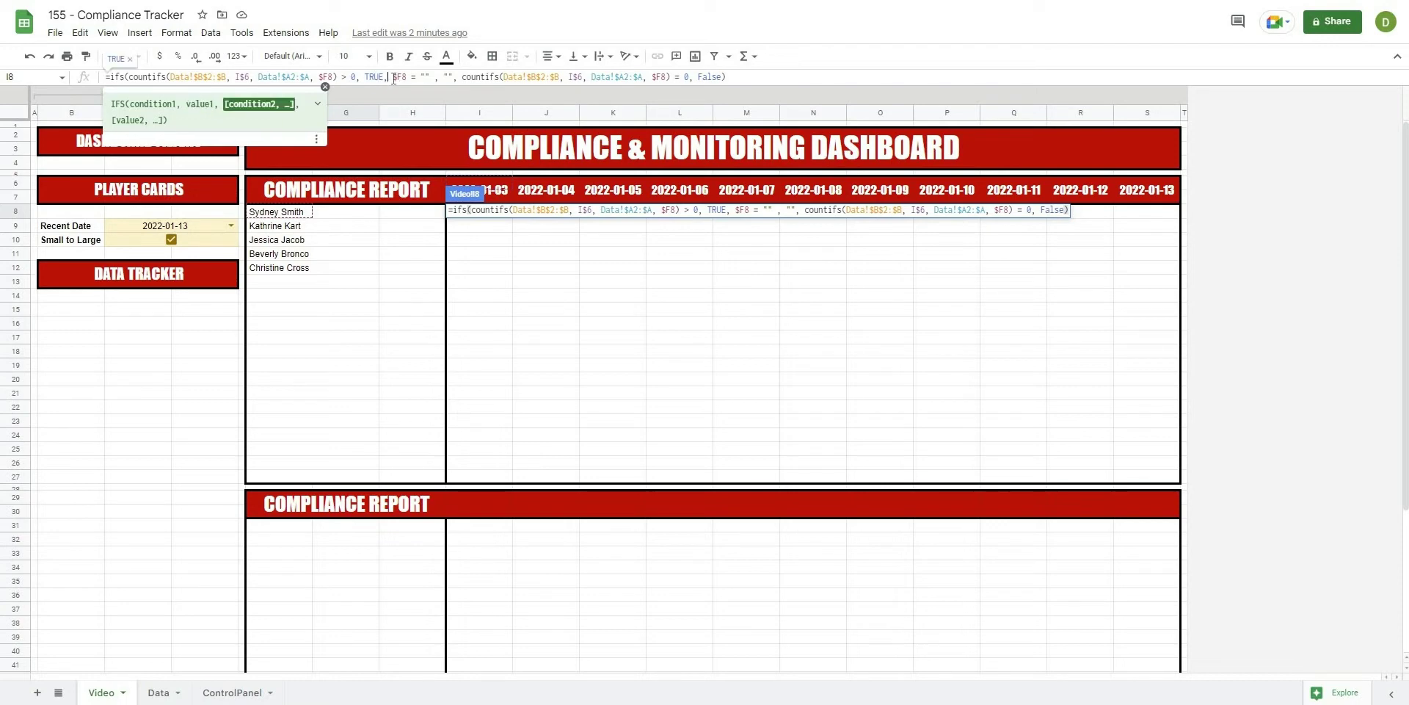
{"action": "left_click_drag", "start_coordinate": [393, 78], "coordinate": [409, 77]}
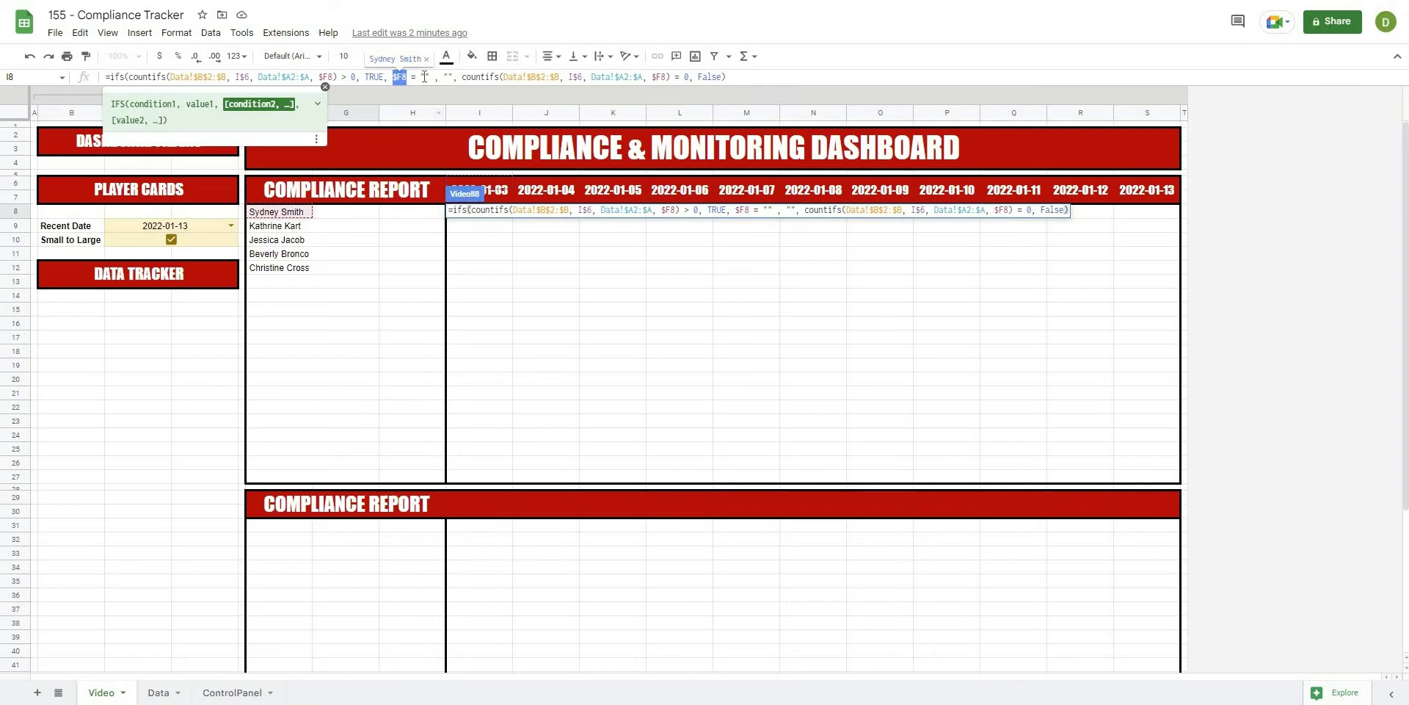
{"action": "left_click_drag", "start_coordinate": [429, 78], "coordinate": [420, 77]}
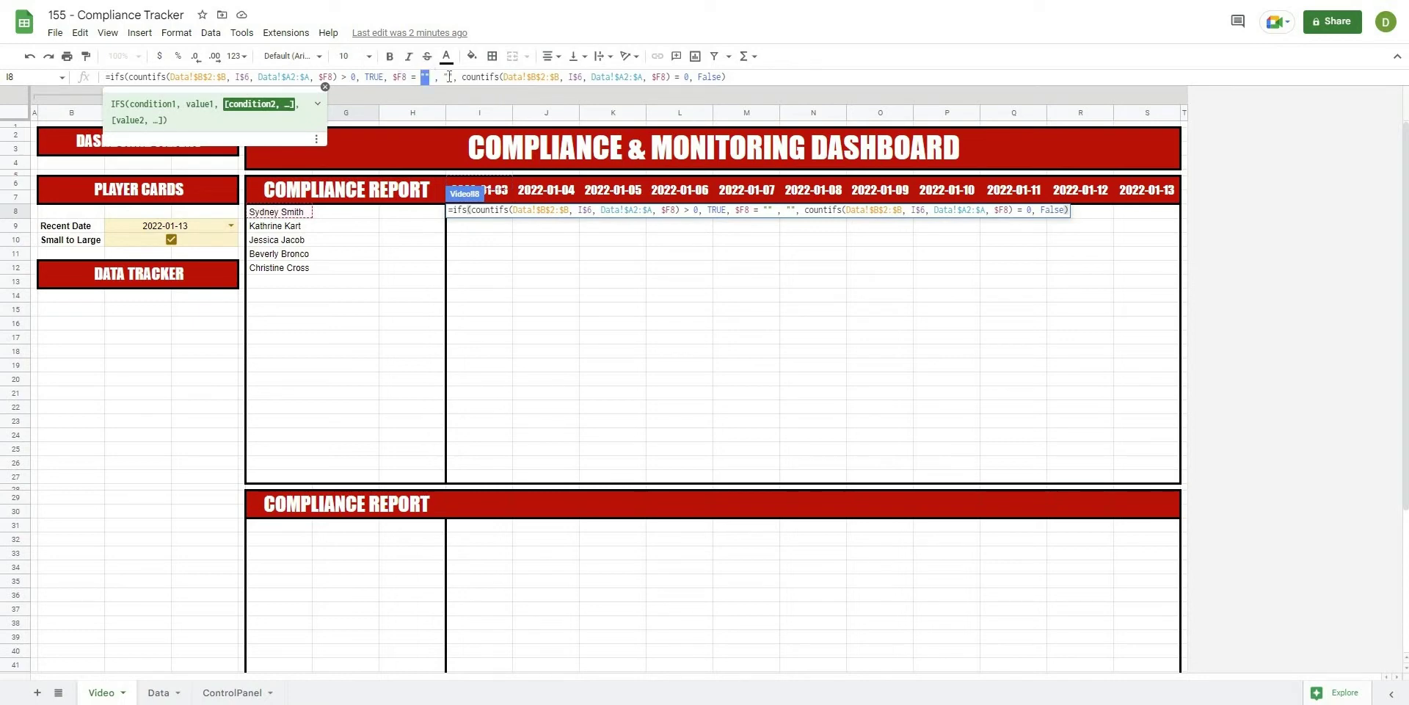
{"action": "left_click", "coordinate": [444, 77]}
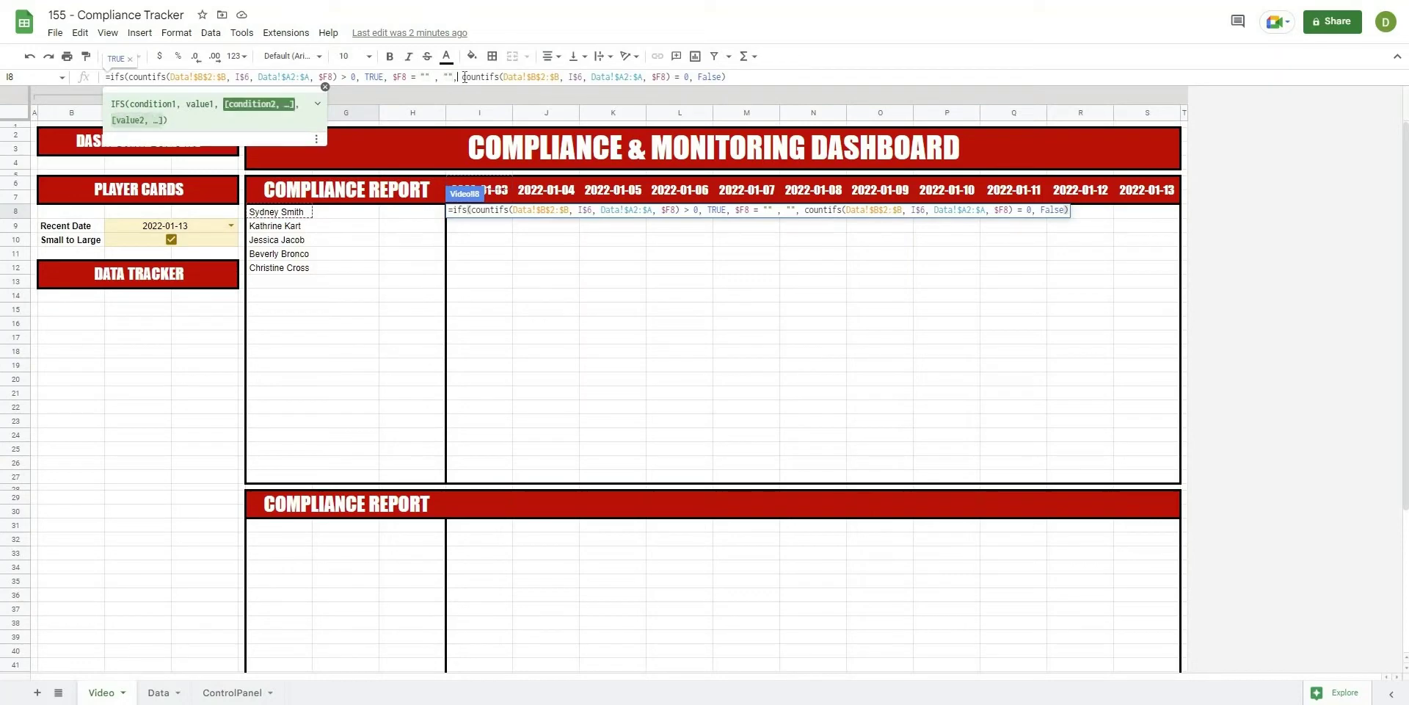
{"action": "left_click_drag", "start_coordinate": [462, 78], "coordinate": [684, 76]}
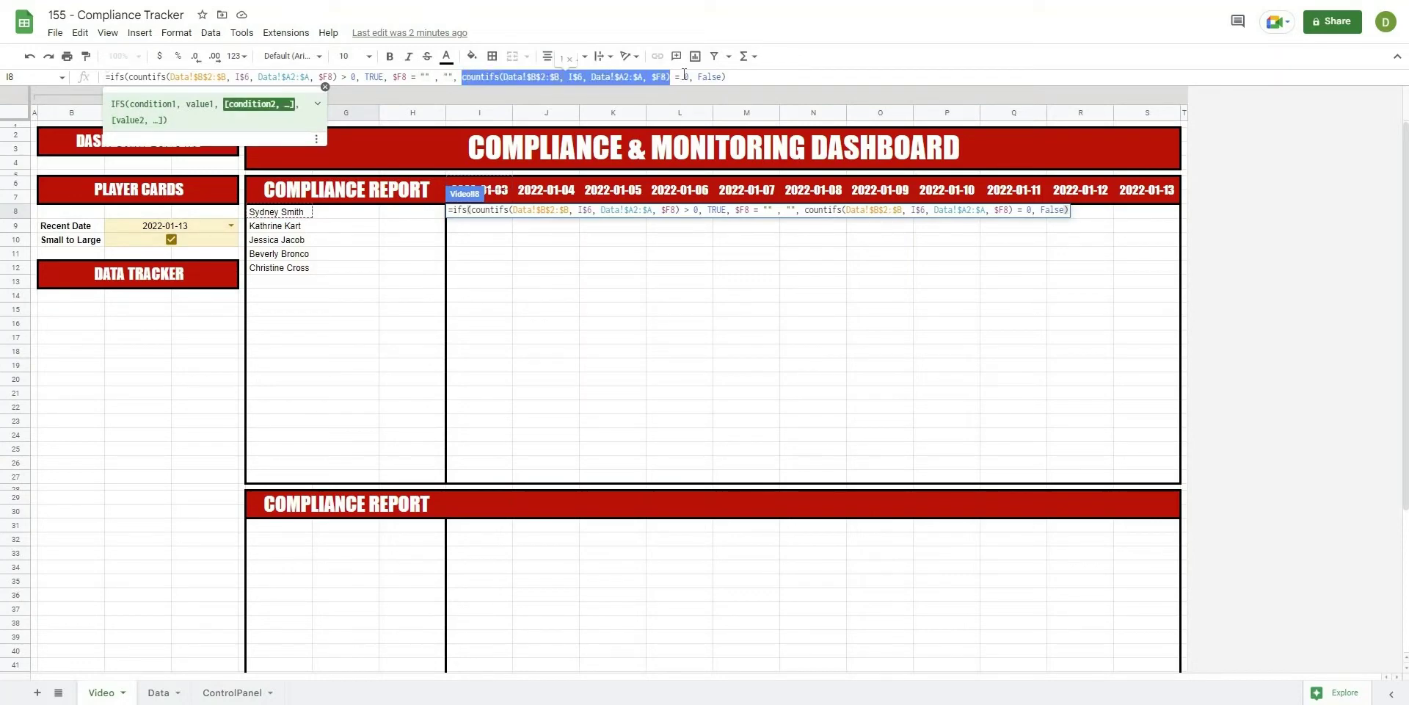
{"action": "left_click", "coordinate": [689, 77]}
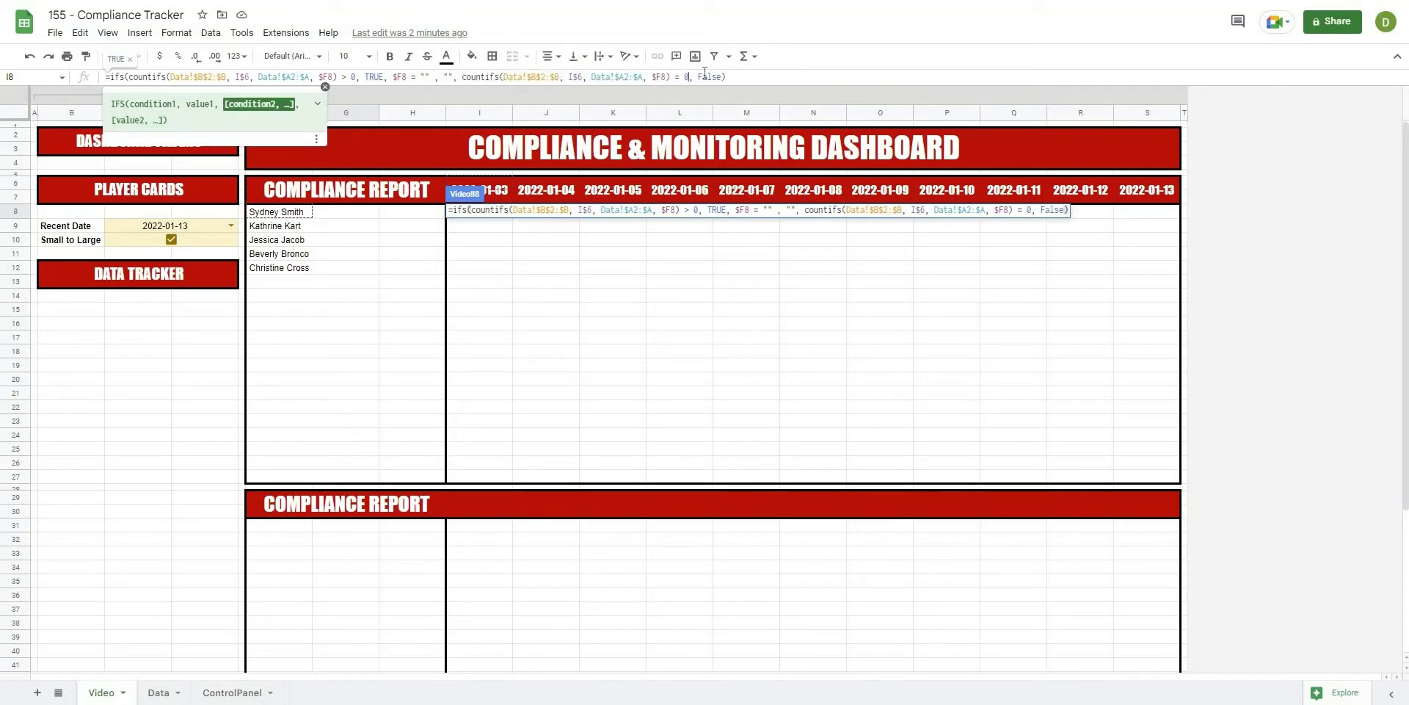
{"action": "left_click", "coordinate": [734, 81]}
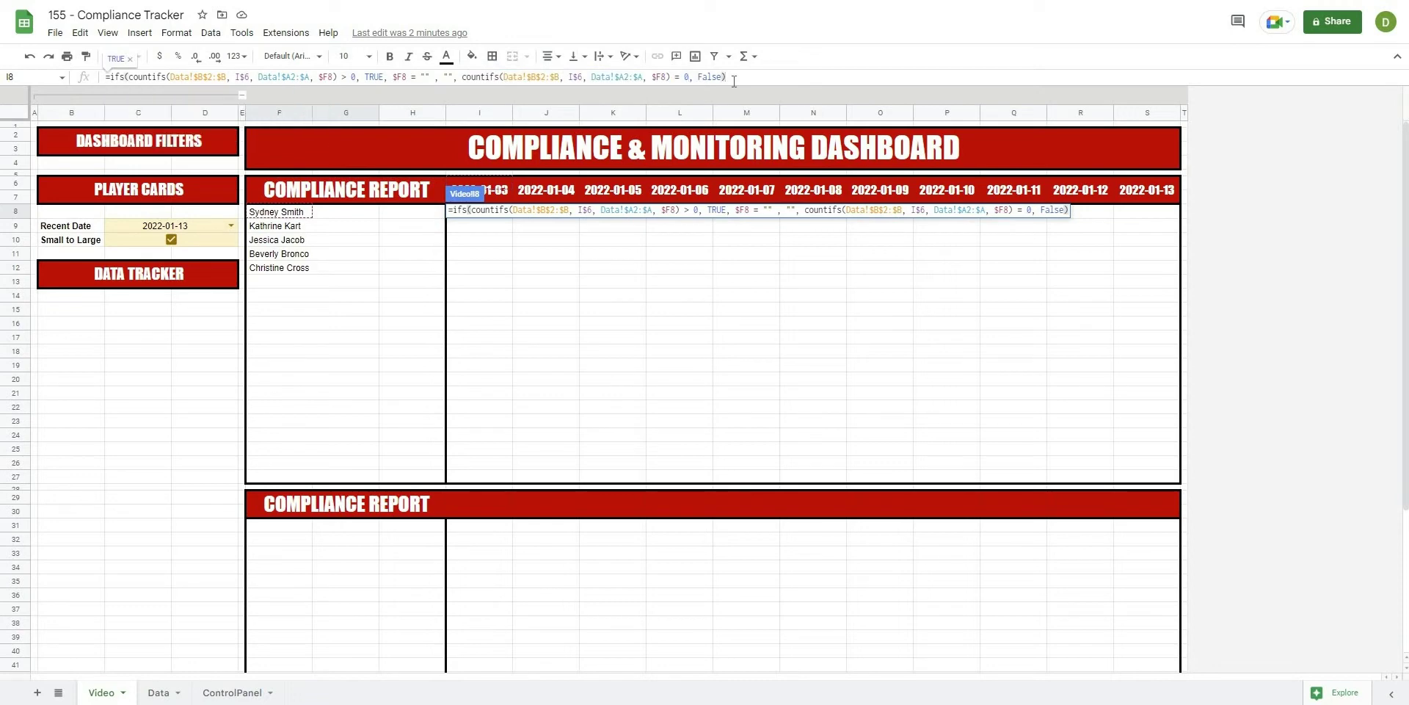
Step: Commit the I8 formula and fill it down beside the other four players
{"action": "key", "text": "Return"}
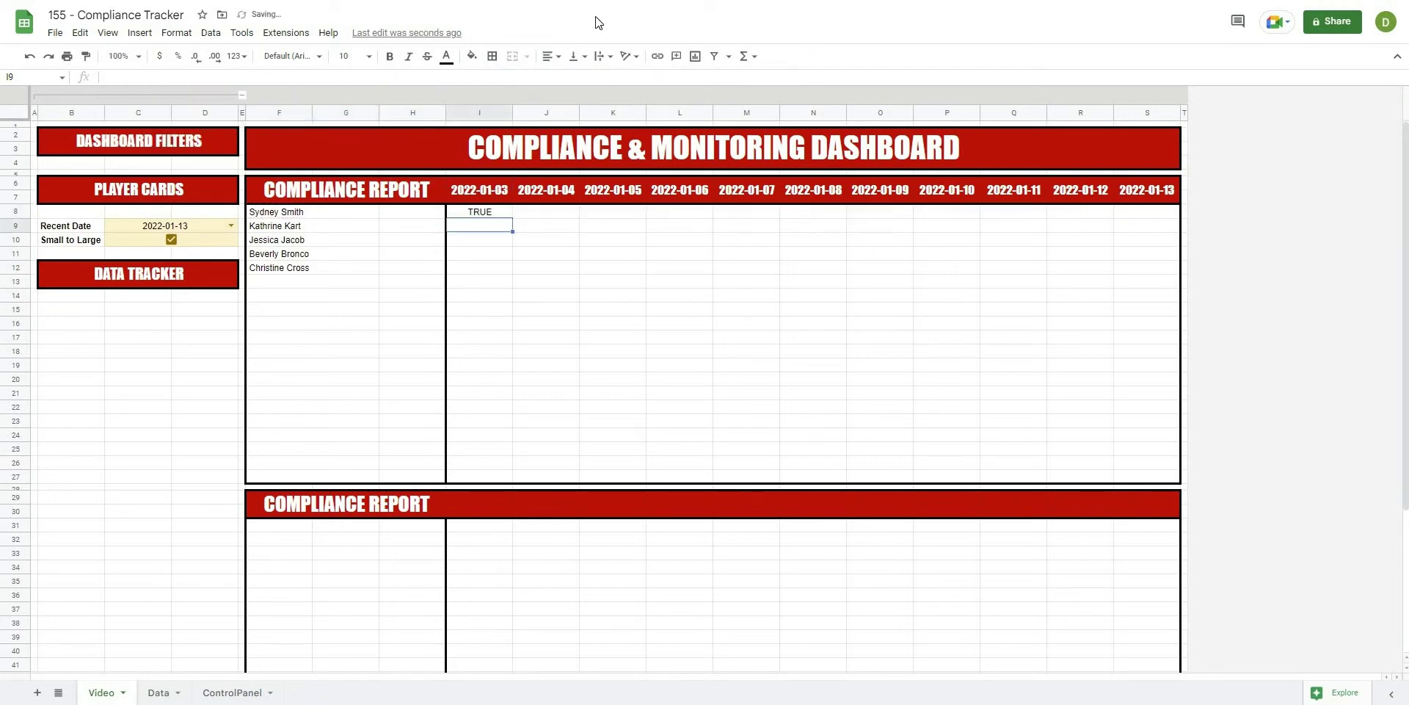
{"action": "key", "text": "Up"}
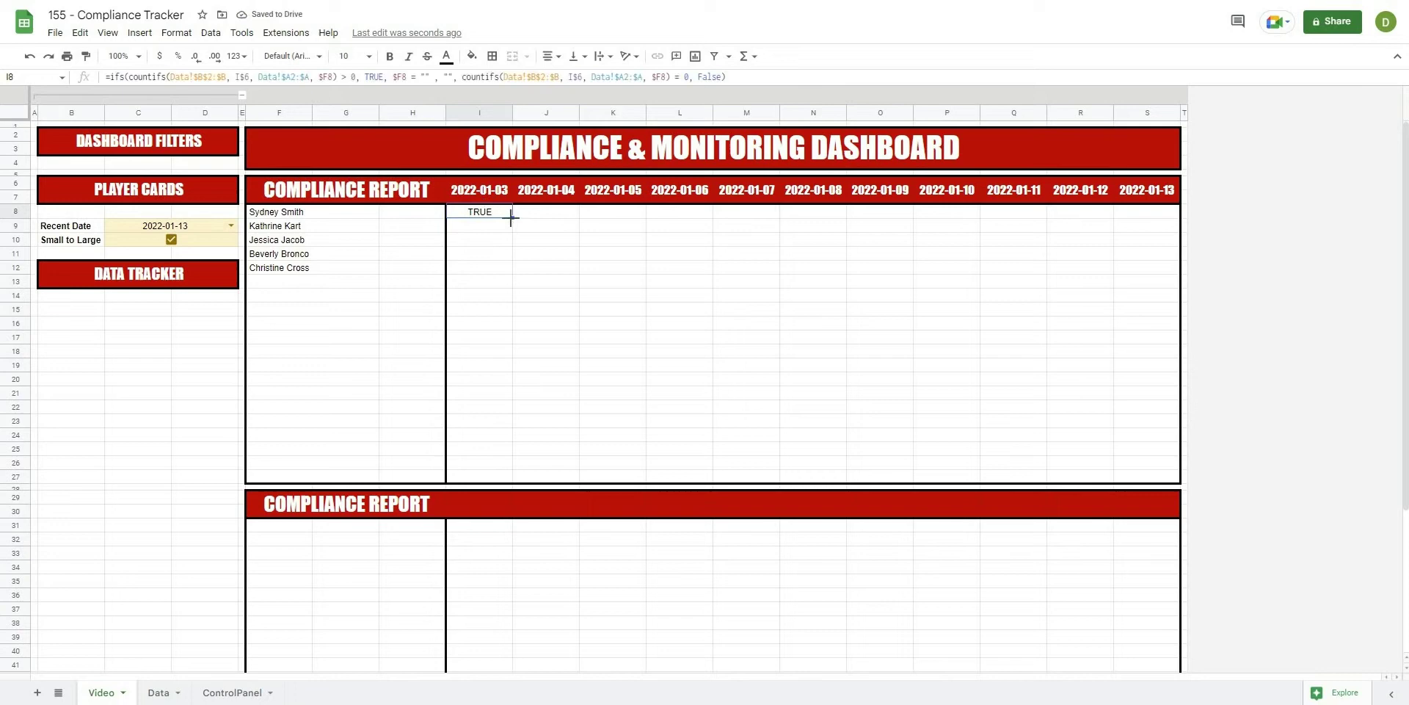
{"action": "left_click_drag", "start_coordinate": [512, 218], "coordinate": [519, 273]}
{"action": "left_click", "coordinate": [517, 257]}
Step: Compare the I8 and I9 formulas to trace the COUNTIFS #VALUE! error
{"action": "left_click", "coordinate": [490, 214]}
{"action": "mouse_move", "coordinate": [478, 227]}
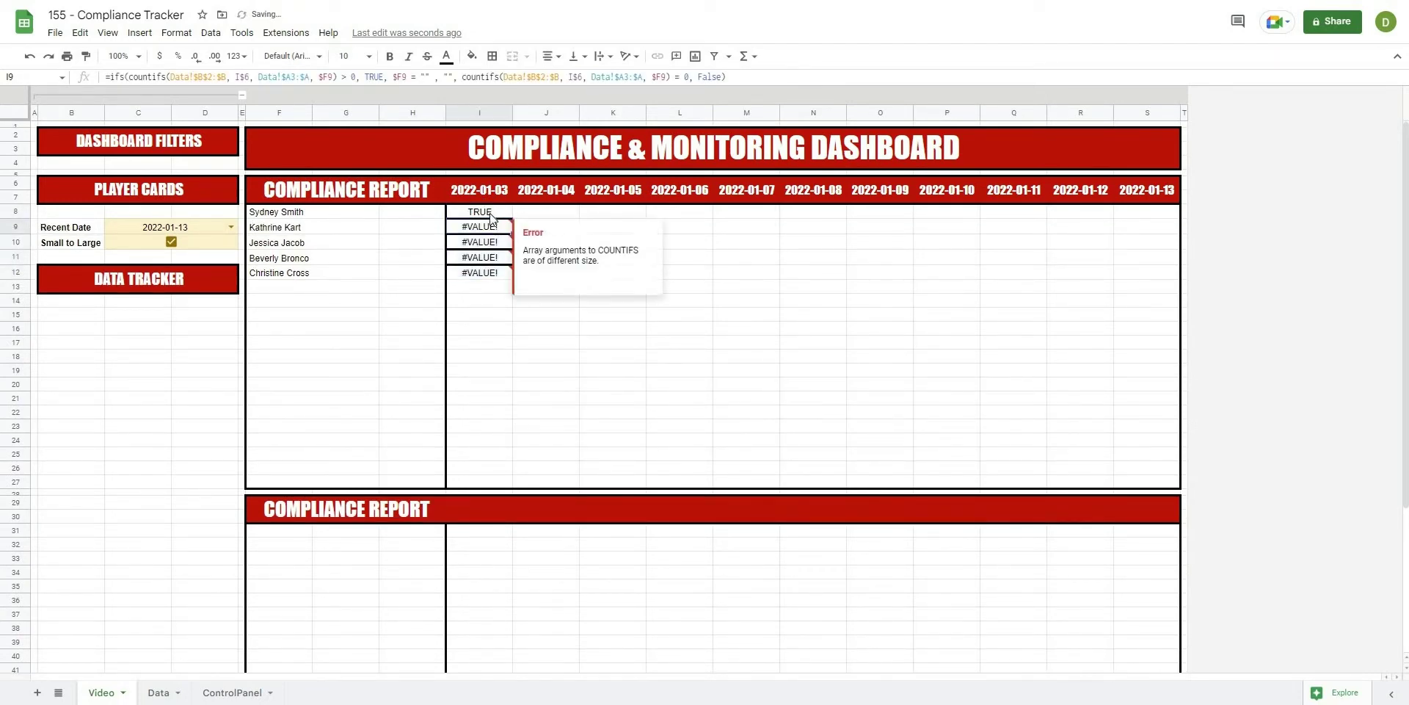
{"action": "left_click", "coordinate": [485, 224]}
{"action": "left_click", "coordinate": [486, 213]}
{"action": "left_click", "coordinate": [481, 229]}
{"action": "left_click", "coordinate": [489, 215]}
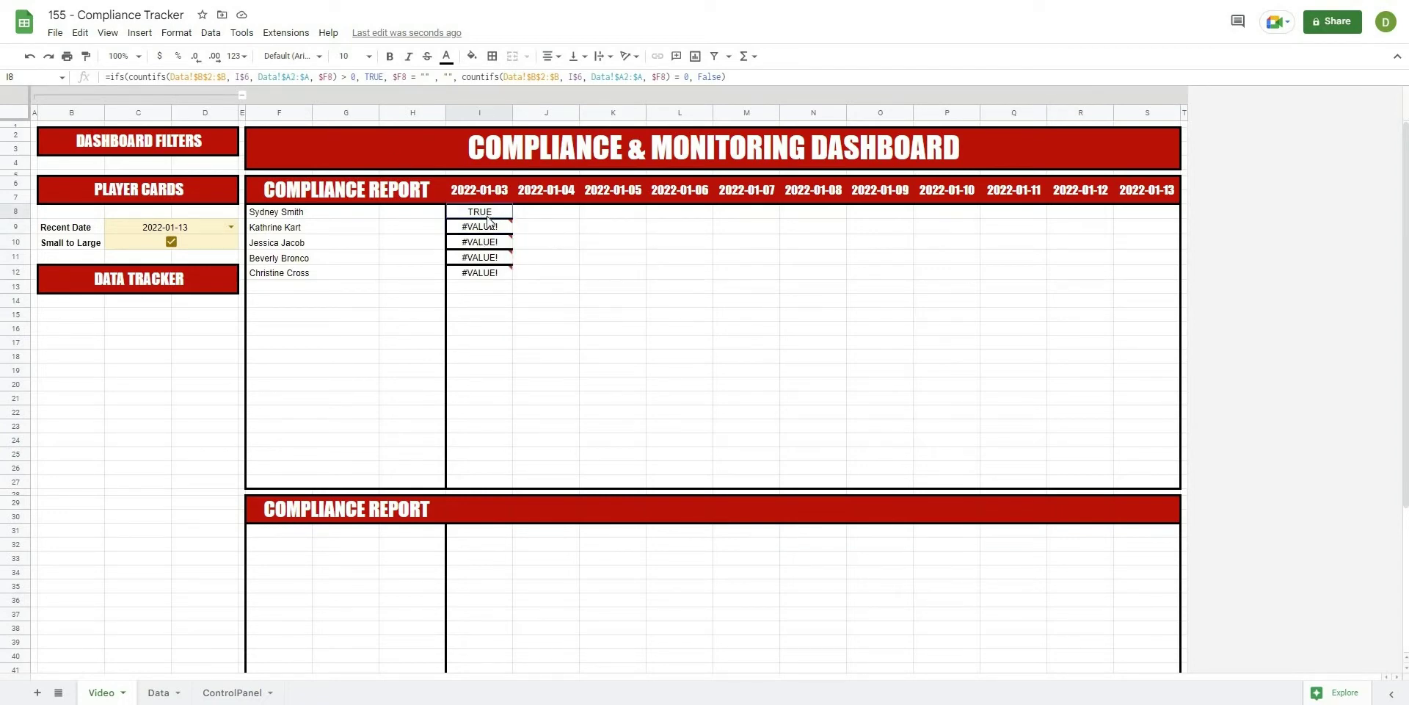
{"action": "left_click", "coordinate": [490, 228]}
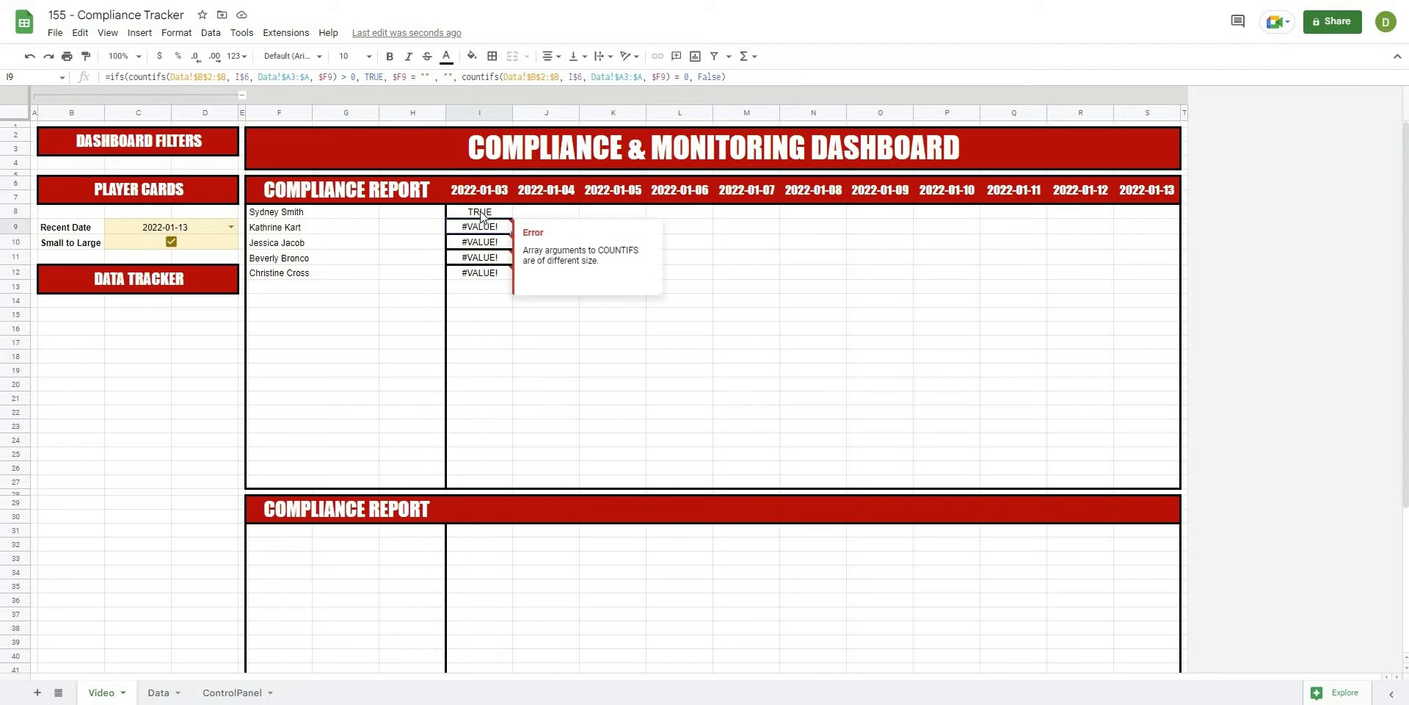
{"action": "left_click", "coordinate": [484, 212]}
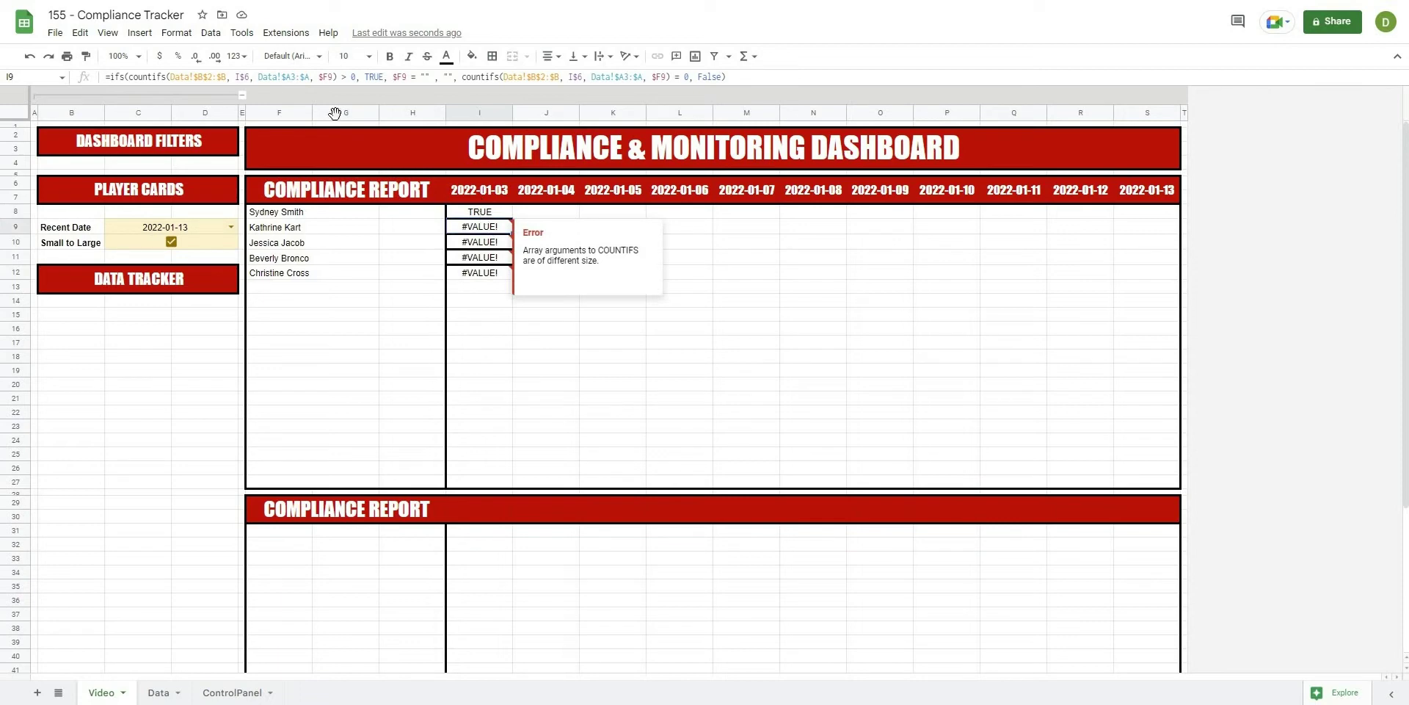
Step: Anchor the name range as Data!$A$2:$A in I8's formula
{"action": "left_click", "coordinate": [304, 77]}
{"action": "type", "text": "$"}
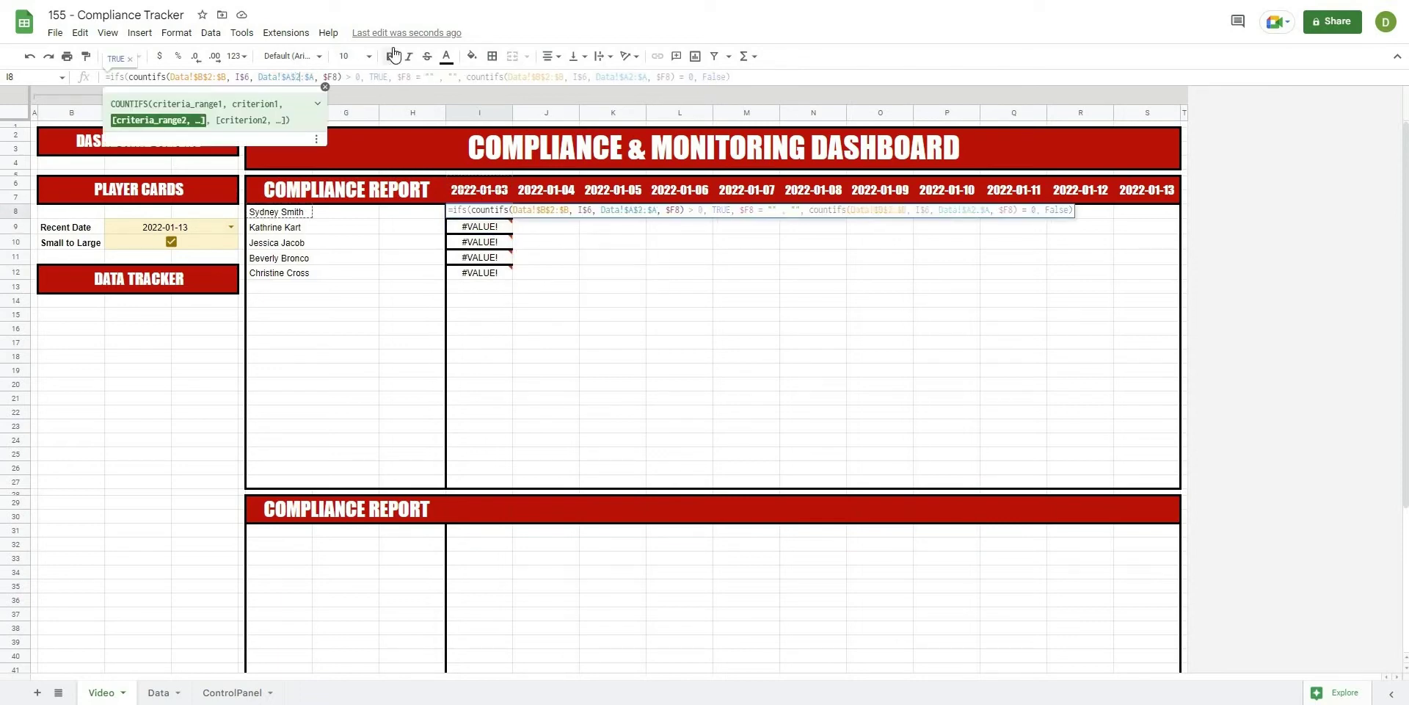
{"action": "key", "text": "ctrl+Right"}
{"action": "key", "text": "ctrl+Right"}
{"action": "key", "text": "ctrl+Right"}
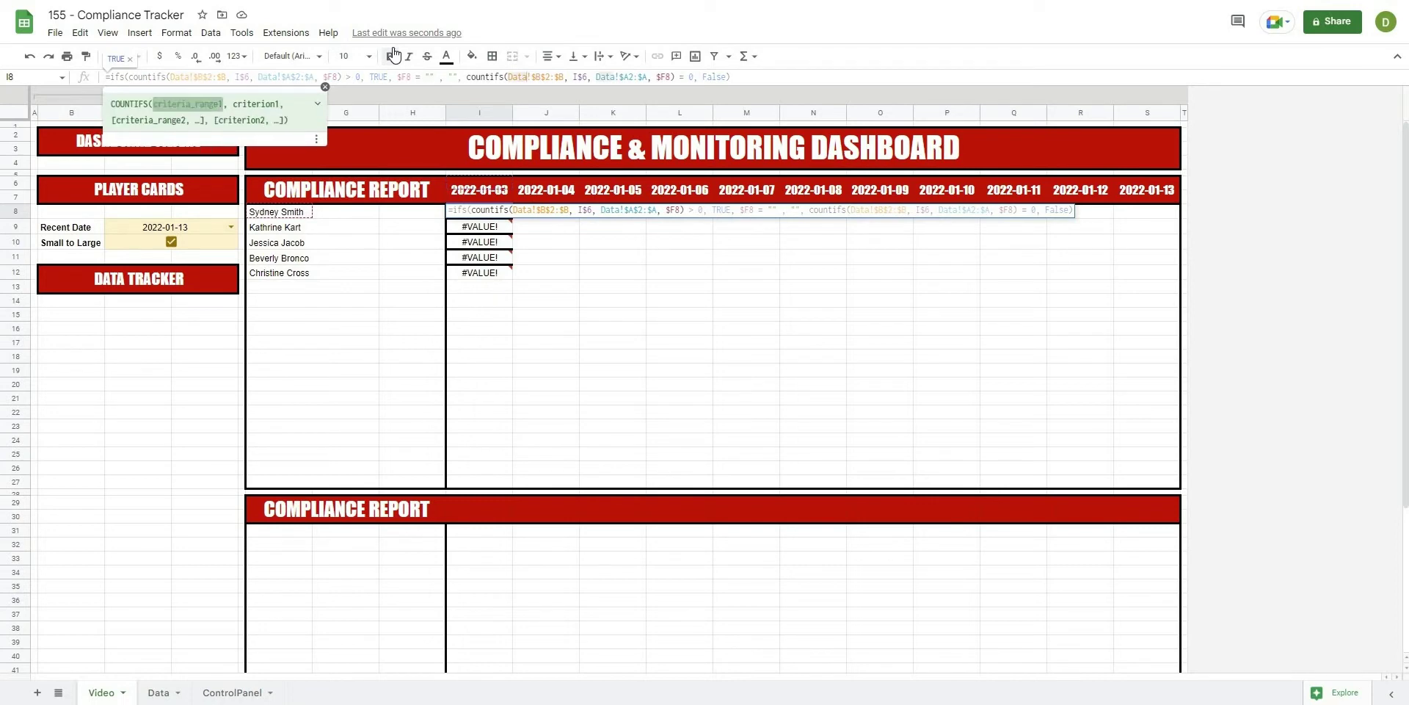
{"action": "key", "text": "ctrl+Right"}
{"action": "key", "text": "ctrl+Right"}
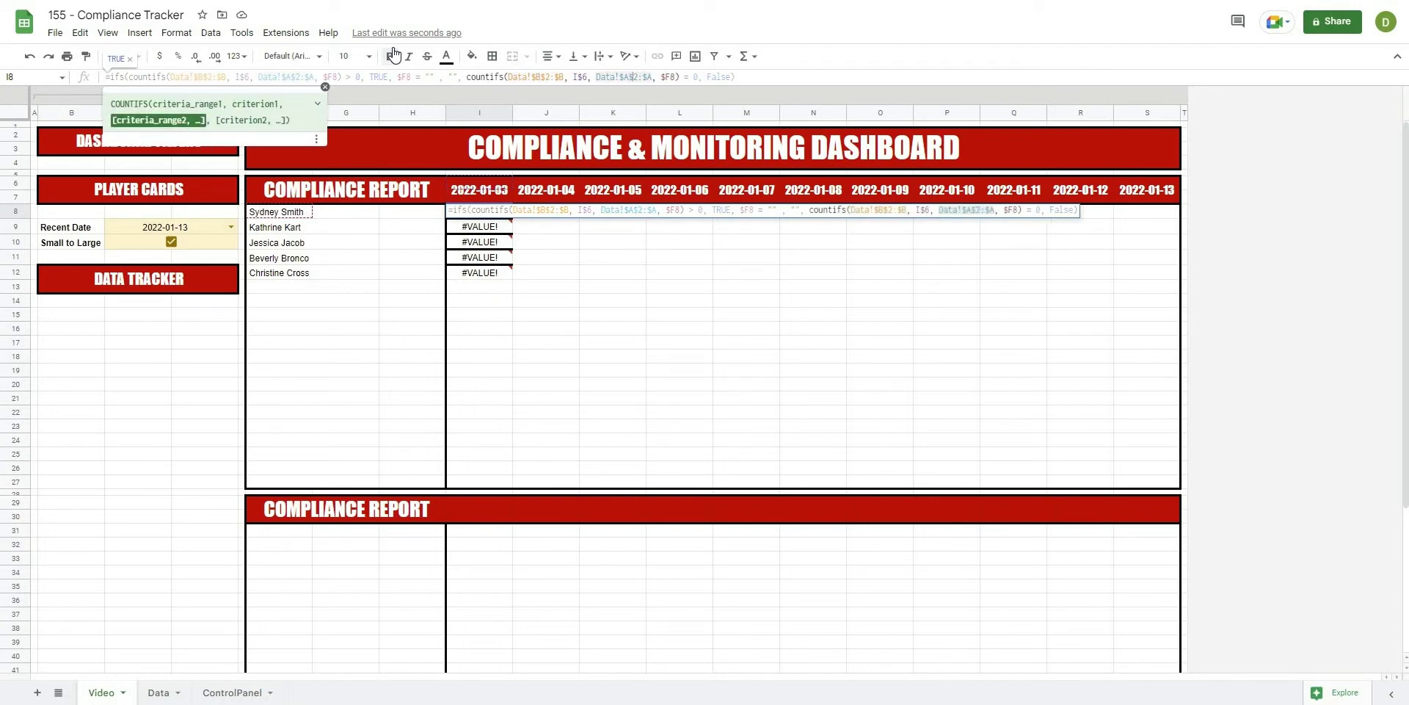
{"action": "key", "text": "Return"}
Step: Fill the corrected formula down column I to row 27
{"action": "left_click", "coordinate": [495, 212]}
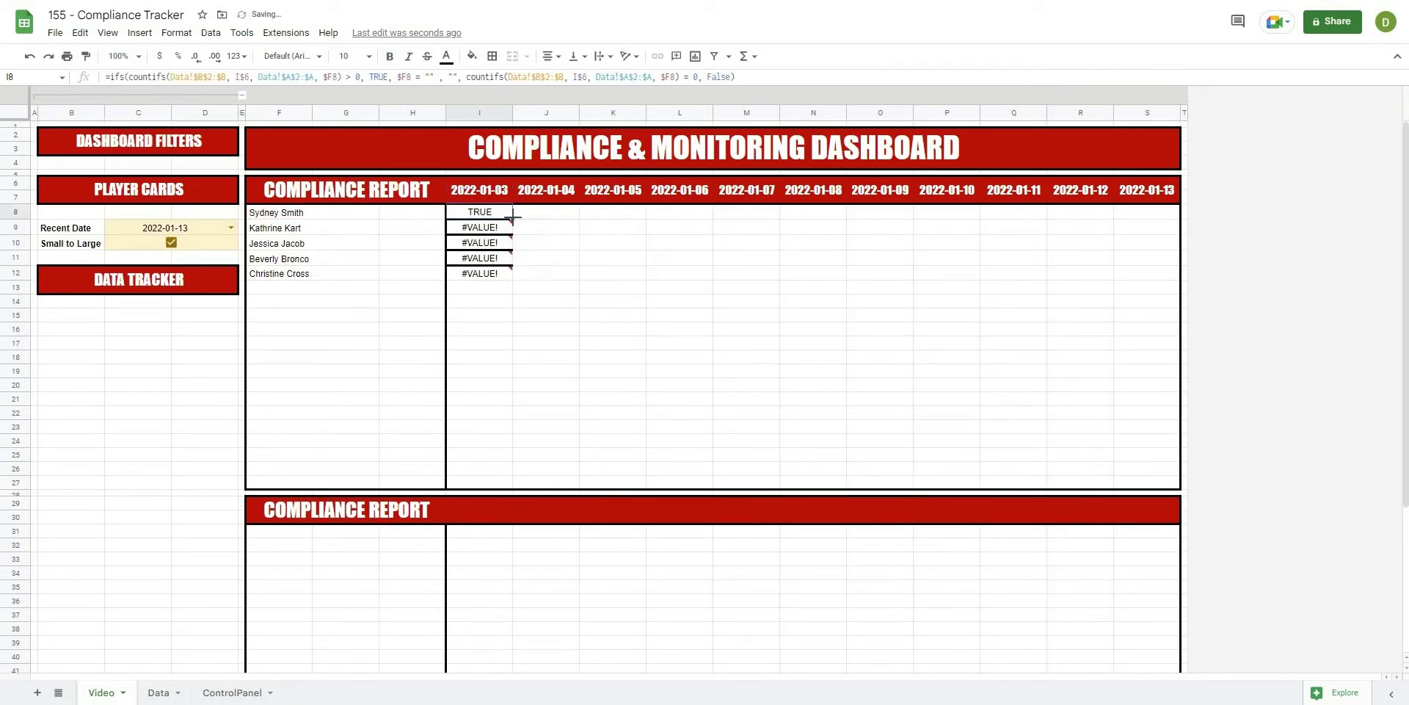
{"action": "left_click_drag", "start_coordinate": [512, 218], "coordinate": [497, 275]}
{"action": "left_click", "coordinate": [623, 276]}
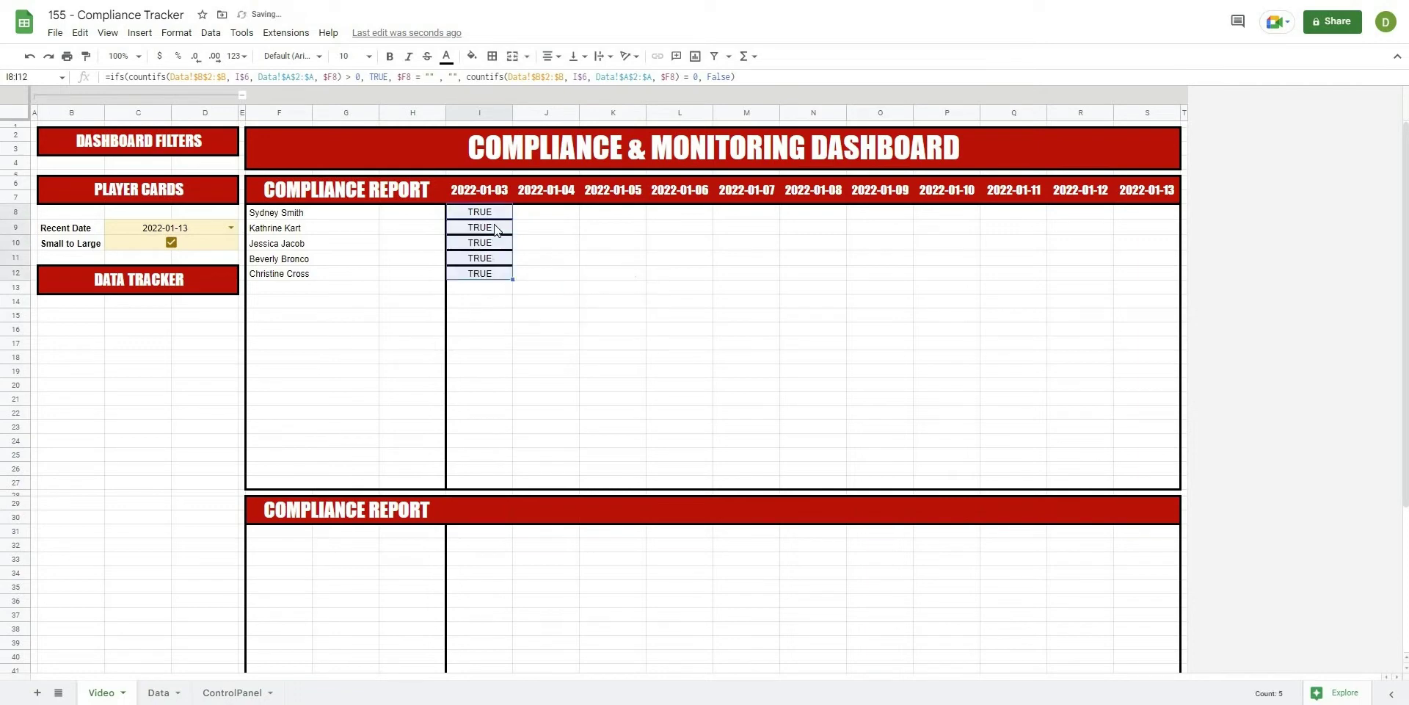
{"action": "left_click", "coordinate": [509, 214]}
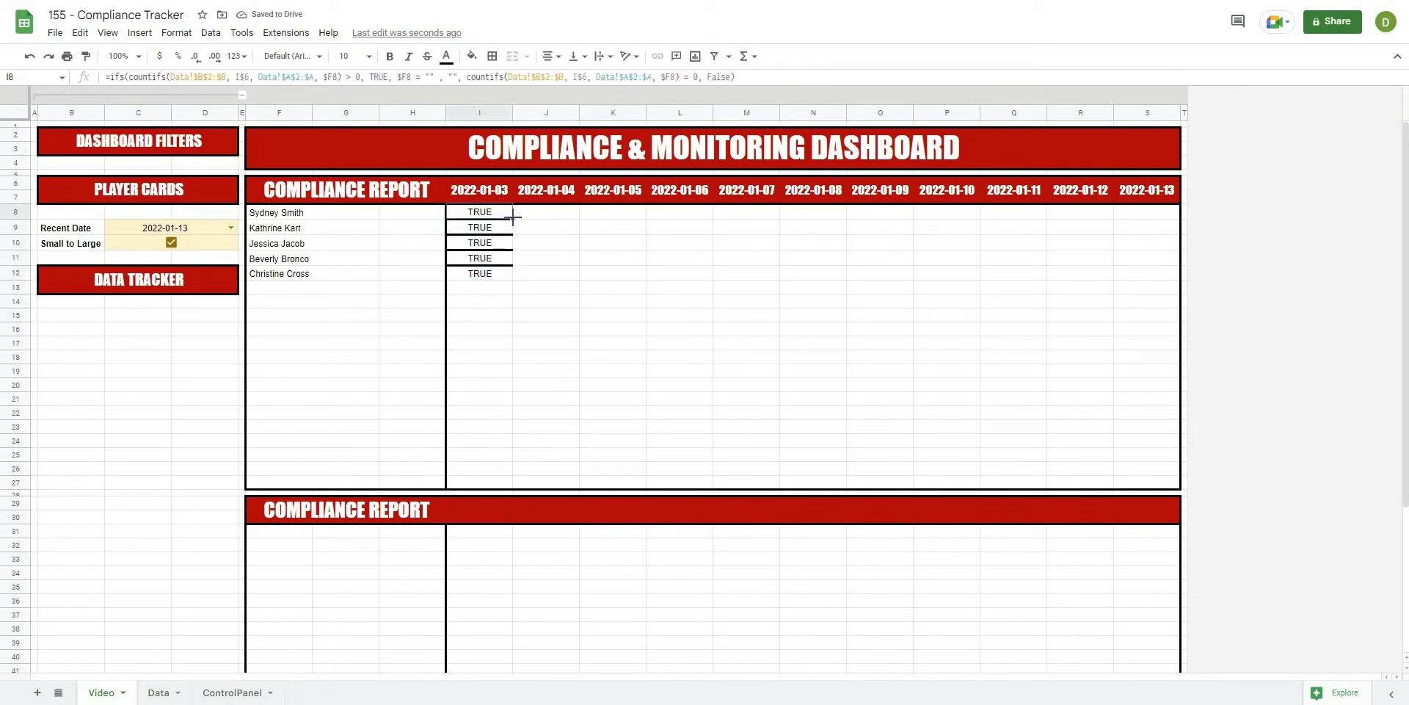
{"action": "left_click_drag", "start_coordinate": [512, 217], "coordinate": [496, 490]}
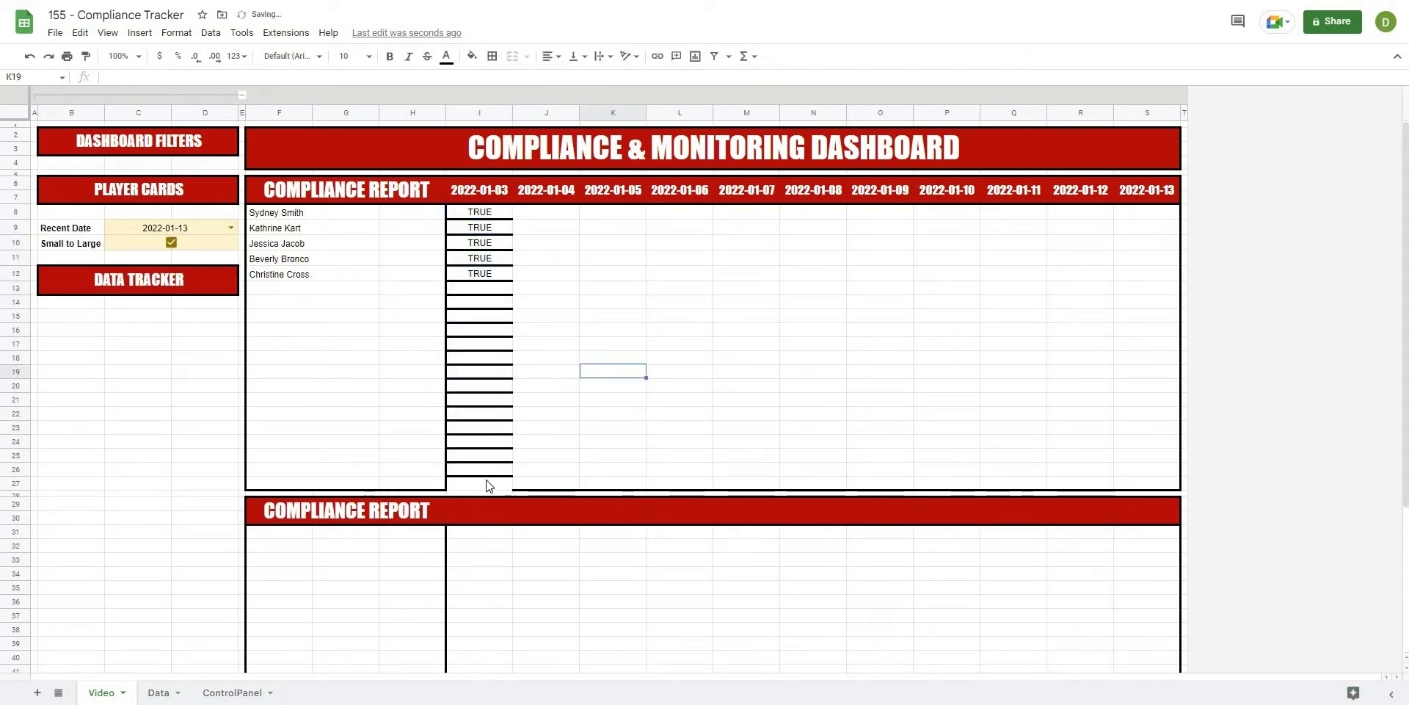
Step: Fill the formulas across to column S and select the whole I8:S27 grid
{"action": "left_click", "coordinate": [547, 371]}
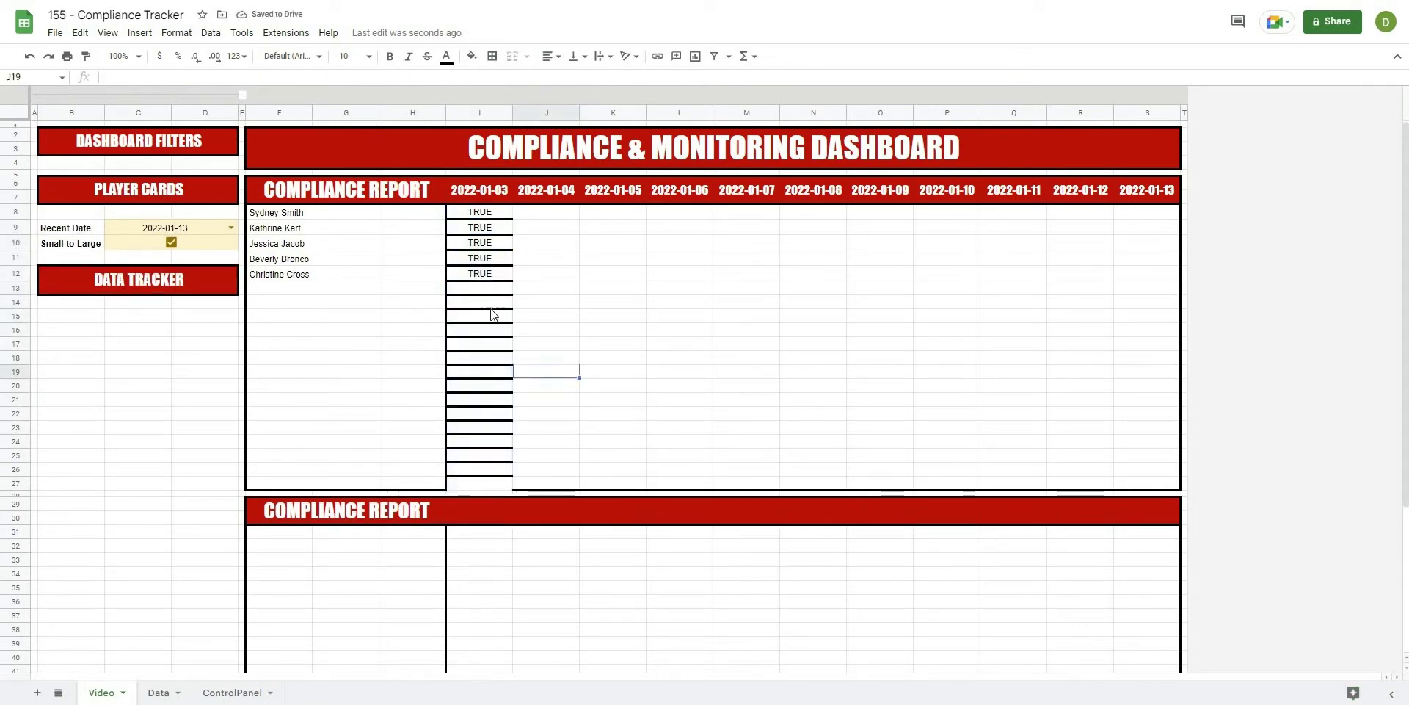
{"action": "left_click_drag", "start_coordinate": [499, 213], "coordinate": [484, 273]}
{"action": "mouse_move", "coordinate": [484, 486]}
{"action": "left_mouse_down"}
{"action": "mouse_move", "coordinate": [815, 487]}
{"action": "mouse_move", "coordinate": [1130, 460]}
{"action": "left_mouse_up"}
{"action": "left_click", "coordinate": [998, 382]}
{"action": "left_click_drag", "start_coordinate": [473, 213], "coordinate": [481, 341]}
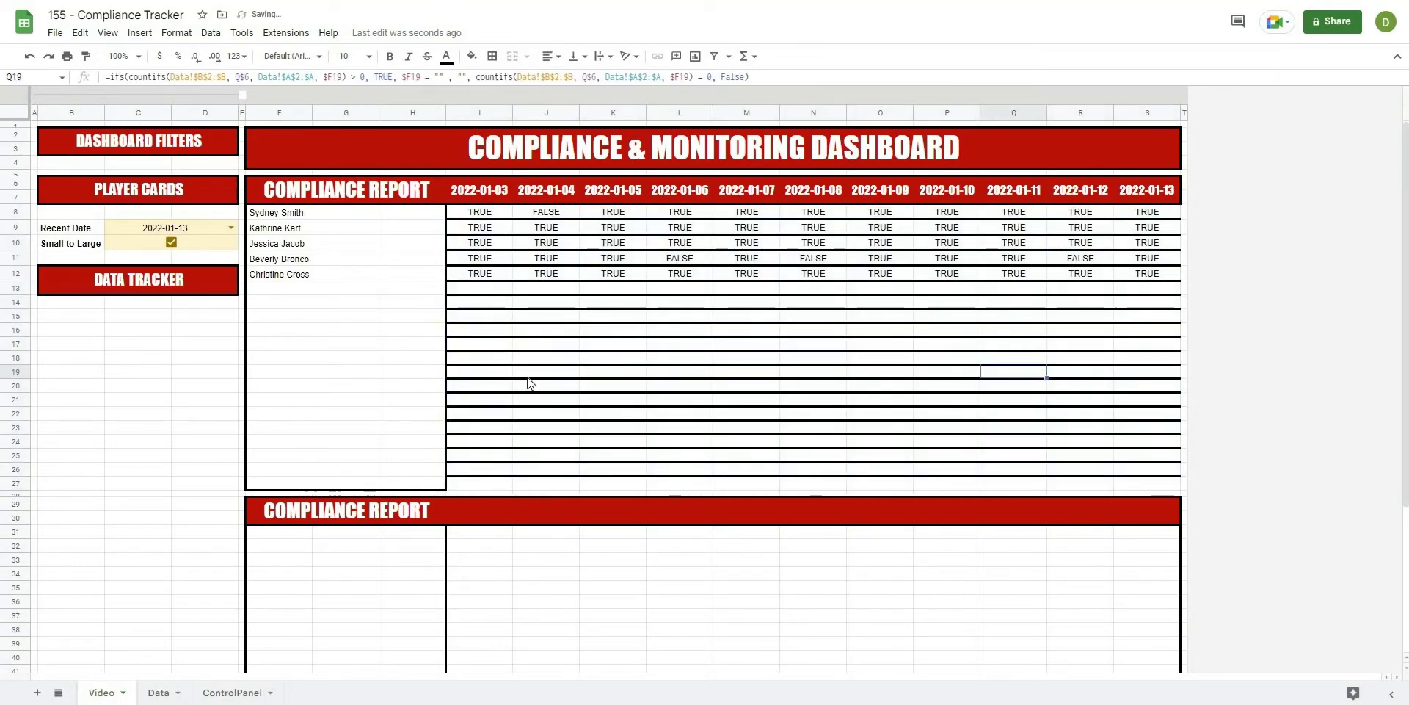
{"action": "left_click_drag", "start_coordinate": [1121, 454], "coordinate": [1164, 487]}
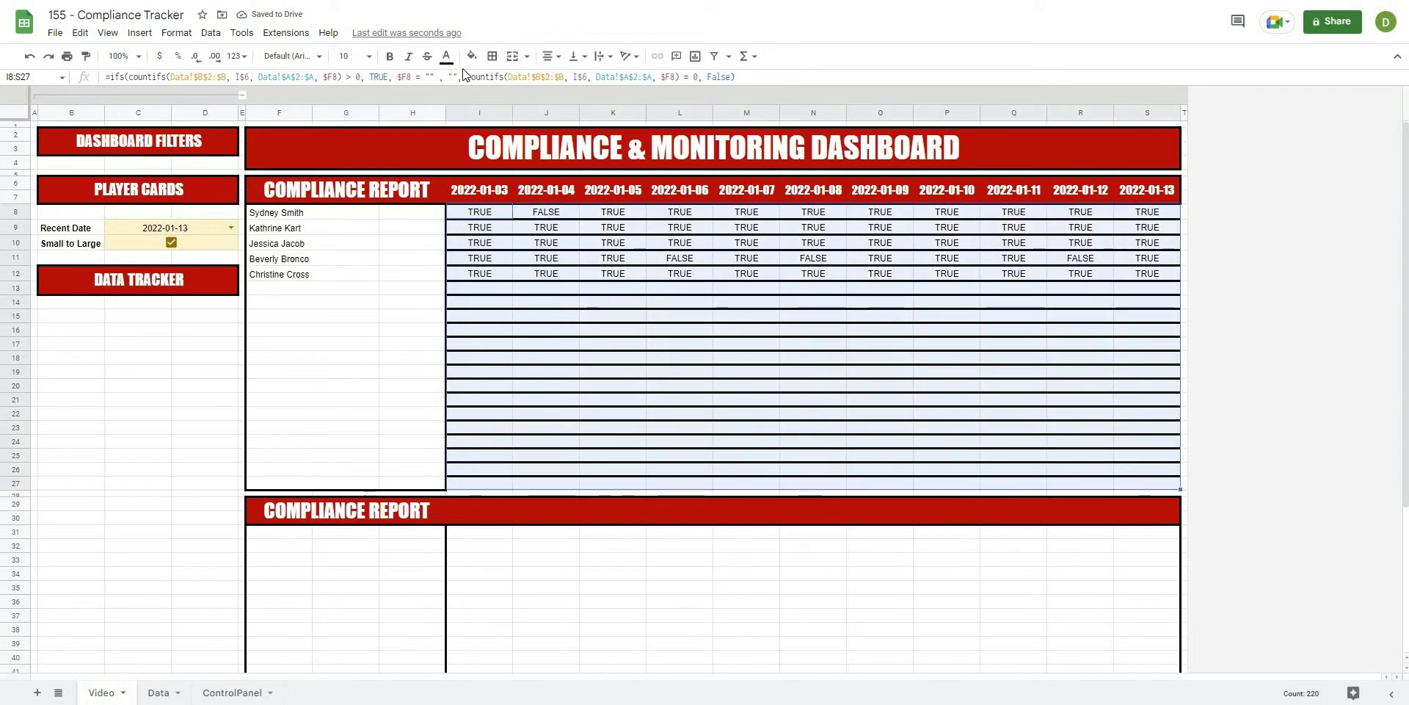
Step: Apply a coloured outer border around the daily grid
{"action": "left_click", "coordinate": [491, 57]}
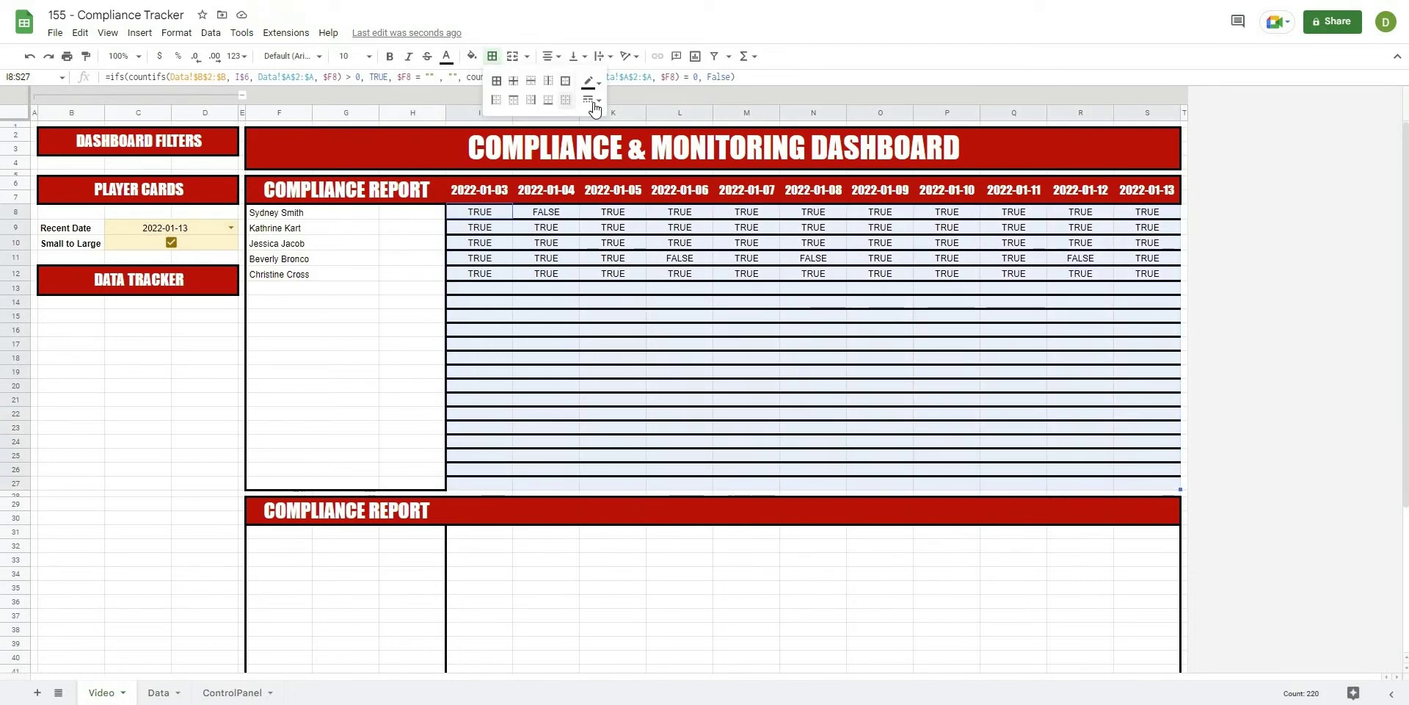
{"action": "left_click", "coordinate": [593, 100]}
{"action": "left_click", "coordinate": [589, 81]}
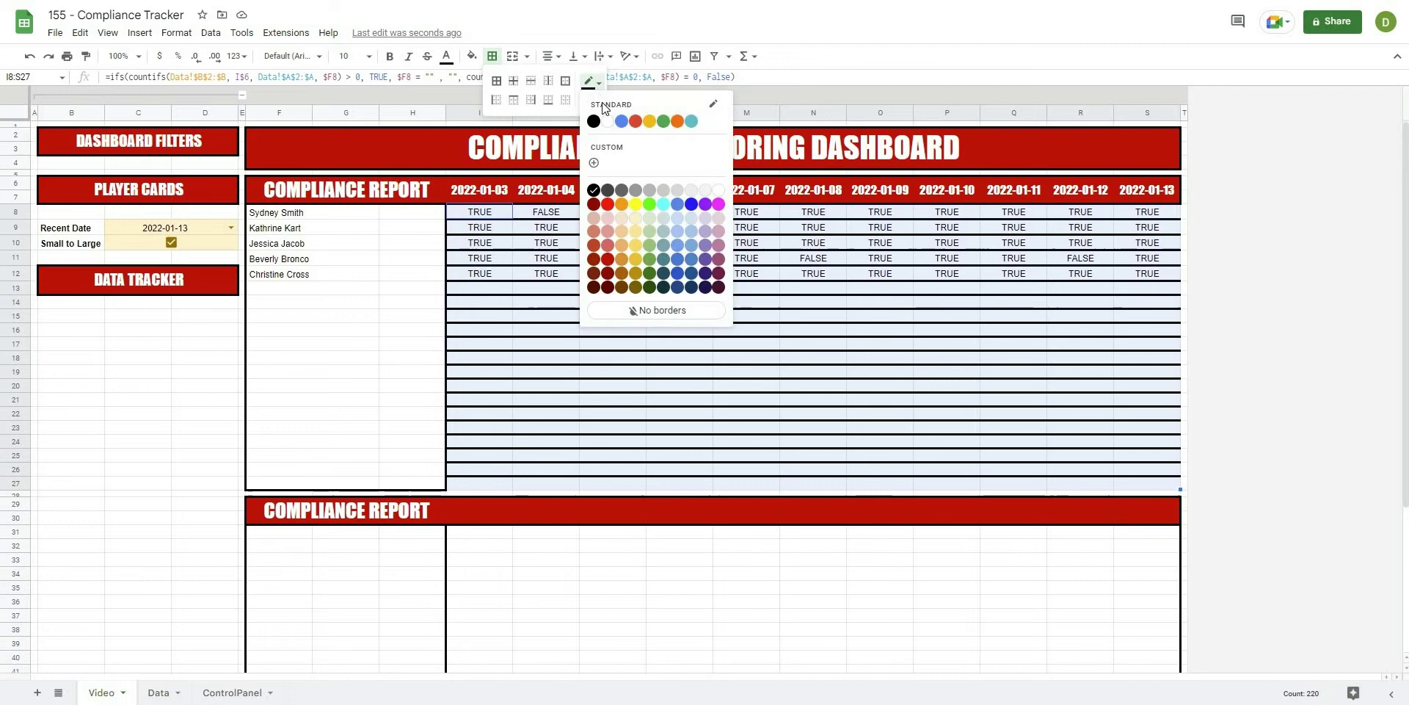
{"action": "left_click", "coordinate": [565, 80]}
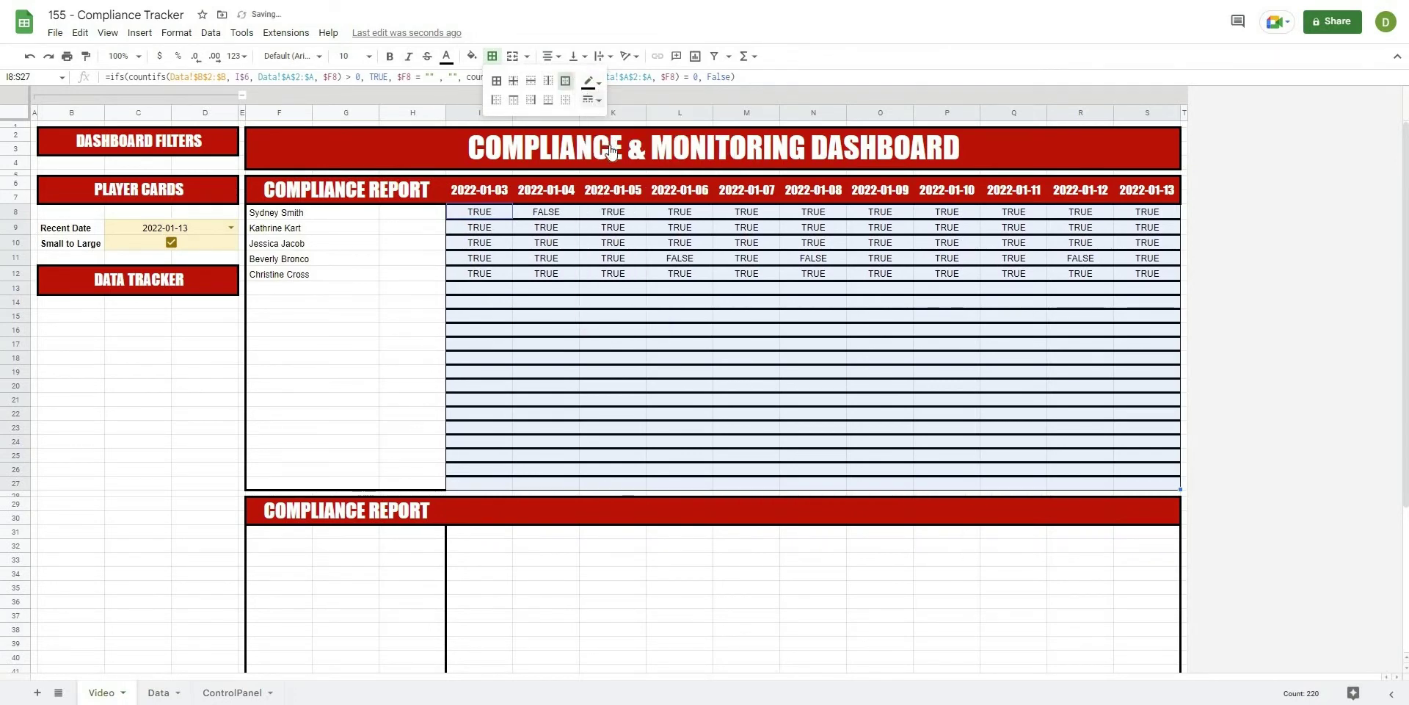
{"action": "left_click", "coordinate": [592, 100]}
{"action": "left_click", "coordinate": [620, 152]}
{"action": "left_click_drag", "start_coordinate": [479, 482], "coordinate": [479, 228]}
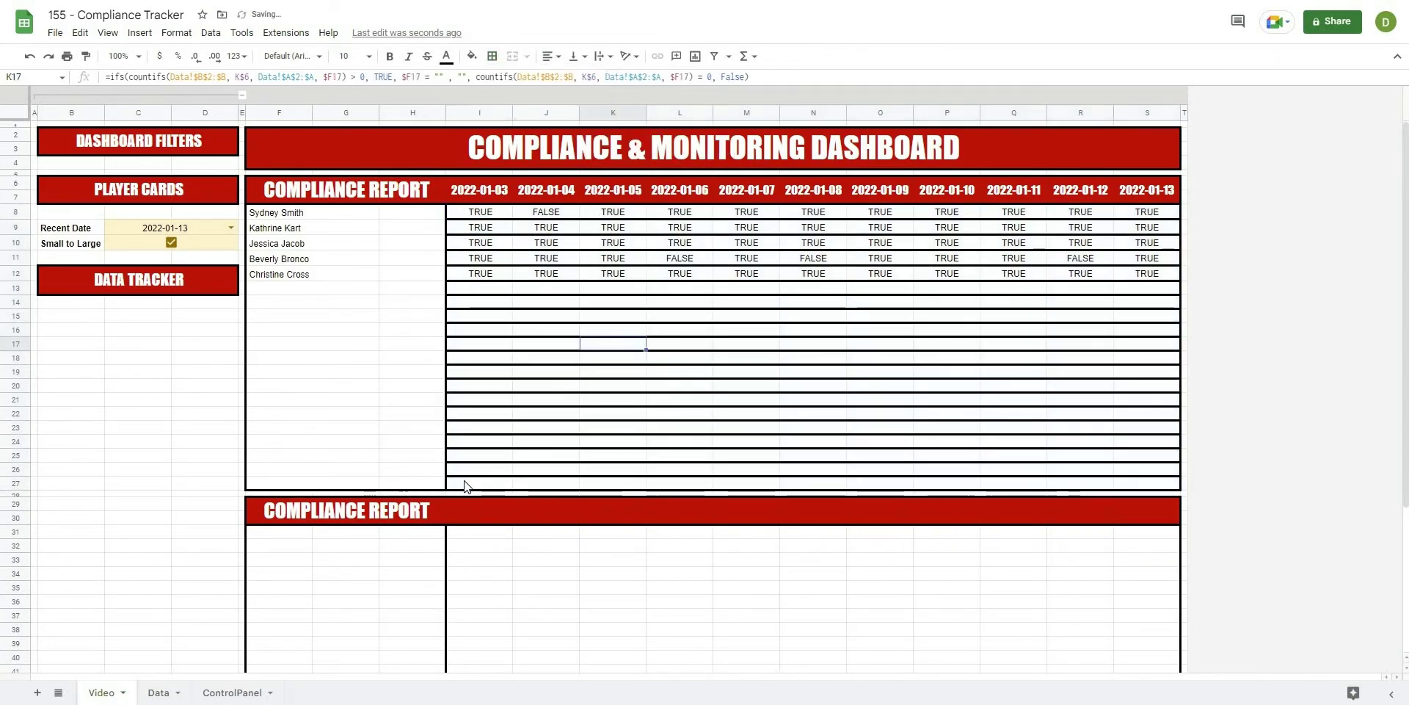
Step: Clear the thick inner row borders across I8:S27 and review the grid
{"action": "left_click_drag", "start_coordinate": [1005, 224], "coordinate": [1147, 211]}
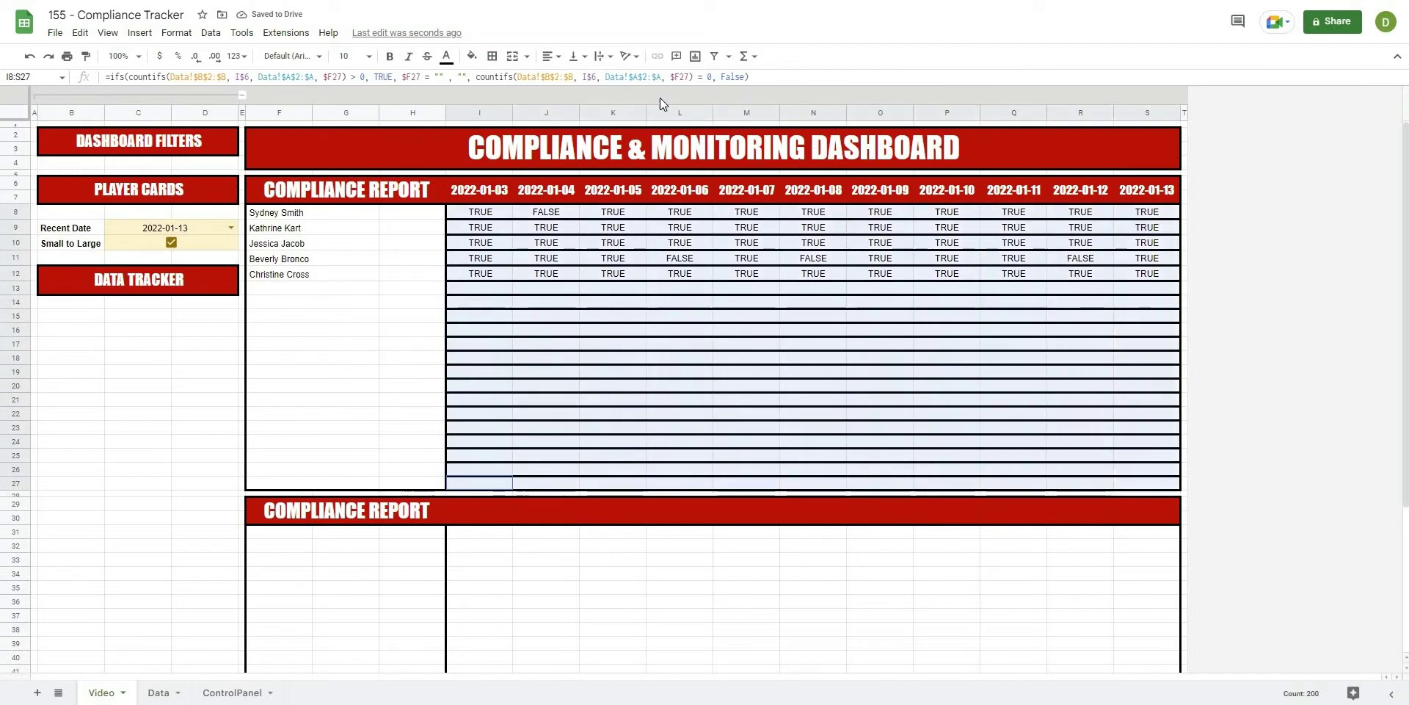
{"action": "left_click", "coordinate": [493, 59]}
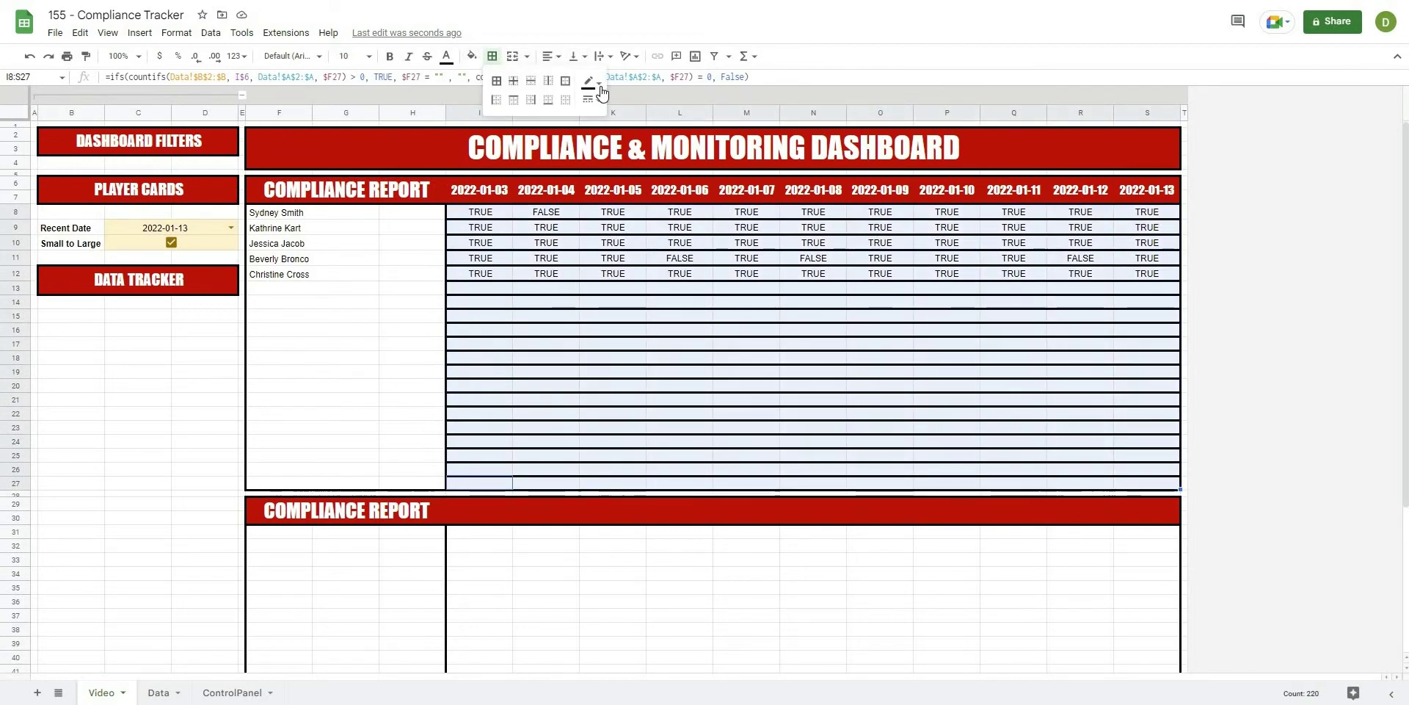
{"action": "left_click", "coordinate": [591, 82]}
{"action": "left_click", "coordinate": [594, 121]}
{"action": "left_click", "coordinate": [592, 100]}
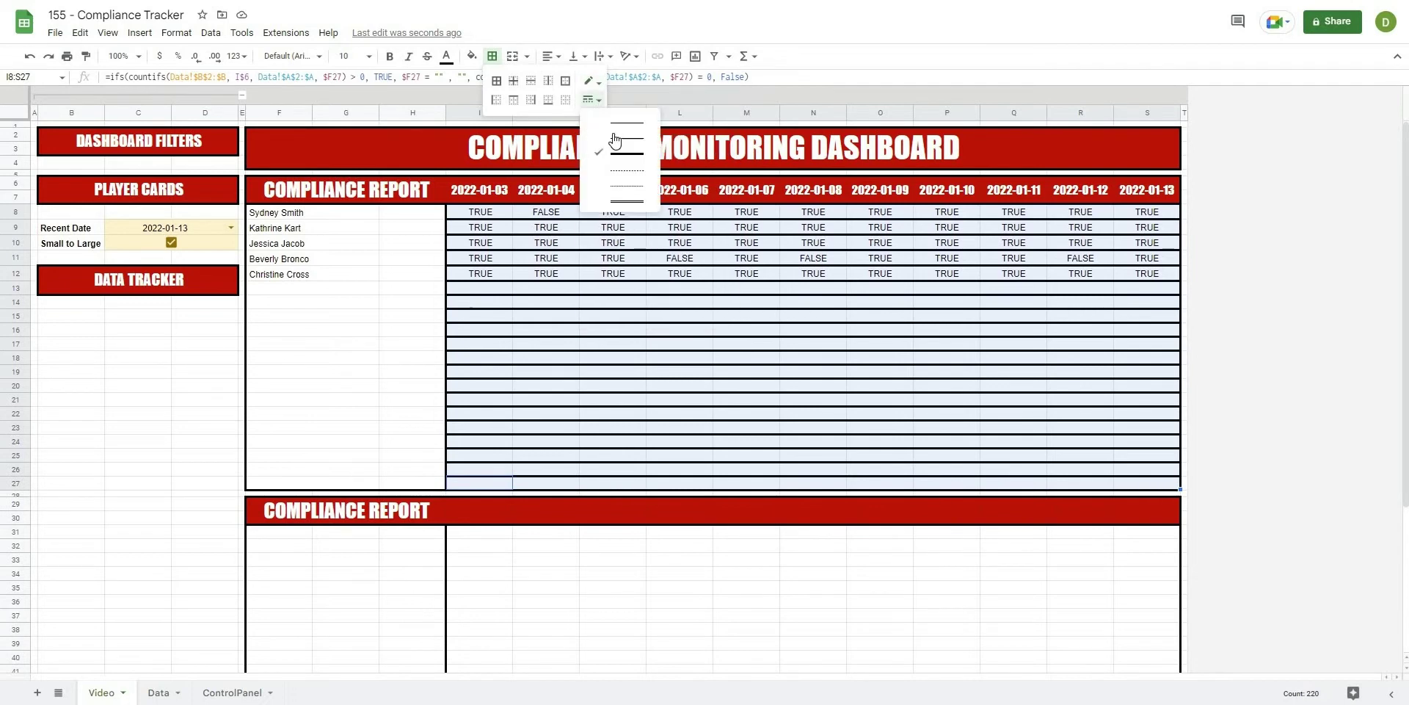
{"action": "left_click", "coordinate": [617, 142]}
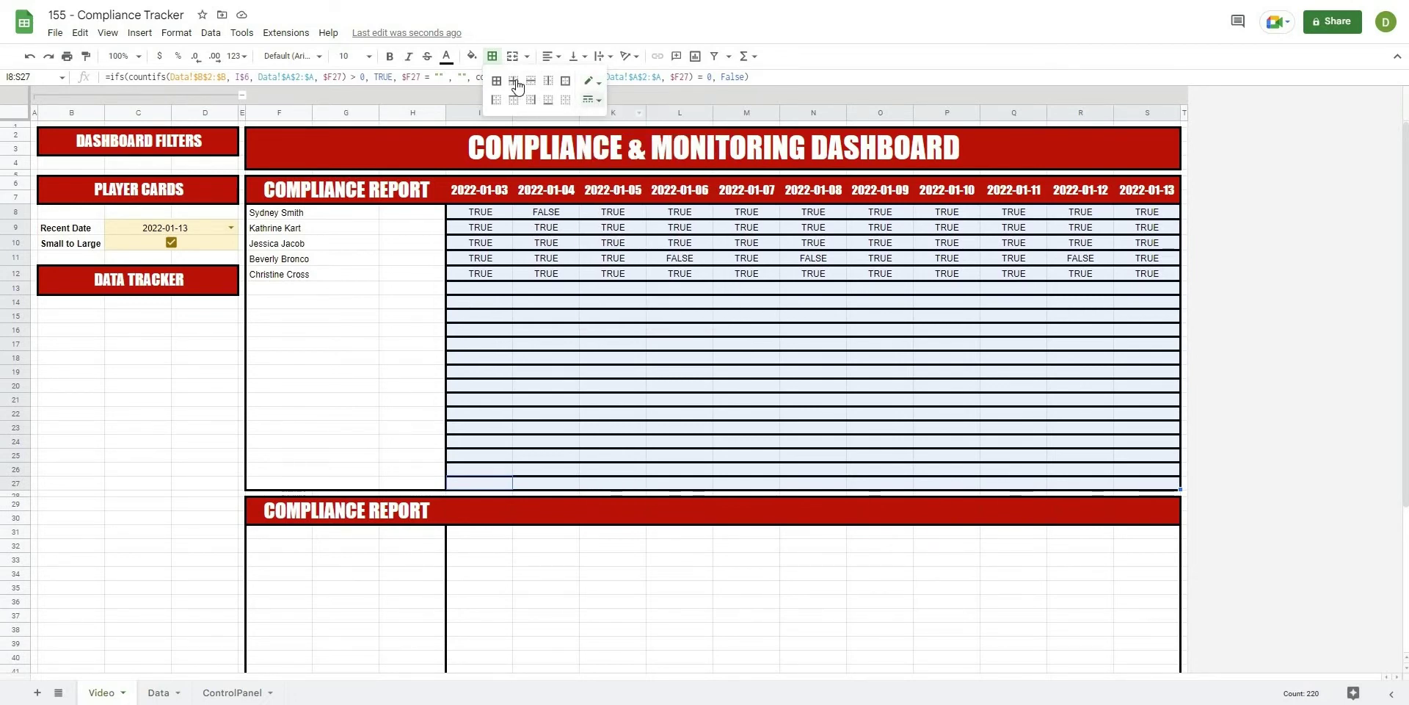
{"action": "left_click", "coordinate": [513, 80]}
{"action": "left_click", "coordinate": [575, 337]}
{"action": "left_click", "coordinate": [610, 368]}
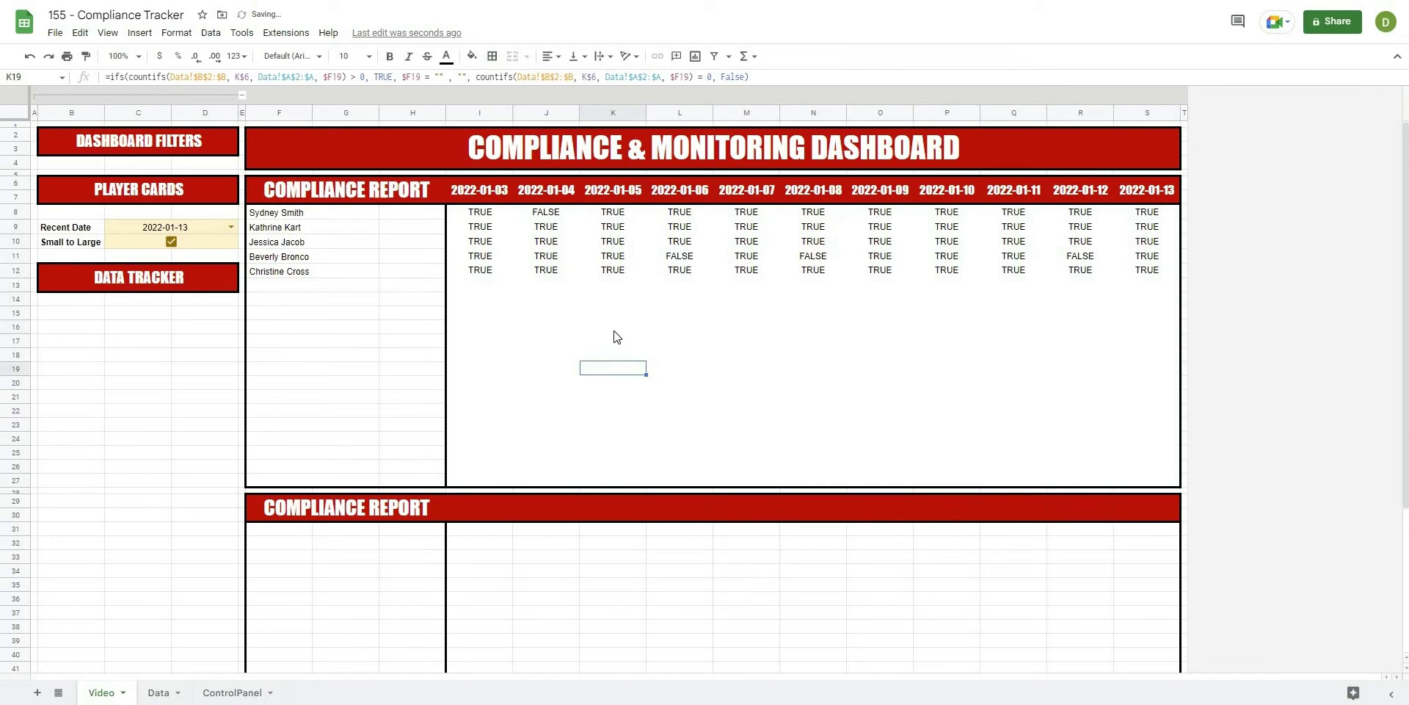
{"action": "left_click", "coordinate": [600, 330]}
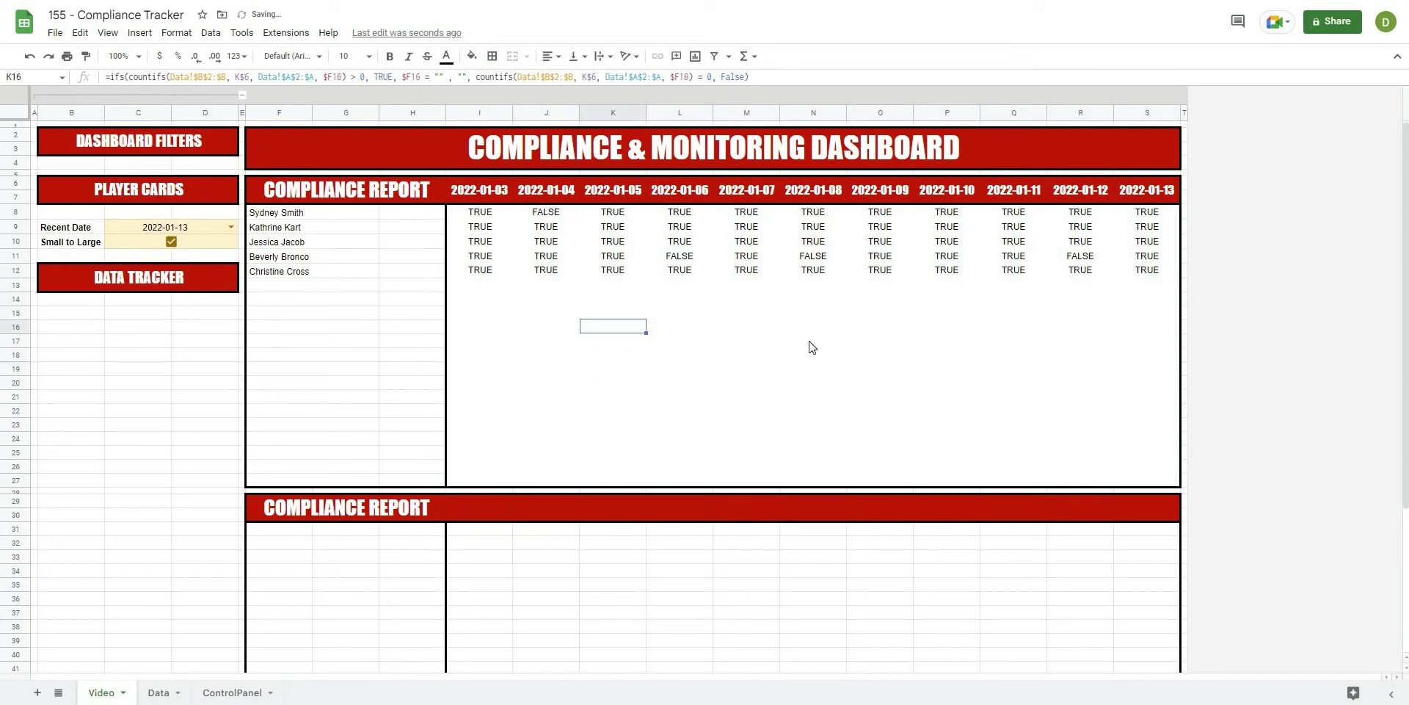
{"action": "left_click", "coordinate": [479, 214]}
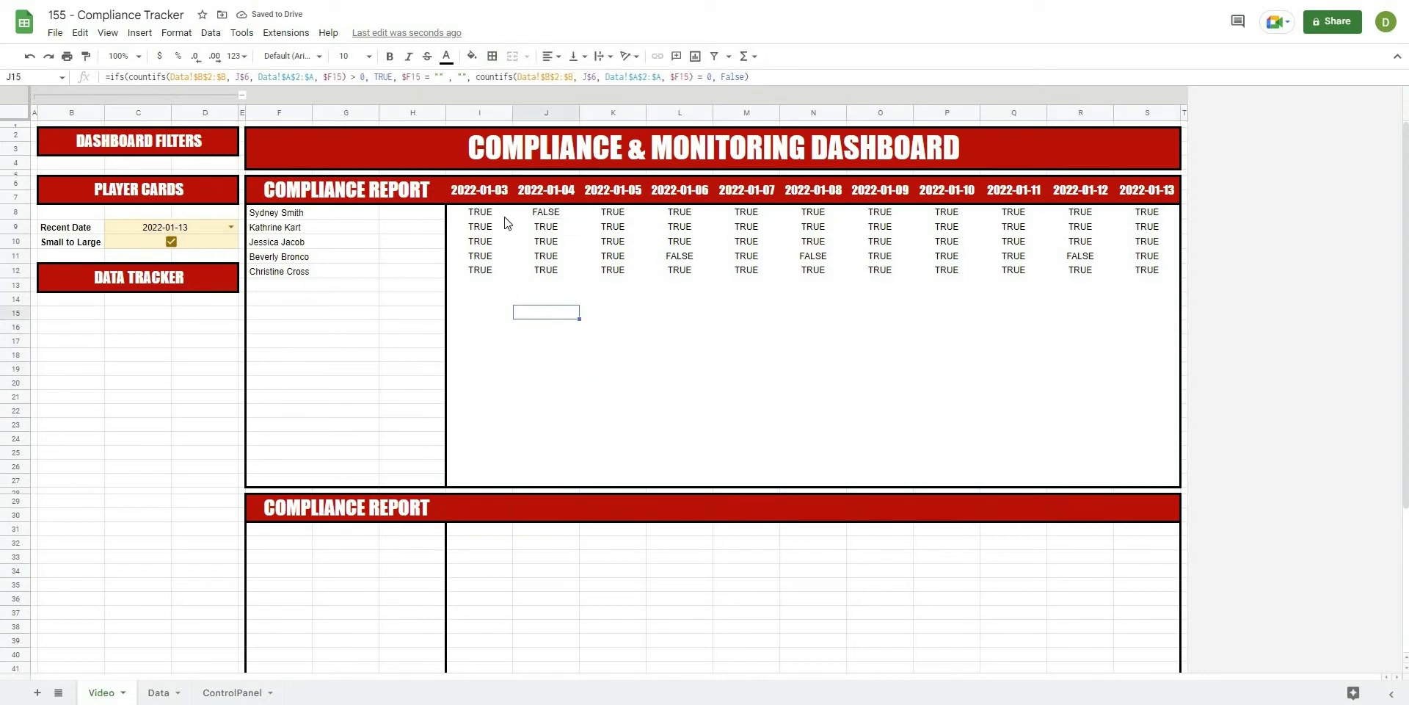
{"action": "left_click", "coordinate": [552, 216]}
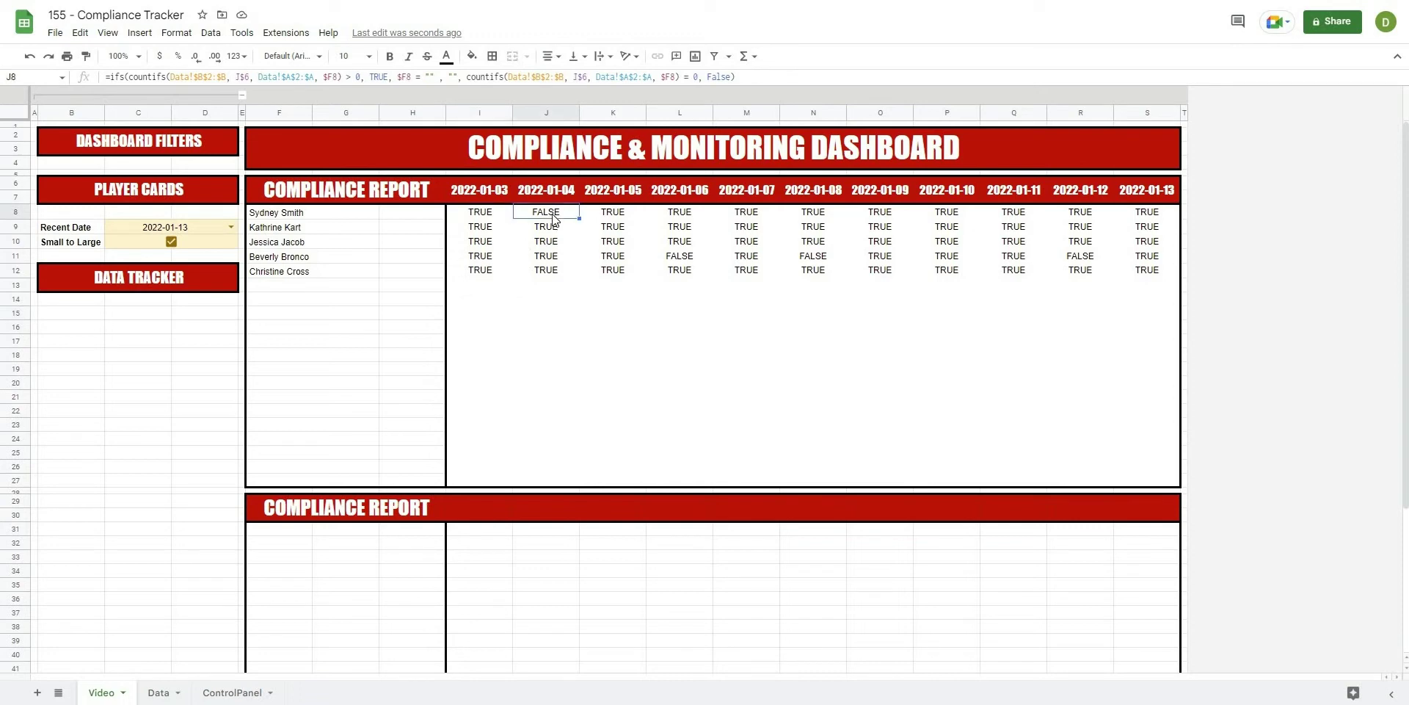
{"action": "left_click", "coordinate": [562, 192]}
{"action": "left_click", "coordinate": [562, 214]}
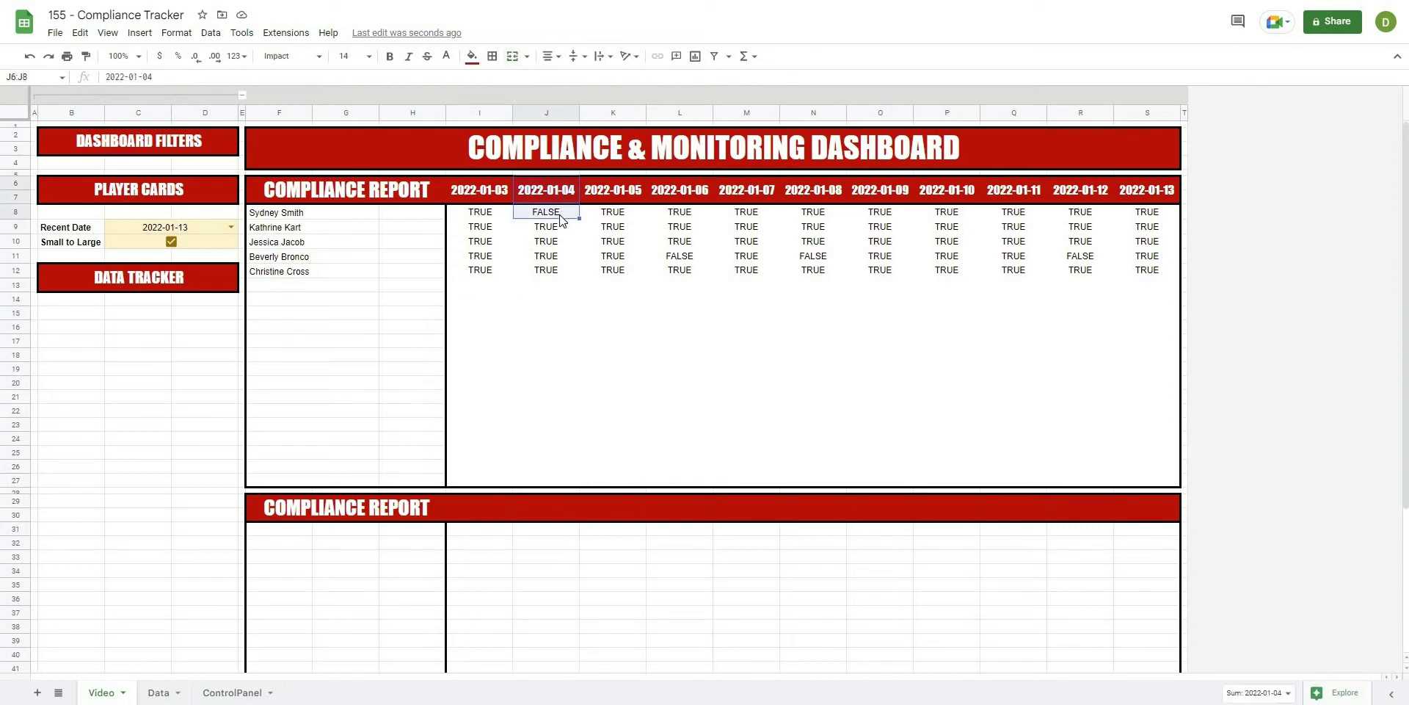
{"action": "left_click", "coordinate": [822, 257]}
{"action": "left_click", "coordinate": [1071, 258]}
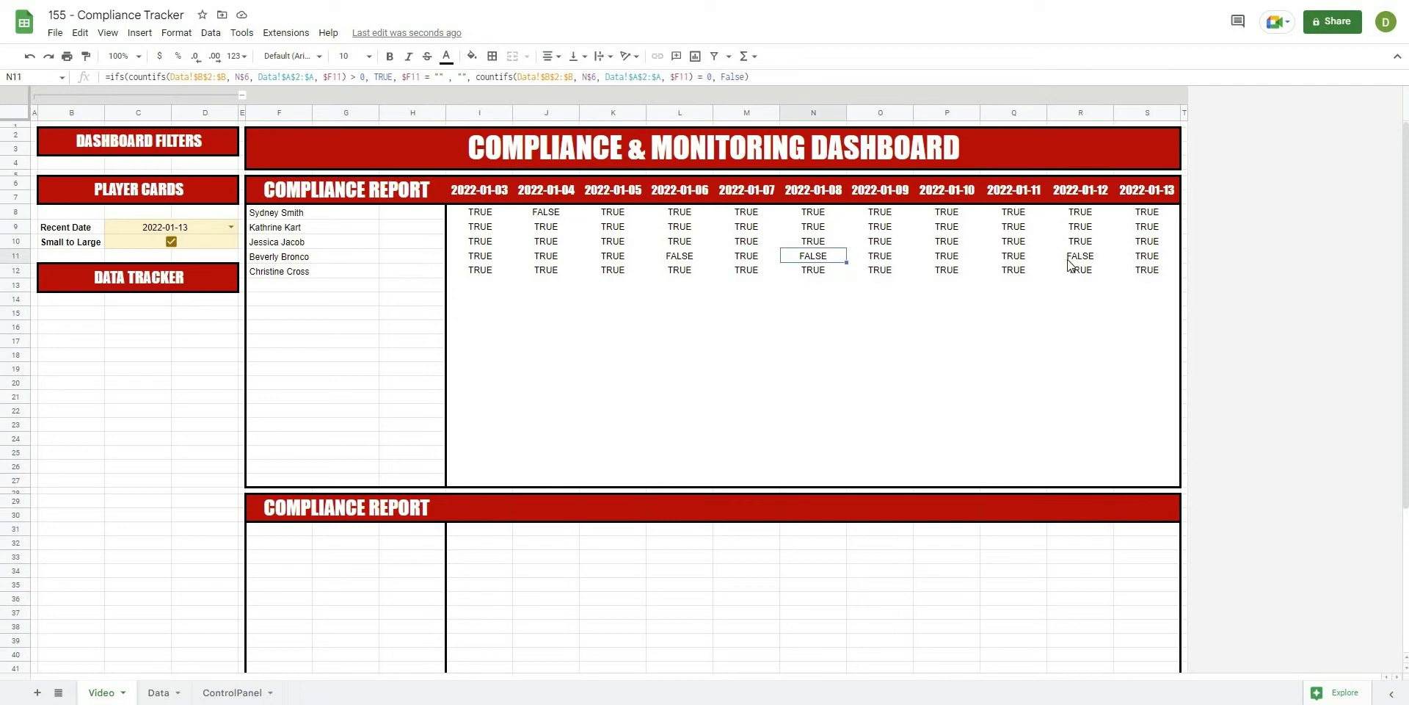
{"action": "left_click", "coordinate": [892, 328]}
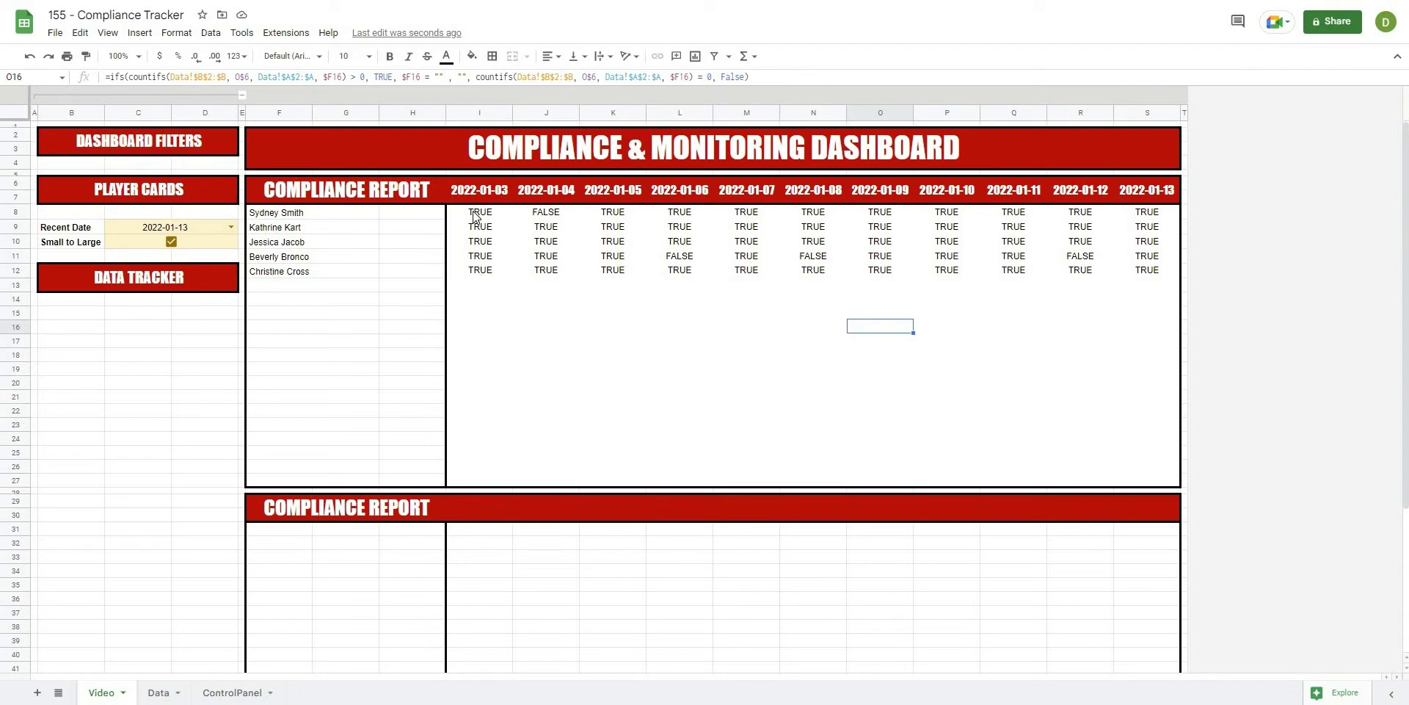
{"action": "left_click_drag", "start_coordinate": [475, 217], "coordinate": [1158, 486]}
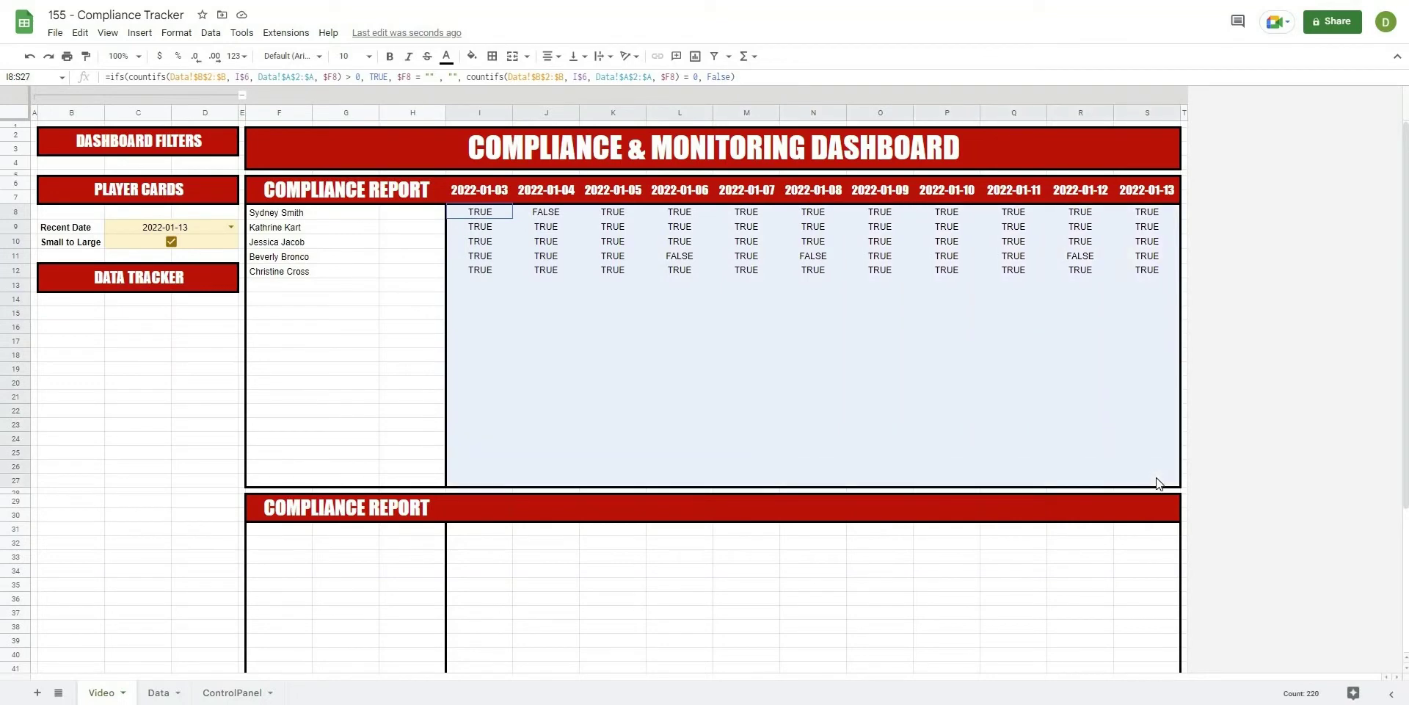
Step: Create a conditional formatting rule on the grid with custom formula =I8
{"action": "left_click", "coordinate": [176, 33]}
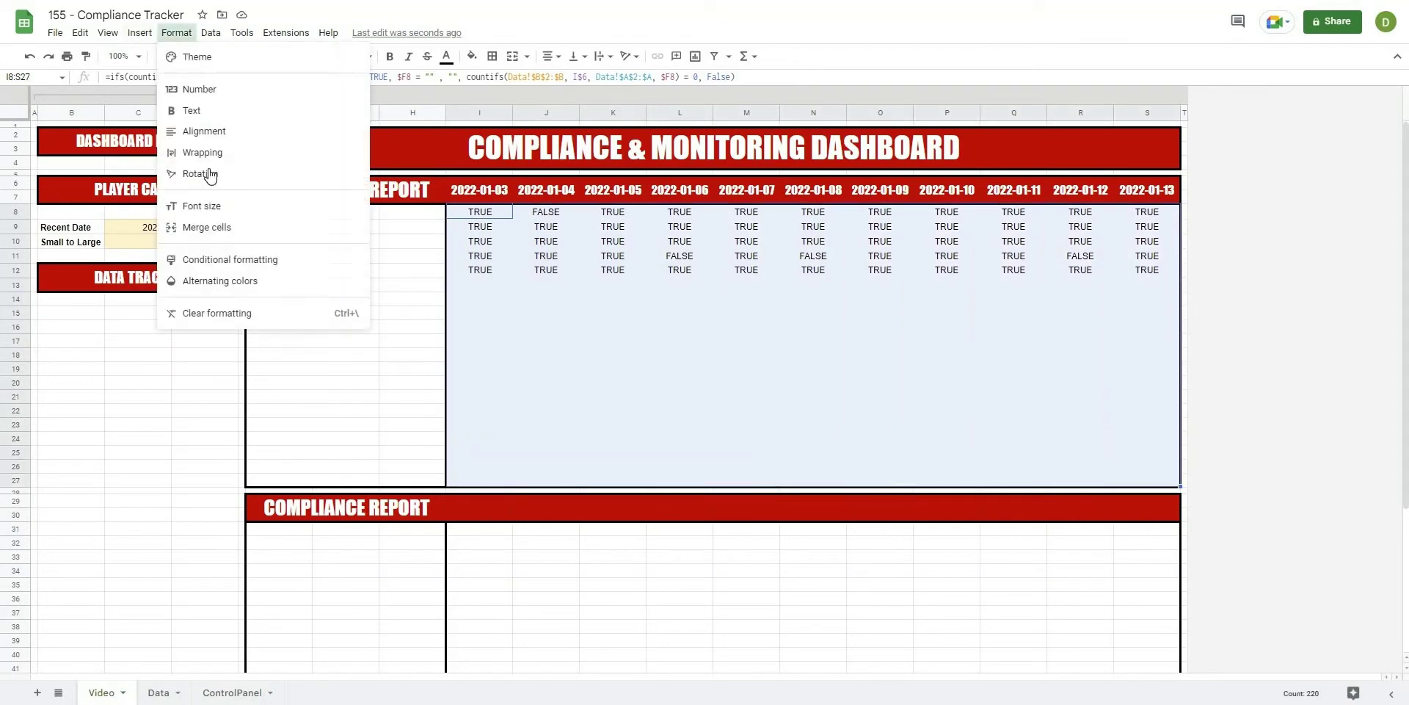
{"action": "left_click", "coordinate": [247, 261]}
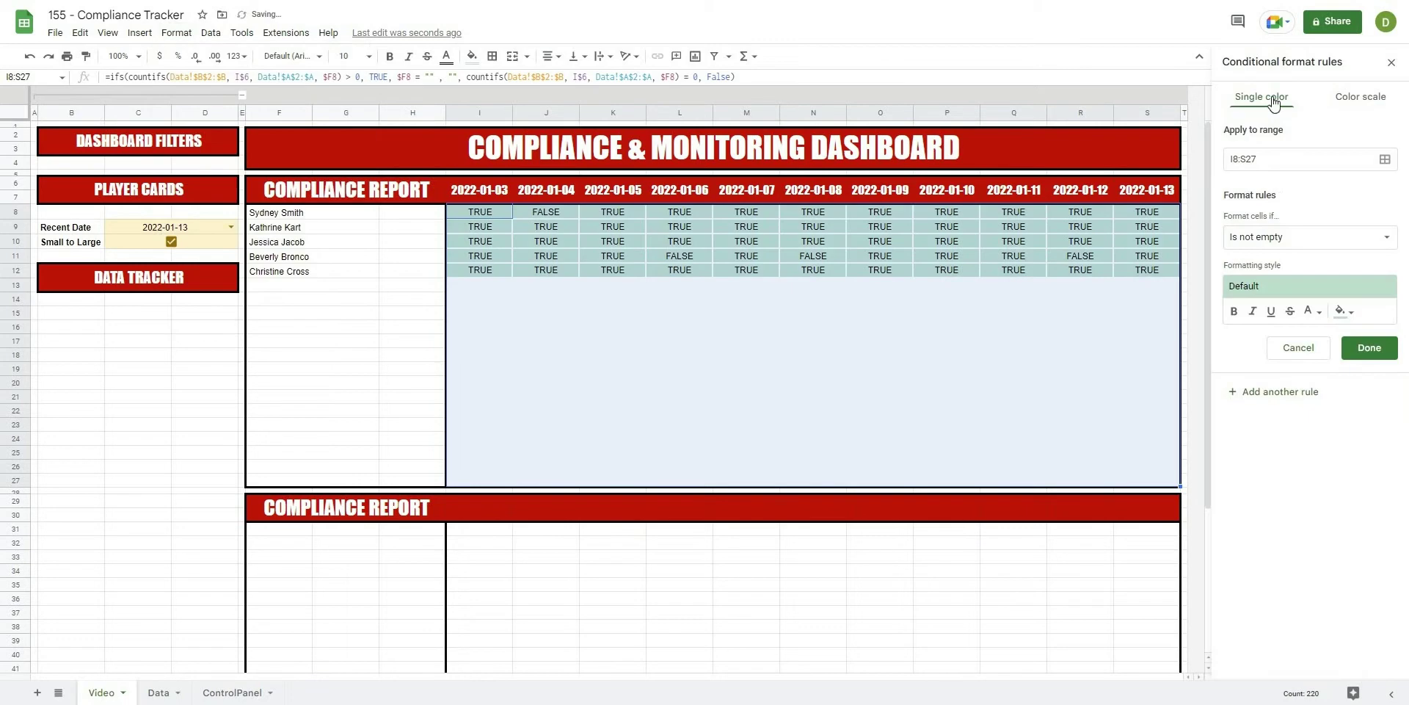
{"action": "left_click", "coordinate": [1263, 240]}
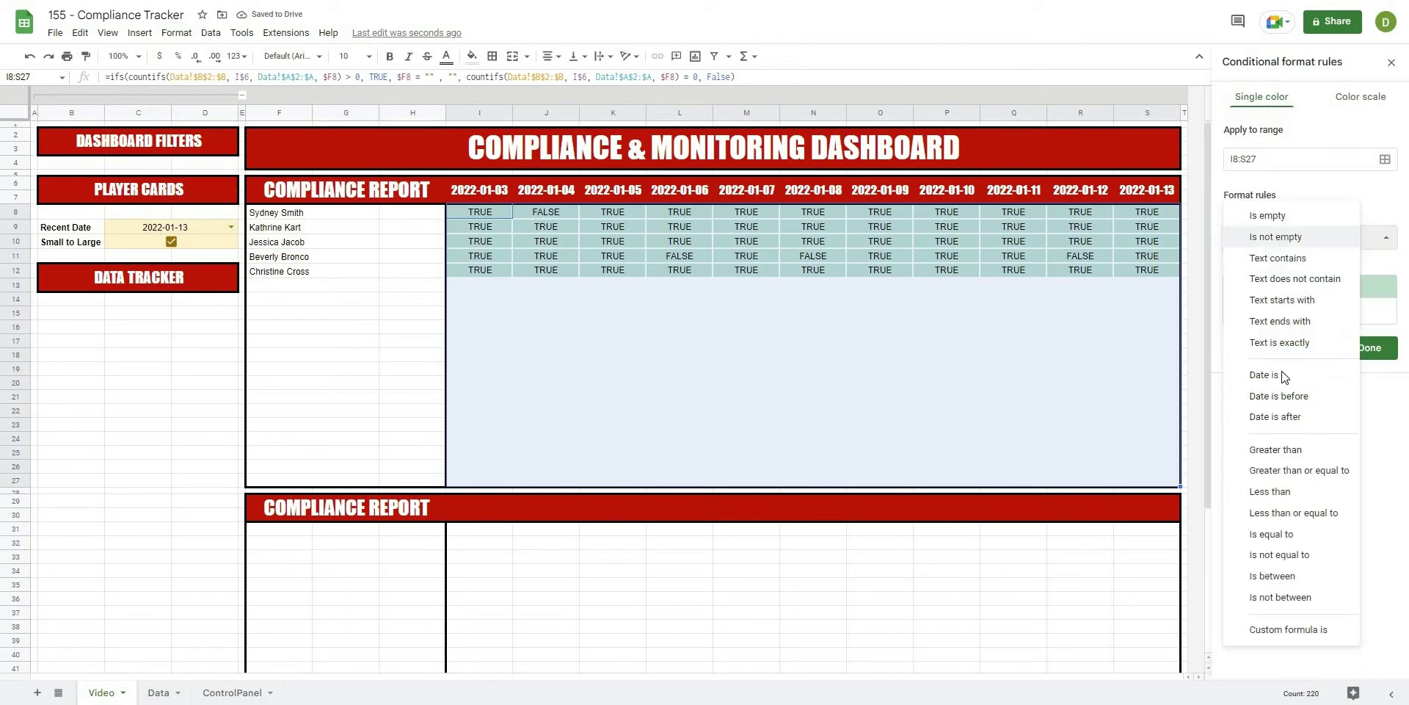
{"action": "left_click", "coordinate": [1256, 630]}
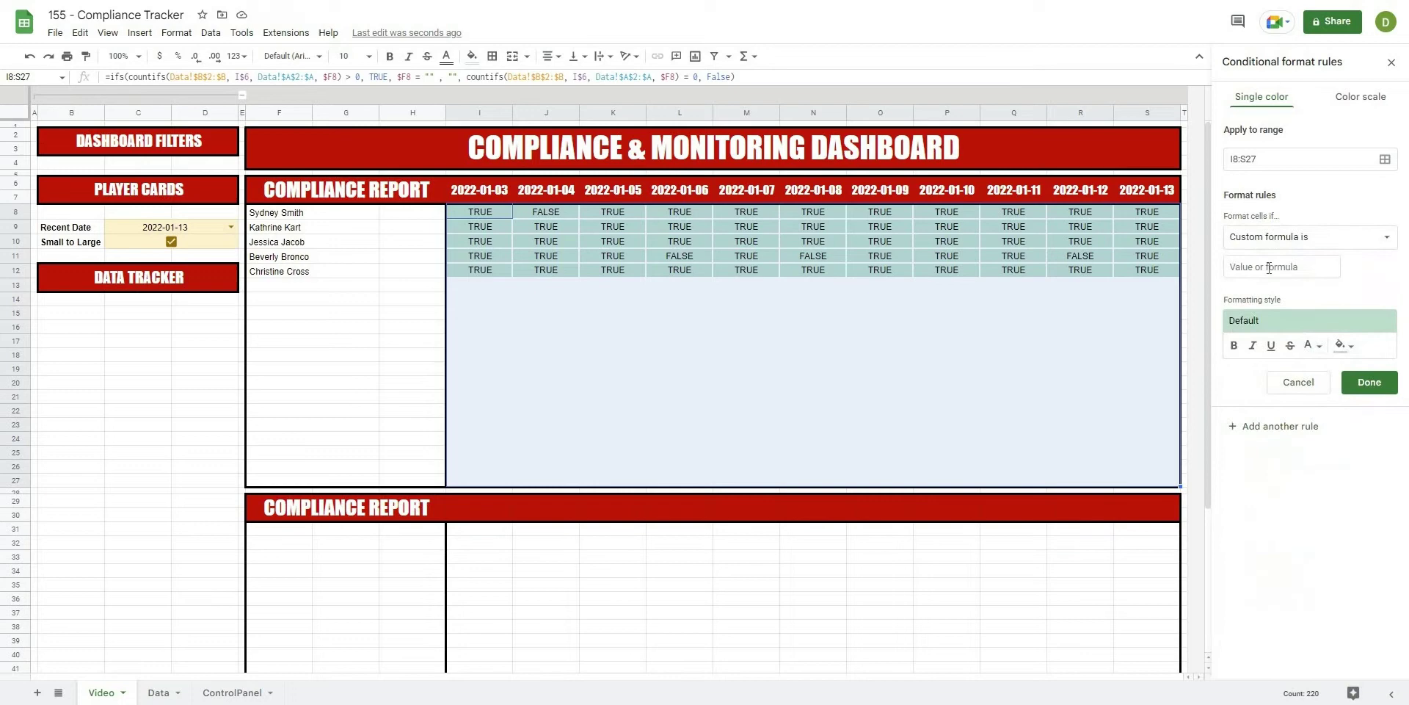
{"action": "left_click", "coordinate": [1269, 268]}
{"action": "type", "text": "="}
{"action": "type", "text": "I8"}
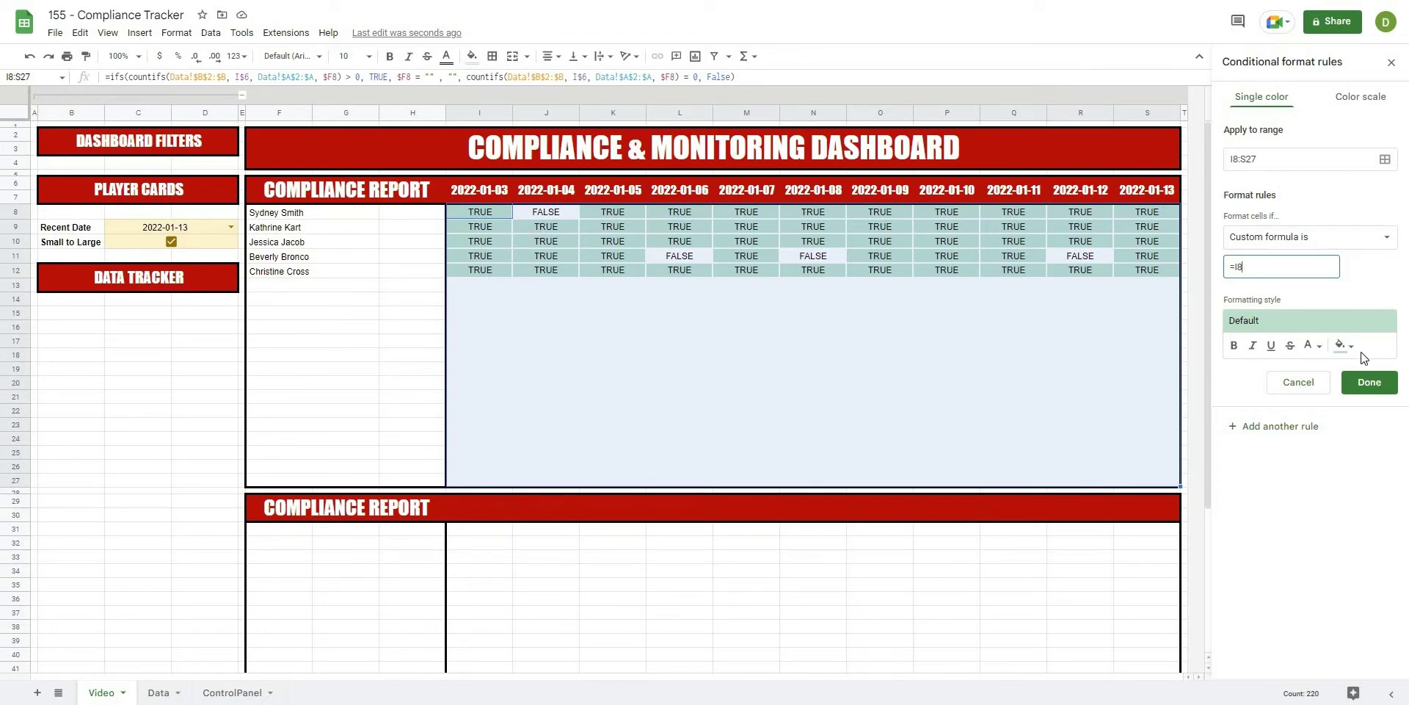
Step: Set the rule's text colour to match the green fill and save it
{"action": "left_click", "coordinate": [1319, 350]}
{"action": "left_click", "coordinate": [1314, 345]}
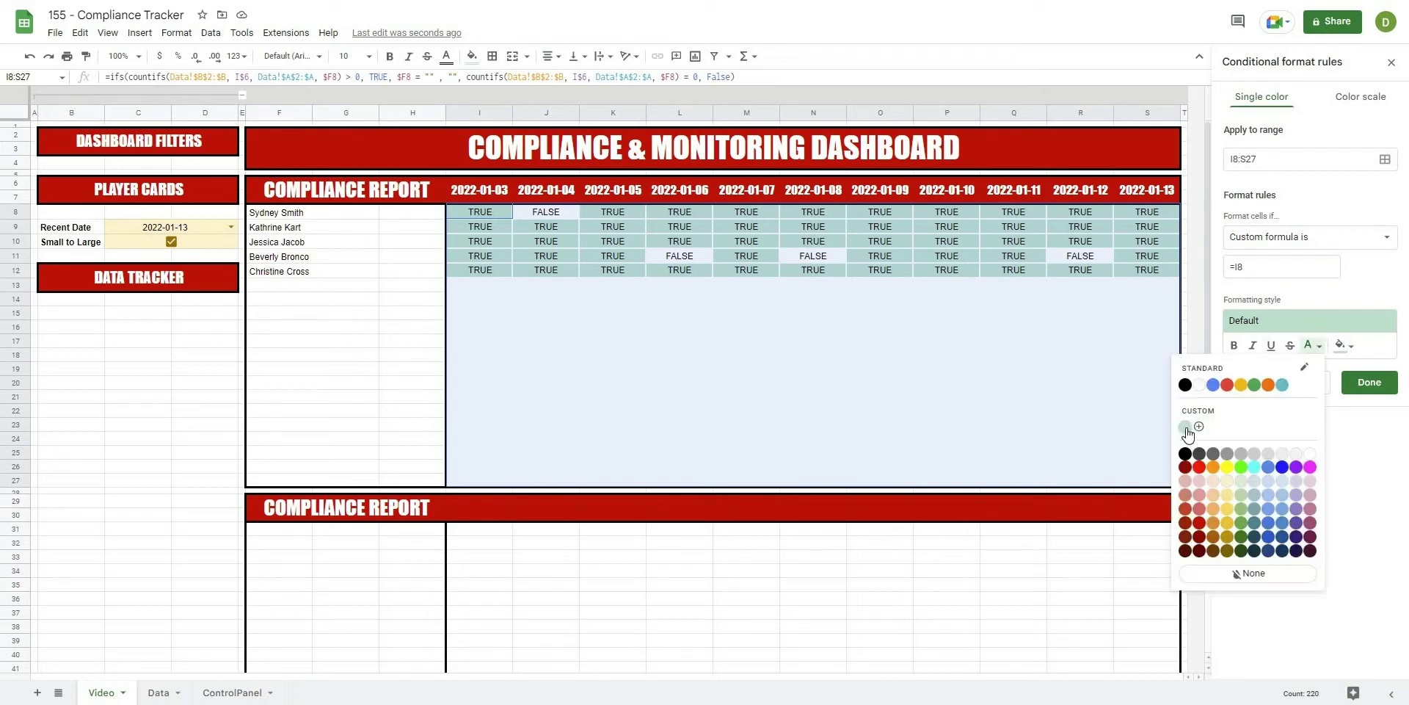
{"action": "left_click", "coordinate": [1187, 431]}
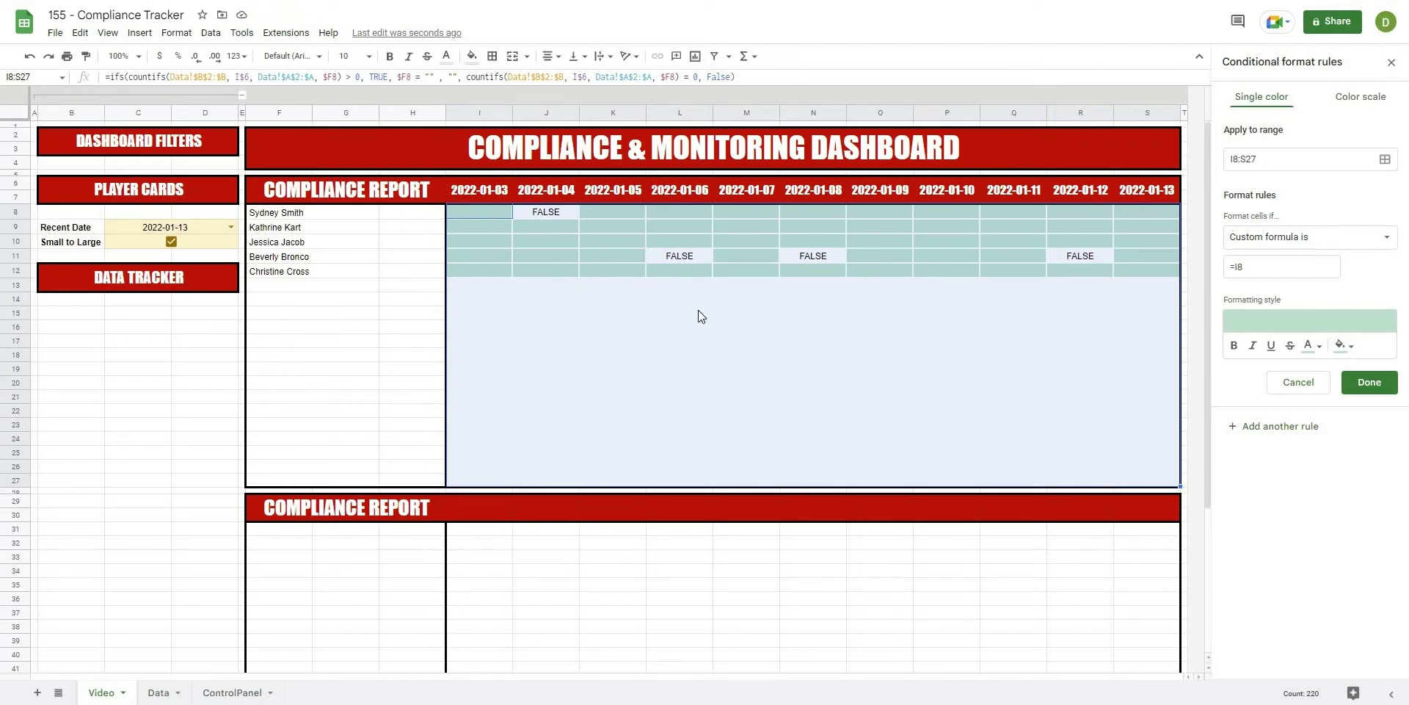
{"action": "left_click", "coordinate": [1370, 382]}
{"action": "left_click", "coordinate": [546, 326]}
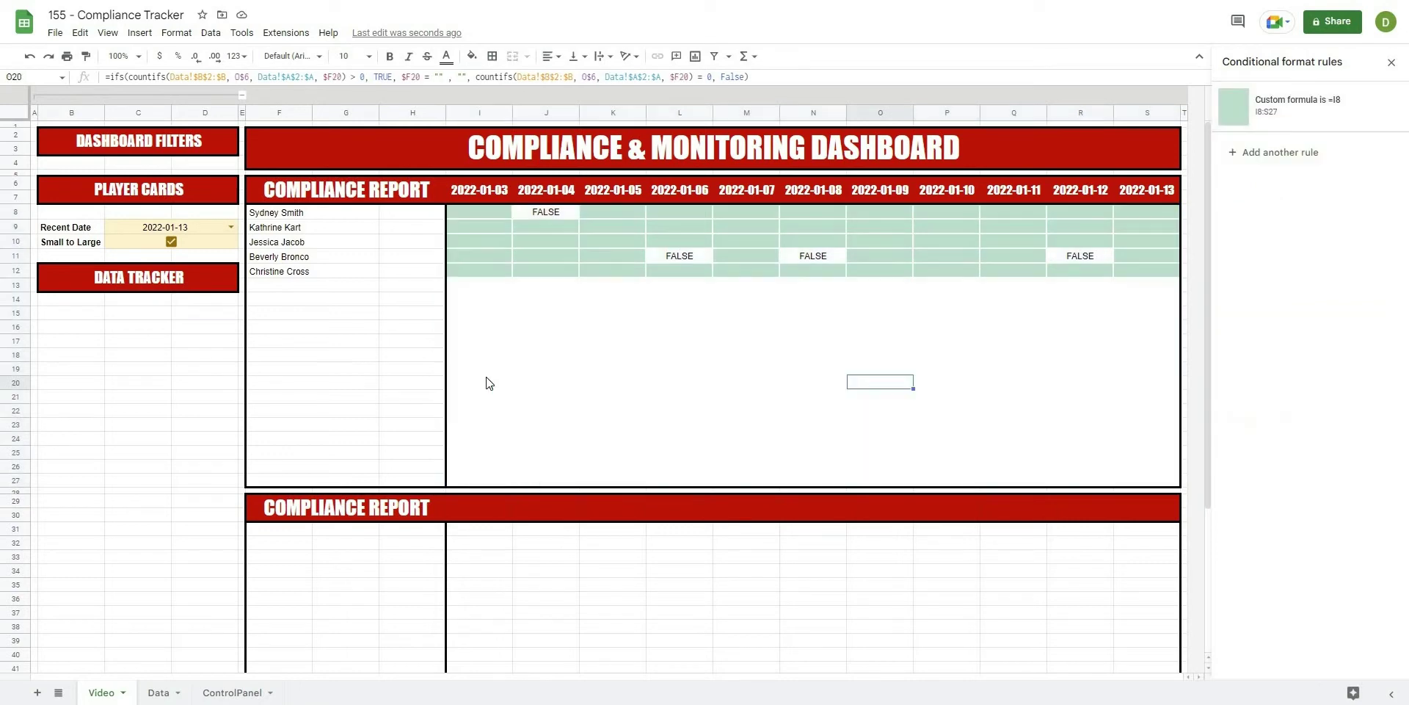
Step: Add a second custom-formula rule =I8=False on I8:S27
{"action": "key", "text": "Left"}
{"action": "key", "text": "Left"}
{"action": "key", "text": "Up"}
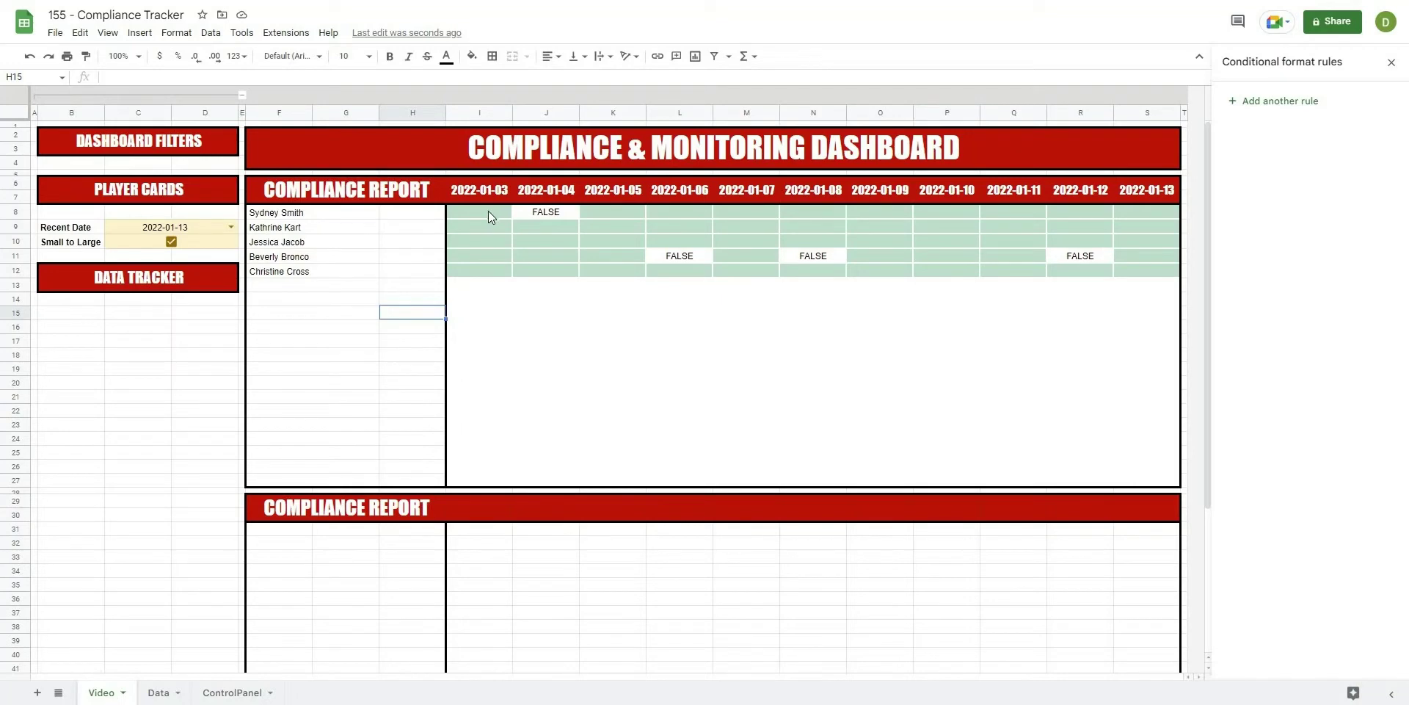
{"action": "left_click_drag", "start_coordinate": [488, 210], "coordinate": [1156, 482]}
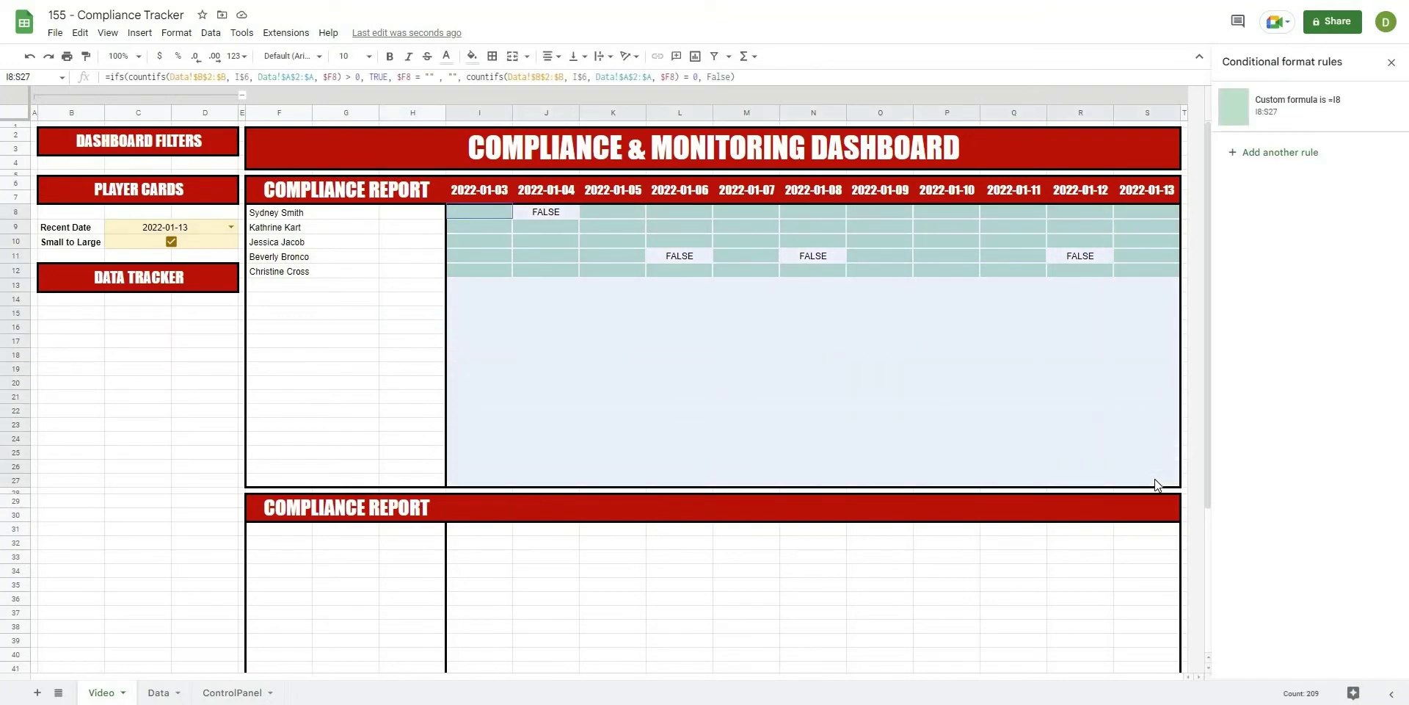
{"action": "left_click", "coordinate": [1264, 154]}
{"action": "left_click", "coordinate": [1277, 240]}
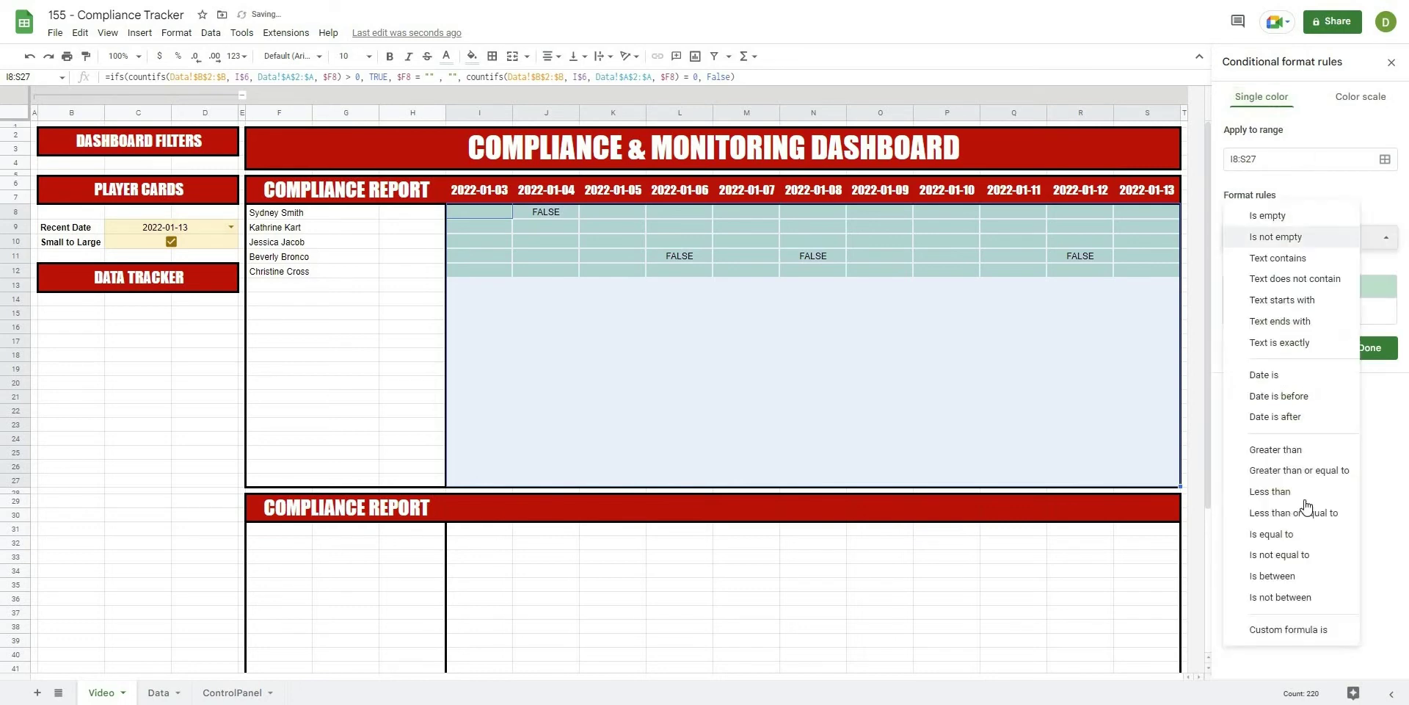
{"action": "left_click", "coordinate": [1288, 629]}
{"action": "left_click", "coordinate": [1276, 269]}
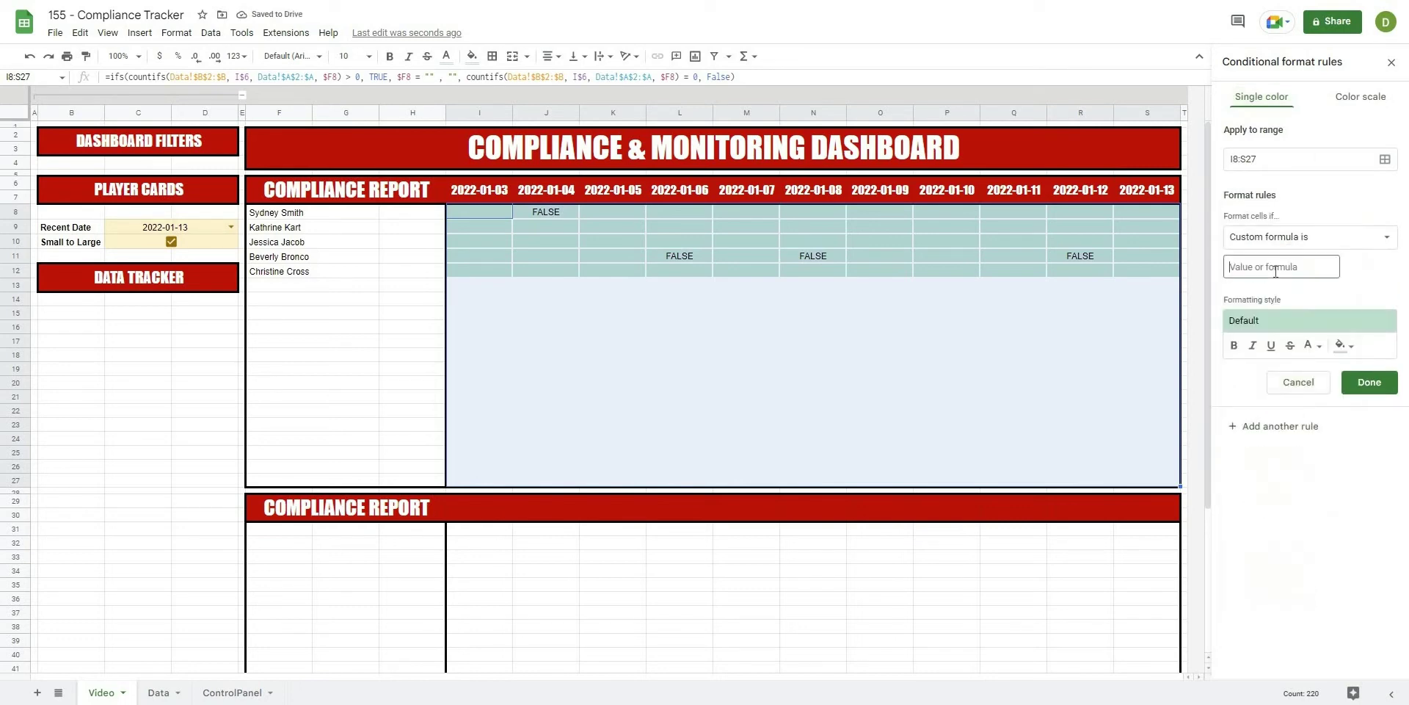
{"action": "type", "text": "="}
{"action": "type", "text": "I8"}
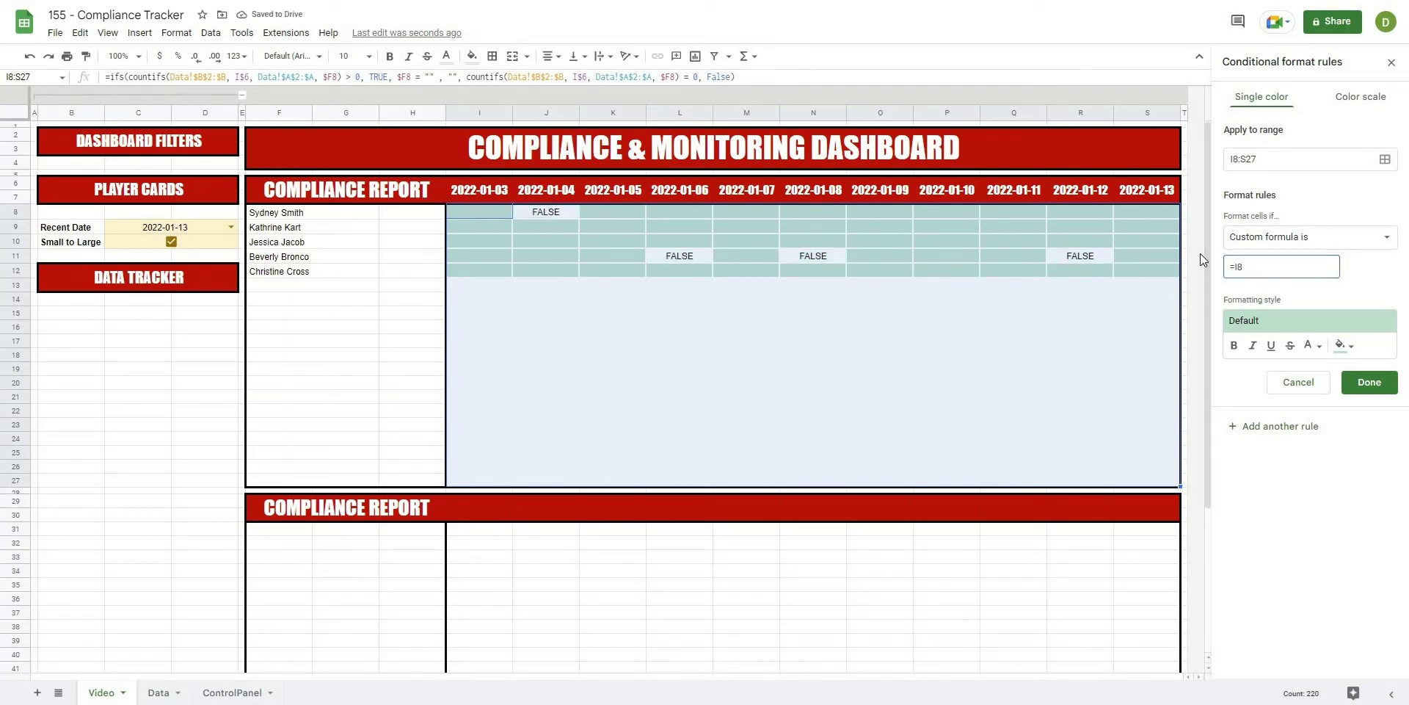
{"action": "type", "text": "=Fals"}
{"action": "type", "text": "e"}
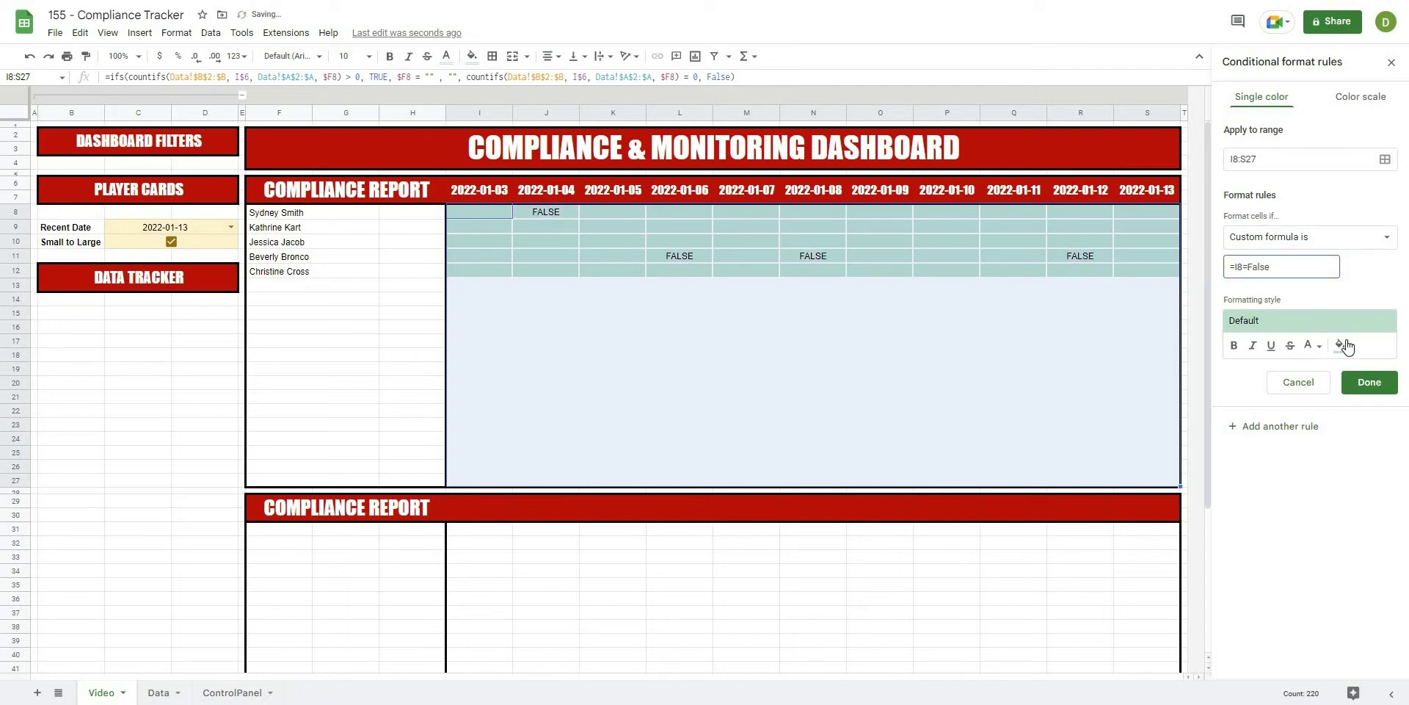
Step: Give FALSE cells a light red fill with matching red text and save the rule
{"action": "left_click", "coordinate": [1343, 345]}
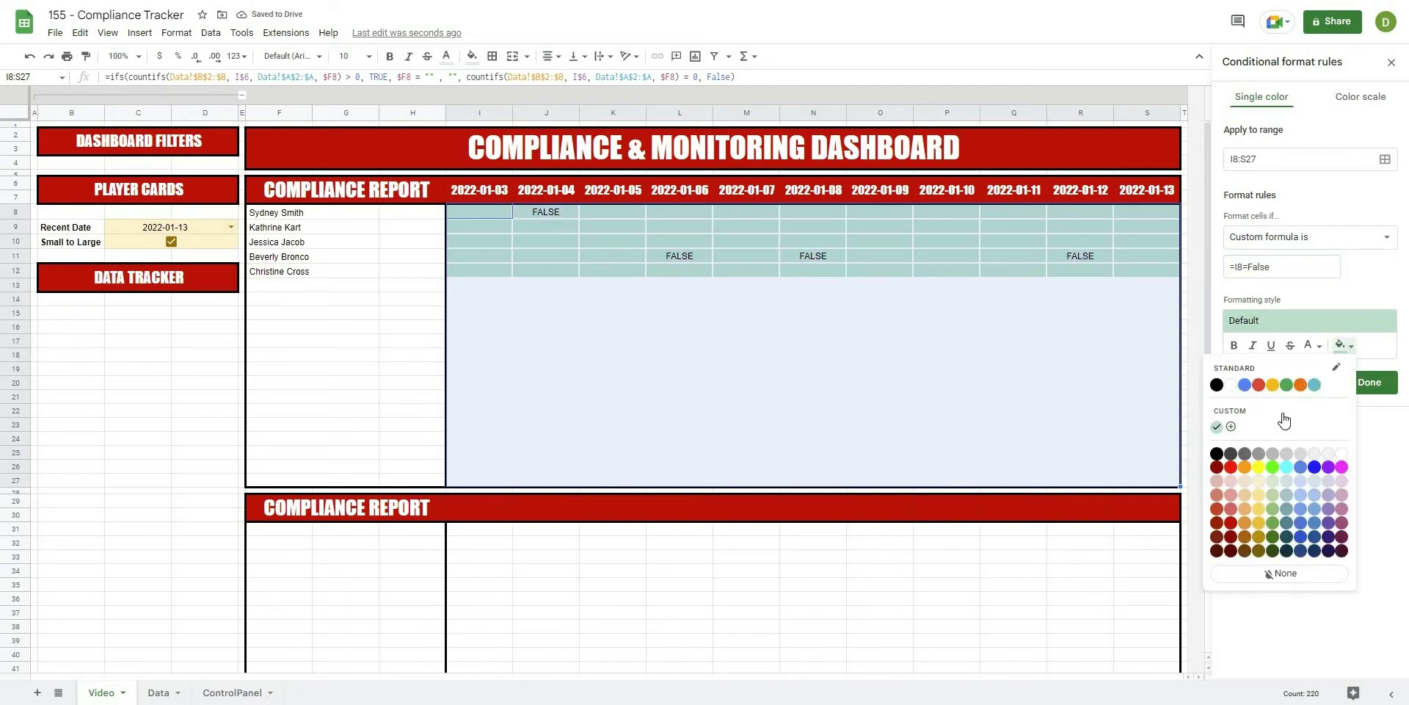
{"action": "left_click", "coordinate": [1231, 481]}
{"action": "left_click", "coordinate": [1306, 351]}
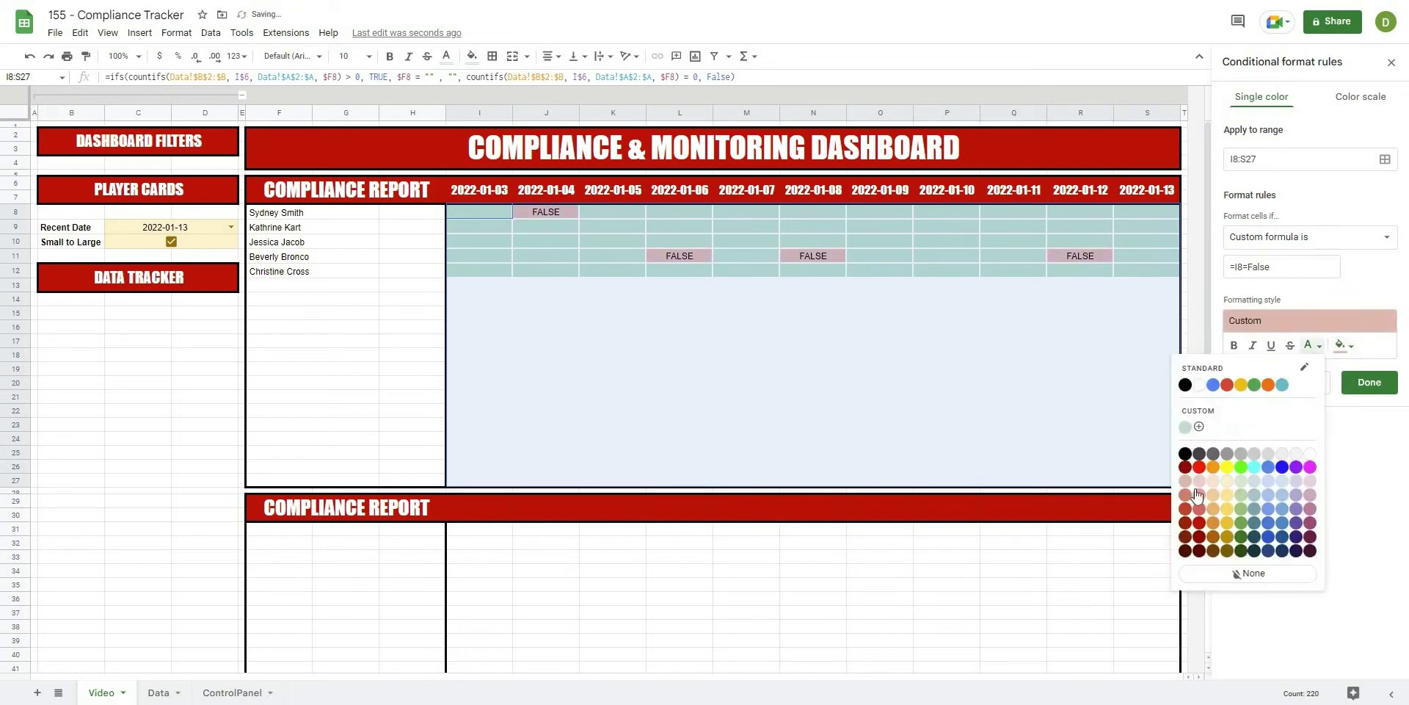
{"action": "left_click", "coordinate": [1185, 480]}
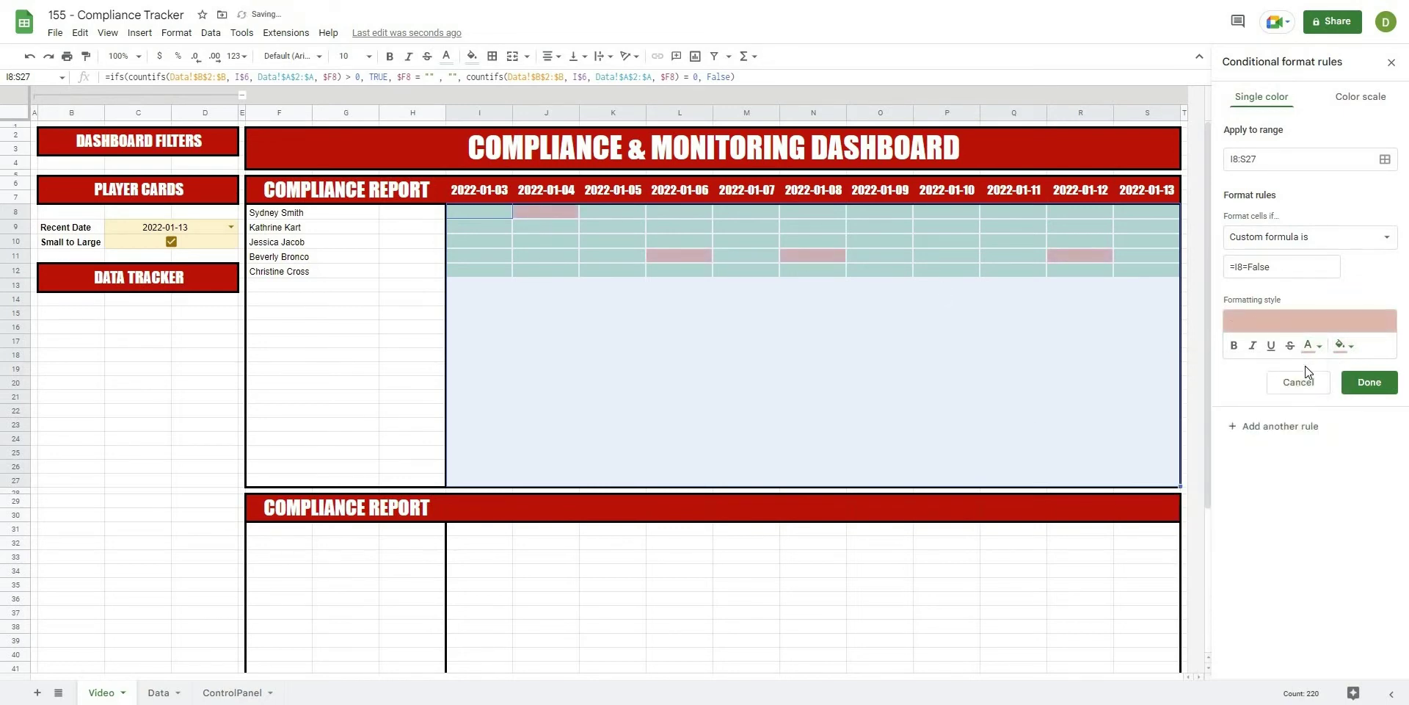
{"action": "left_click", "coordinate": [1358, 383]}
{"action": "left_click", "coordinate": [1391, 62]}
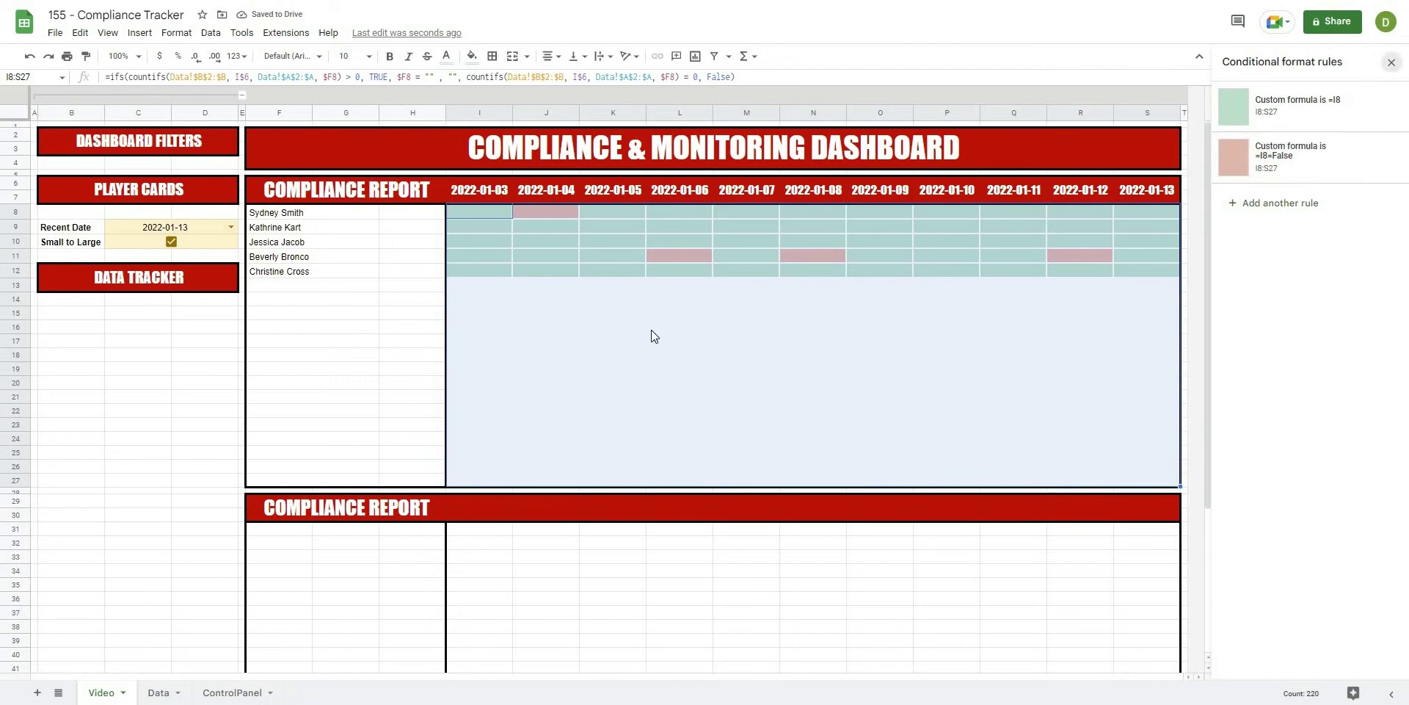
{"action": "left_click", "coordinate": [650, 420]}
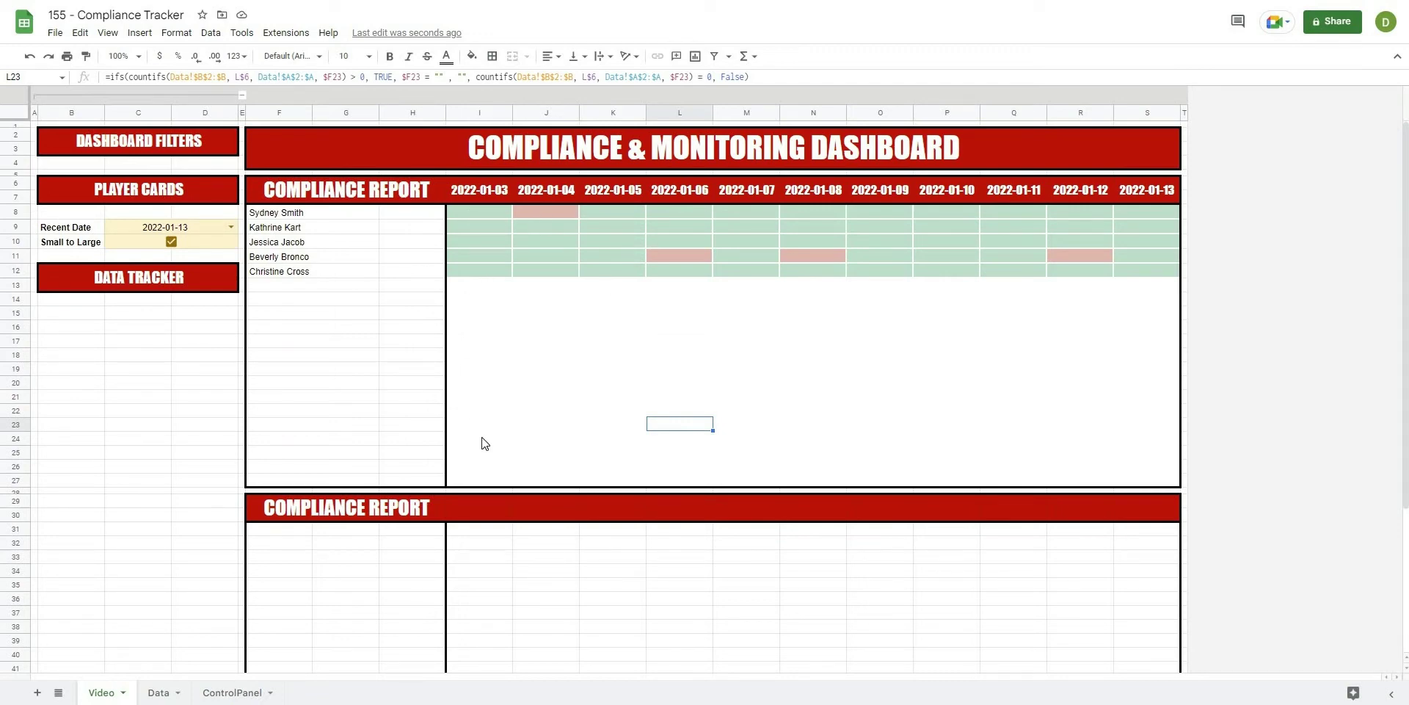
{"action": "left_click", "coordinate": [371, 424]}
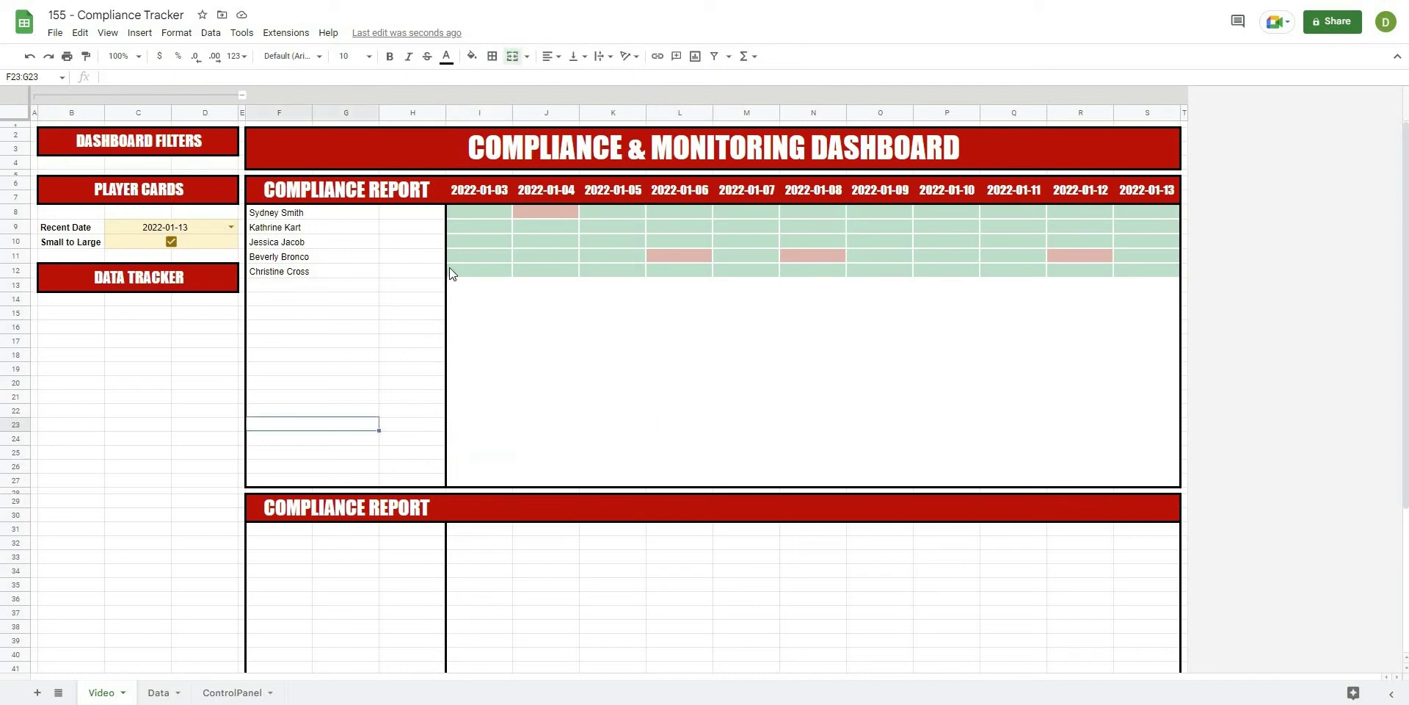
{"action": "left_click", "coordinate": [411, 220]}
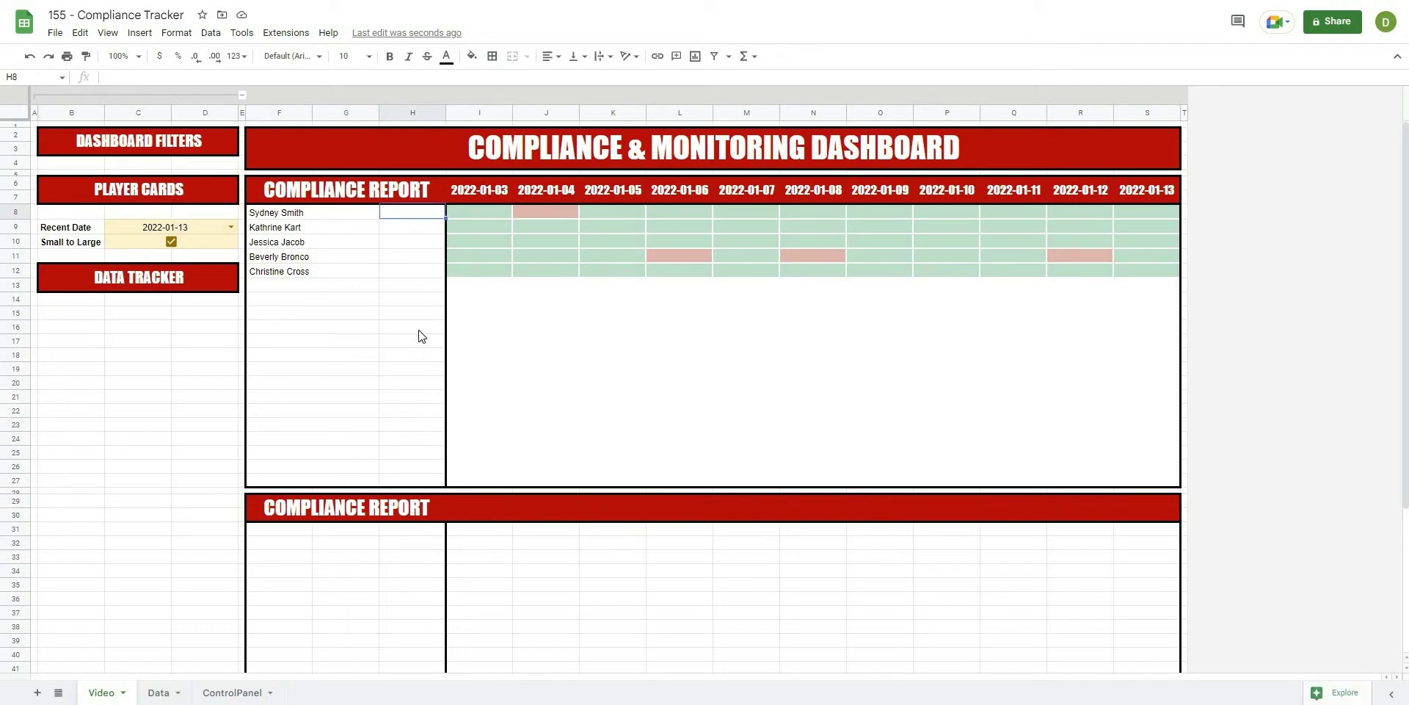
{"action": "left_click", "coordinate": [420, 328]}
{"action": "left_click", "coordinate": [420, 216]}
{"action": "left_click_drag", "start_coordinate": [422, 285], "coordinate": [424, 298]}
{"action": "left_click", "coordinate": [400, 214]}
Step: Begin H8 with =if(countif(I8:S8, or(TRUE,FALSE)) = 0, "" to handle blank rows
{"action": "type", "text": "=if"}
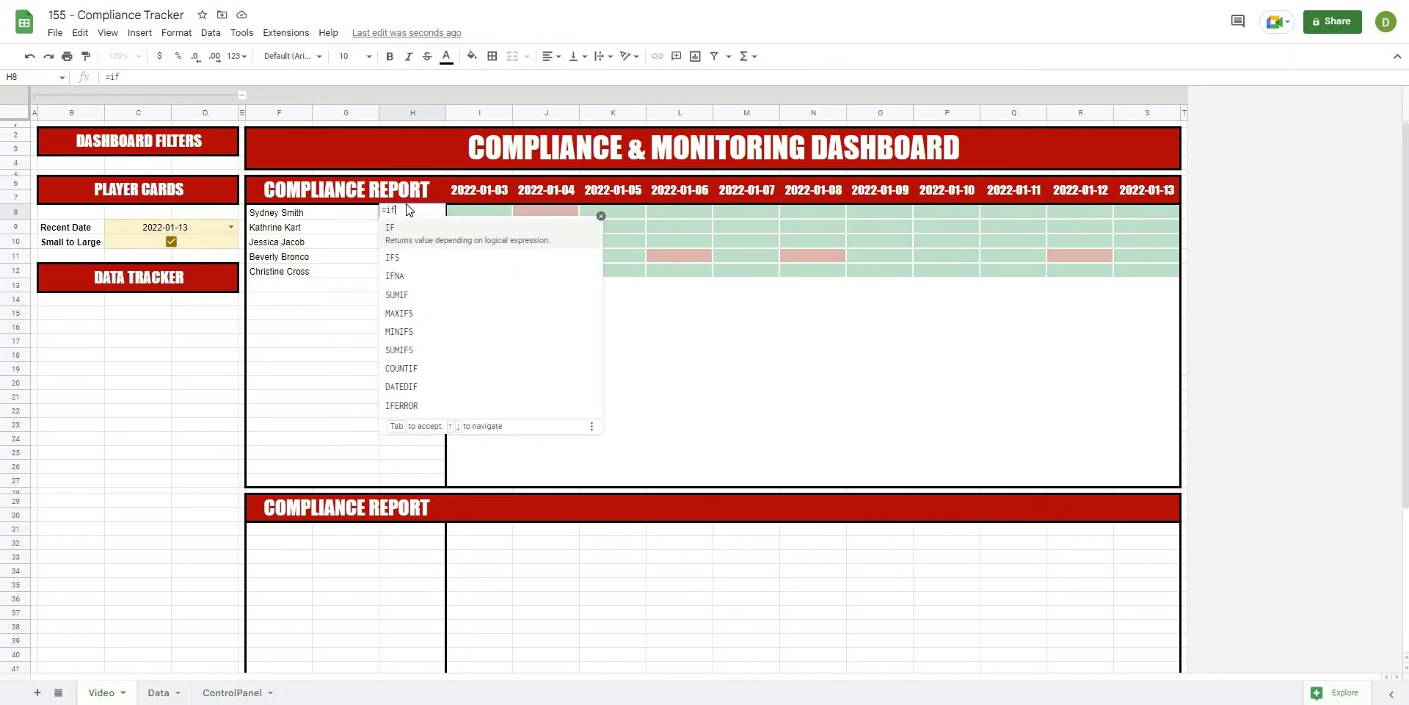
{"action": "type", "text": "(count"}
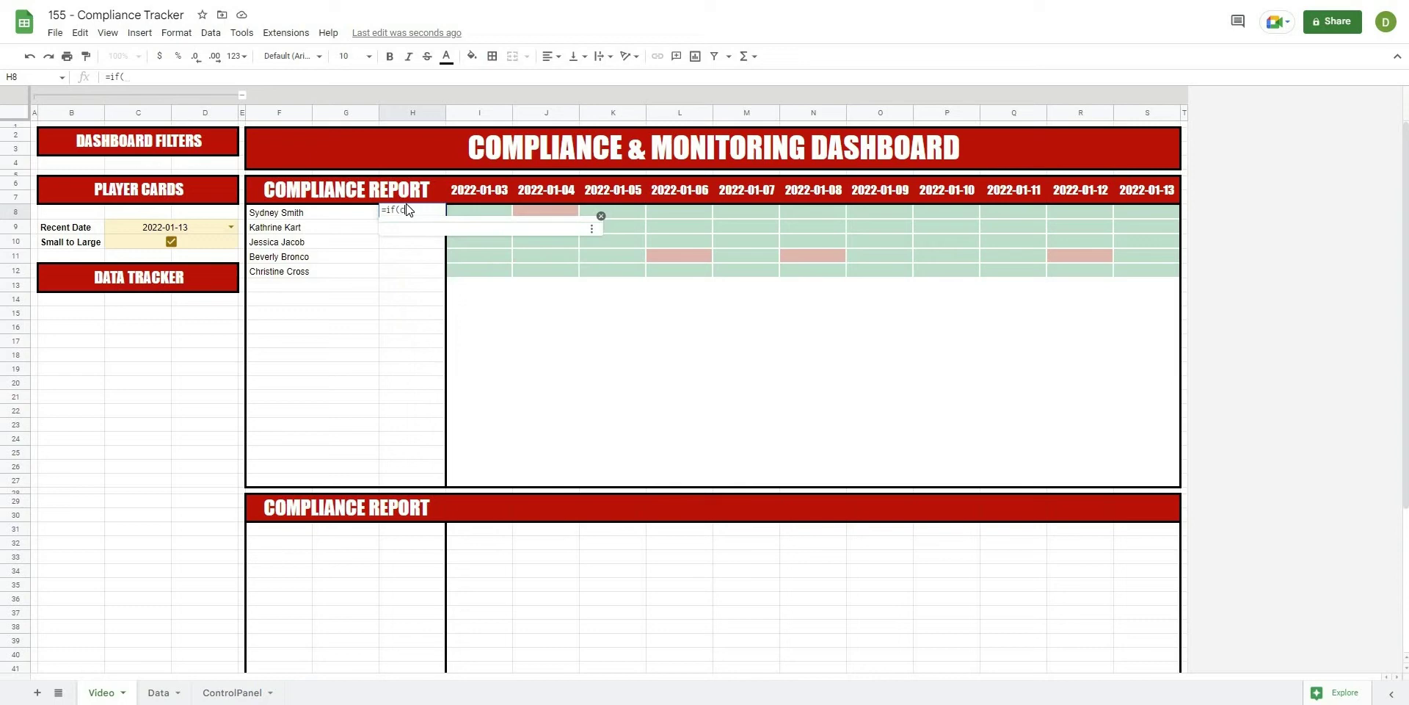
{"action": "type", "text": "if("}
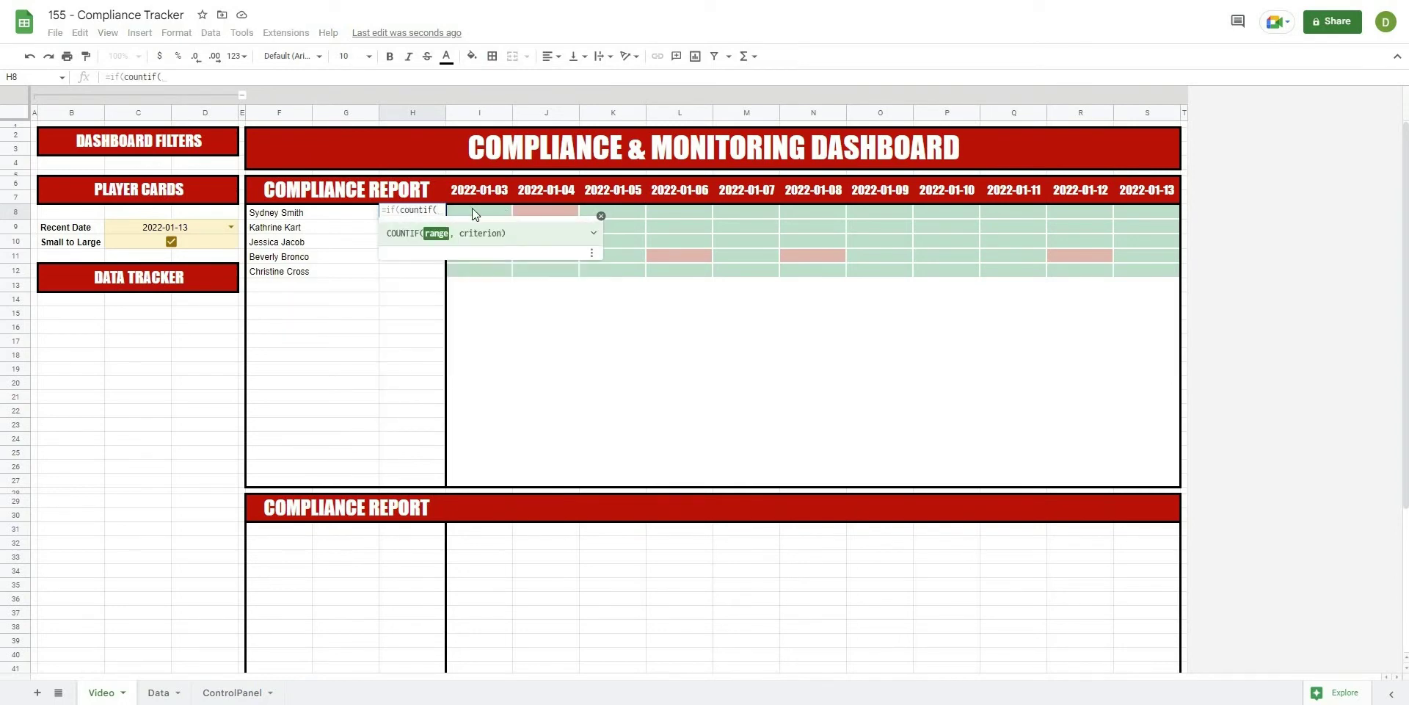
{"action": "left_click_drag", "start_coordinate": [466, 212], "coordinate": [843, 192]}
{"action": "left_click_drag", "start_coordinate": [1100, 177], "coordinate": [1152, 208]}
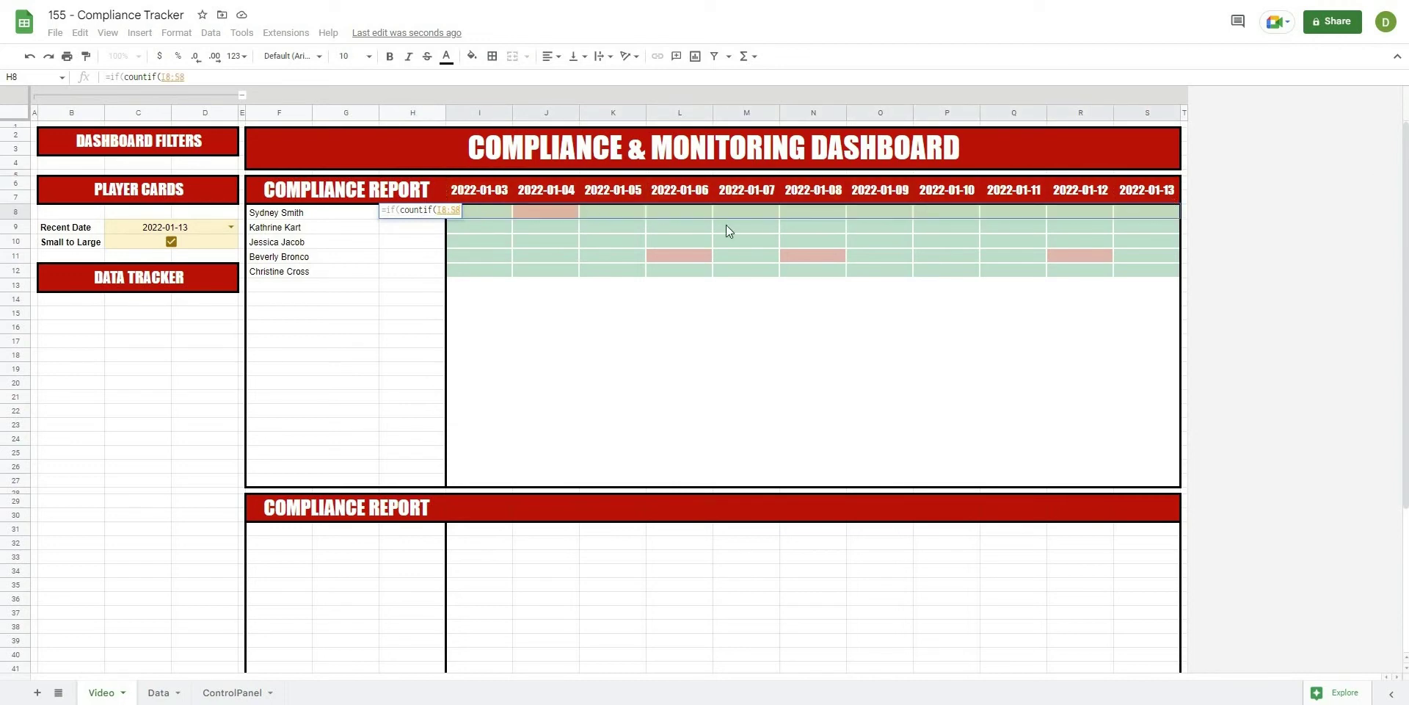
{"action": "type", "text": ", or"}
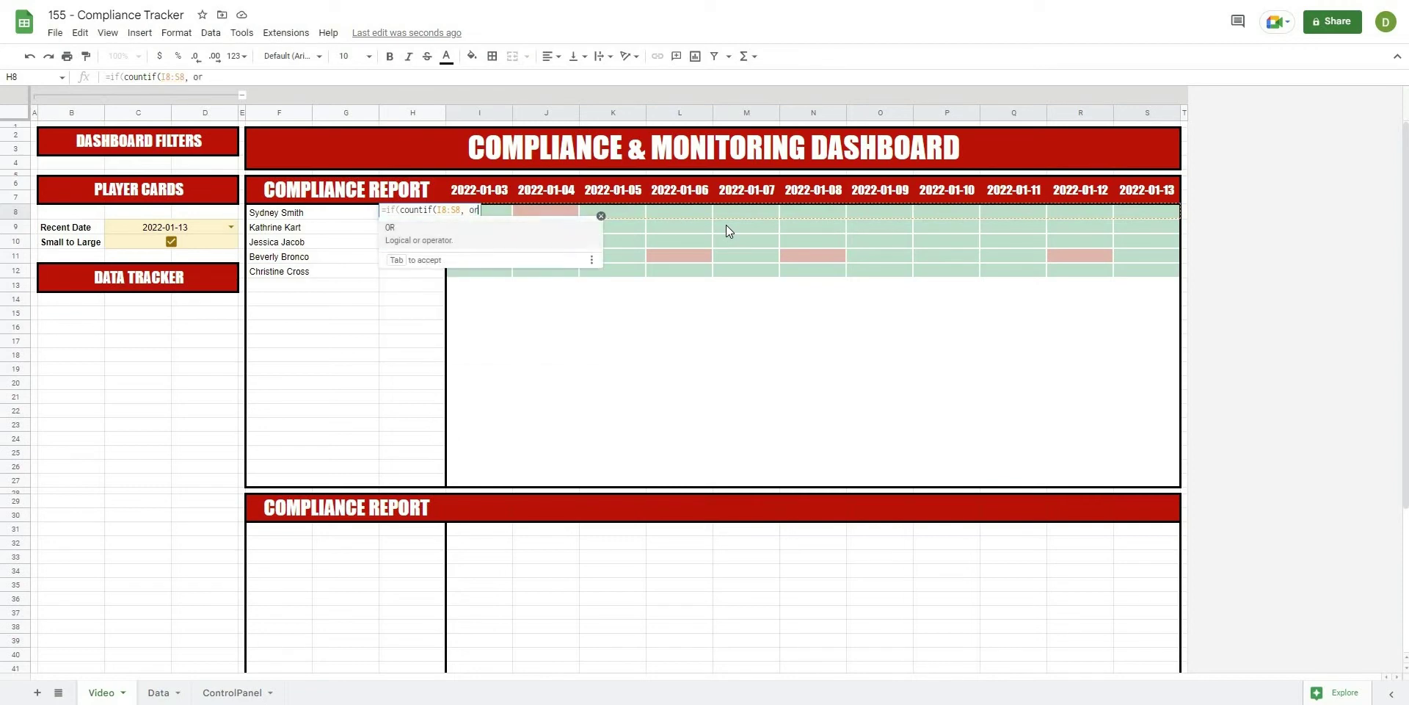
{"action": "type", "text": "("}
{"action": "type", "text": "TRUE"}
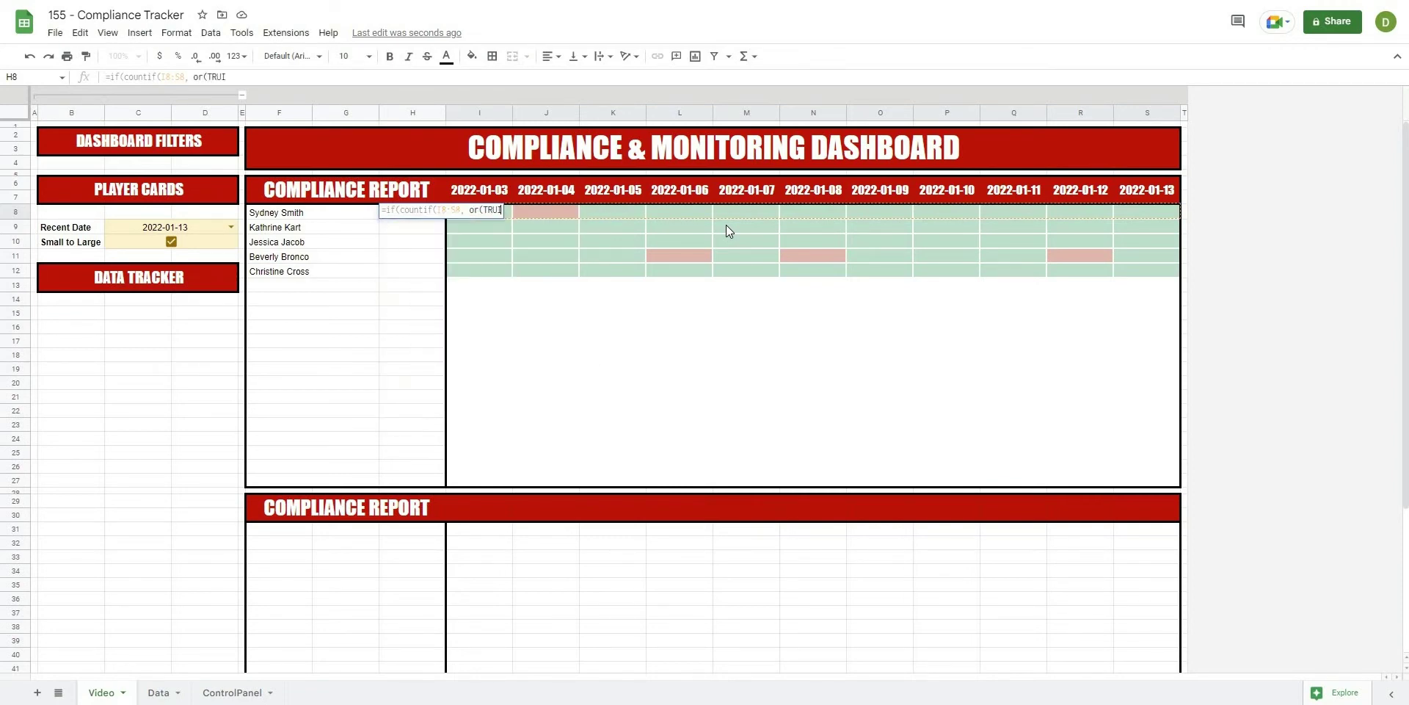
{"action": "type", "text": ",FALSE"}
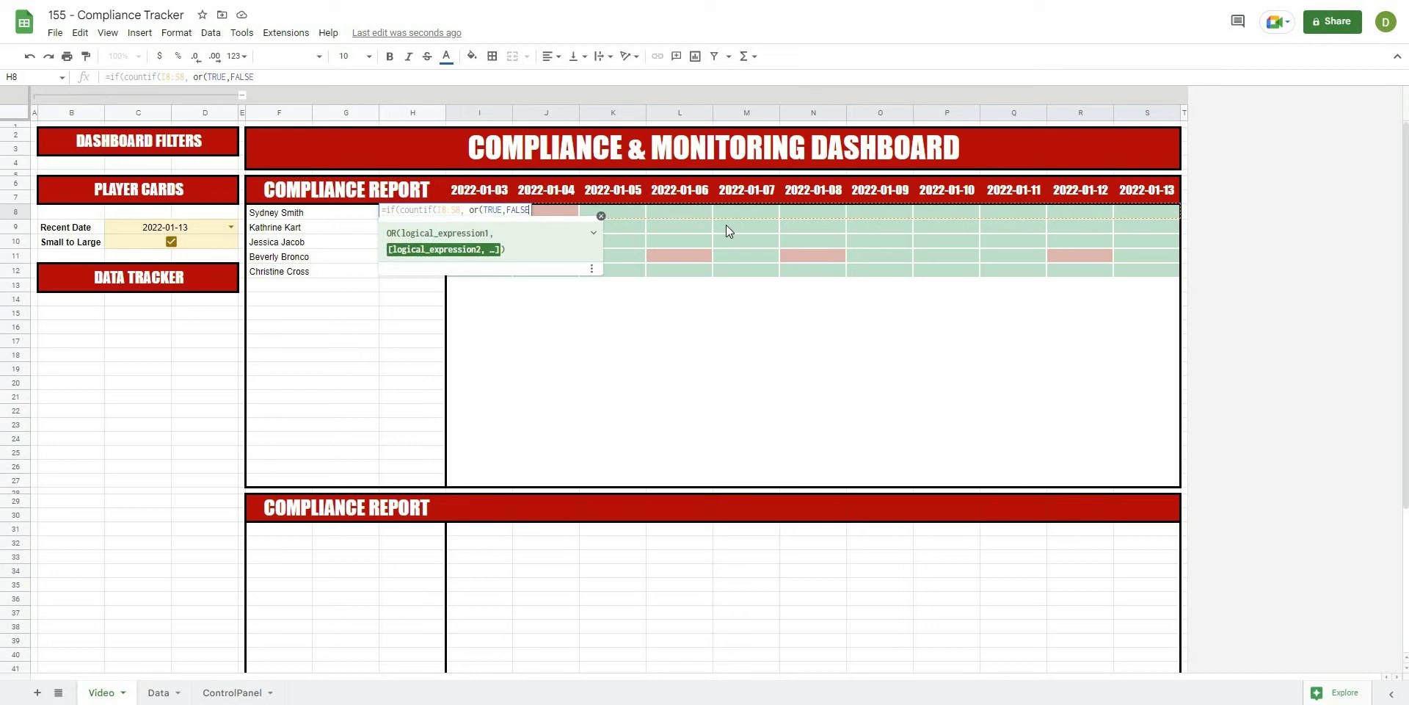
{"action": "type", "text": ")"}
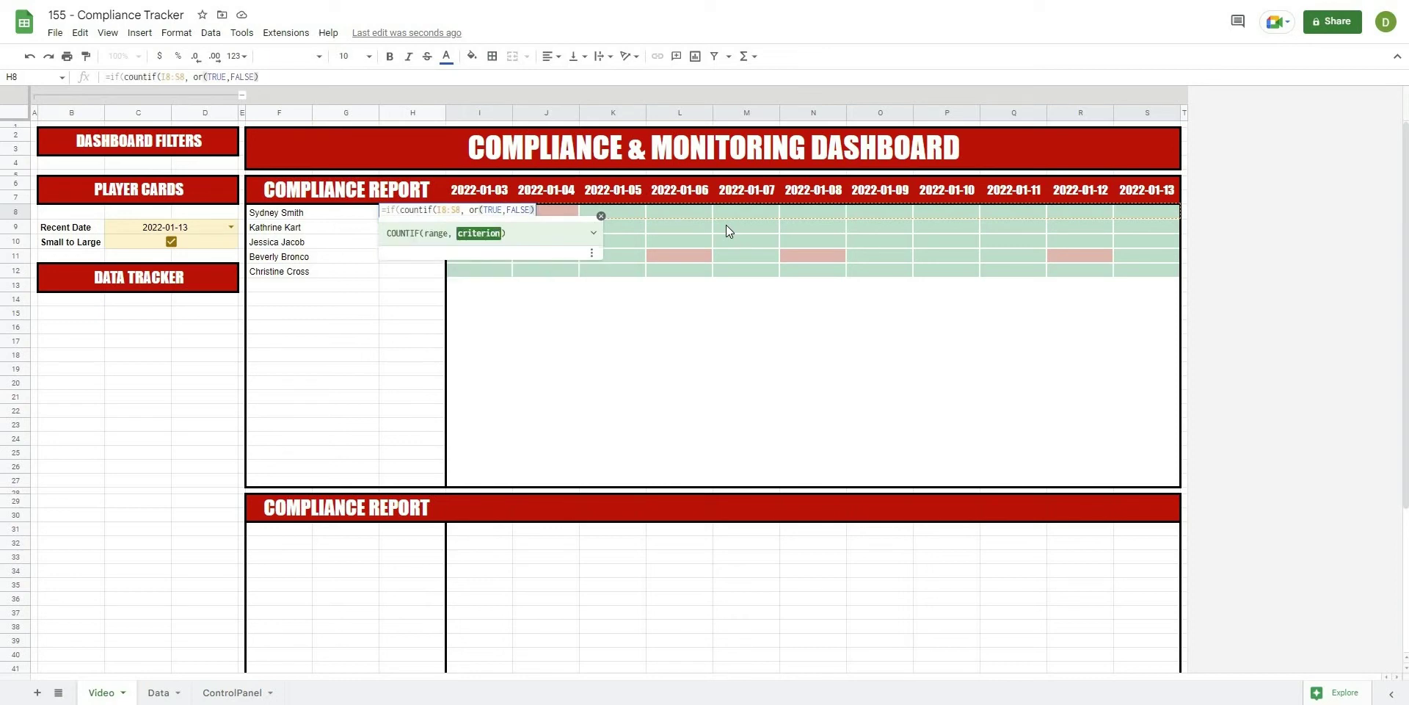
{"action": "type", "text": ") = "}
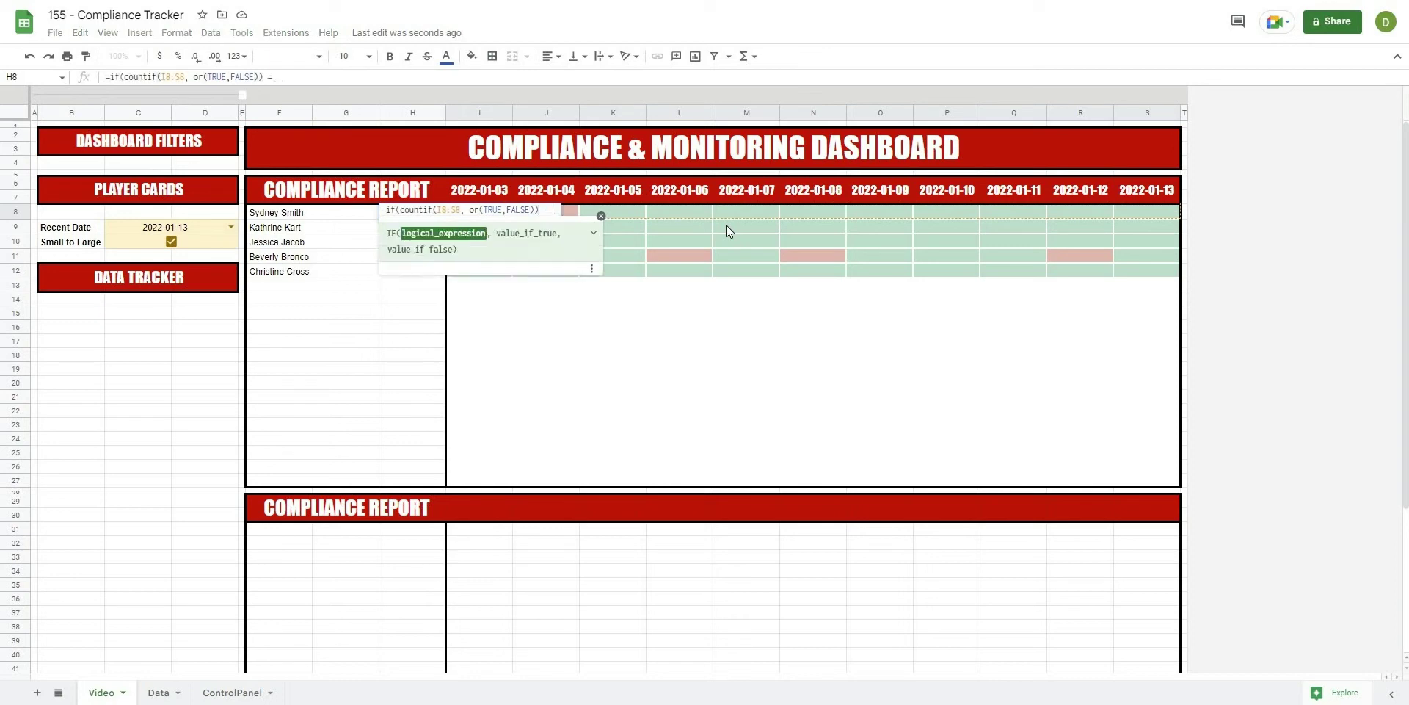
{"action": "type", "text": "0, "}
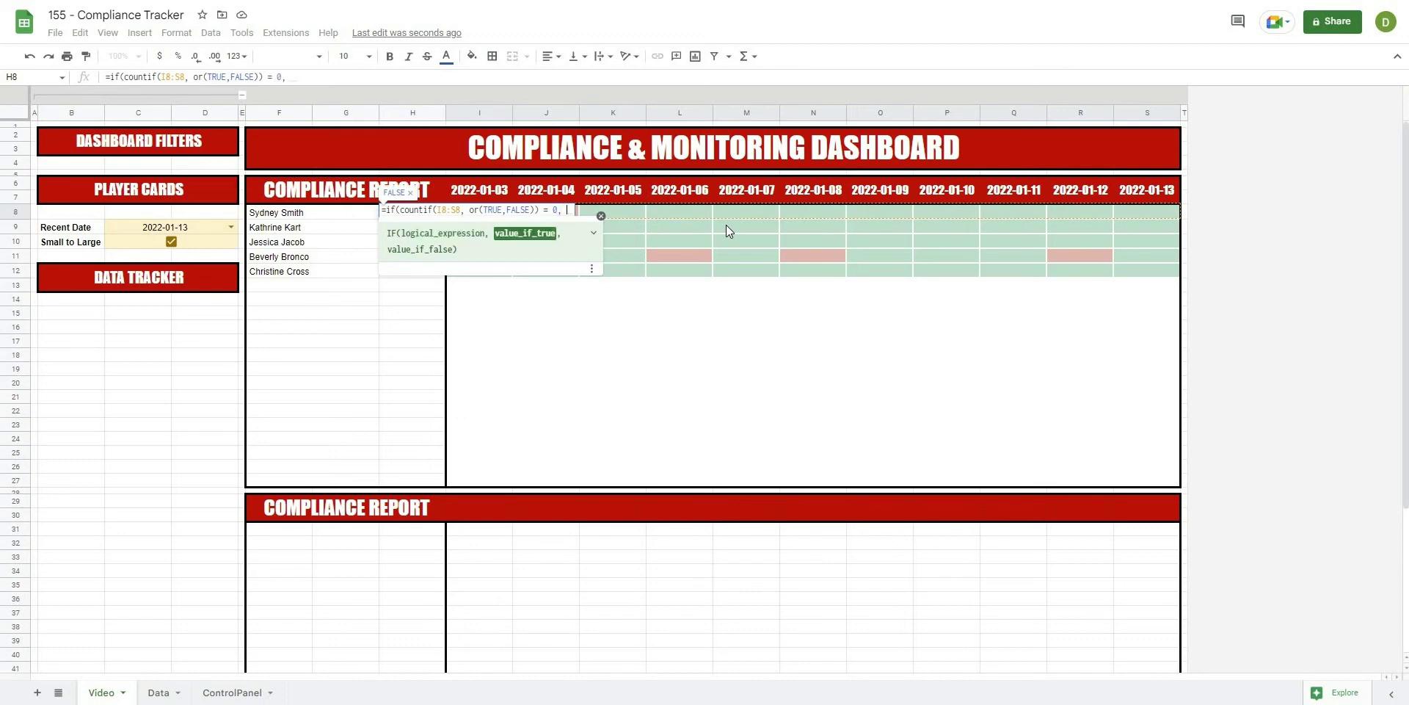
{"action": "type", "text": "\"\""}
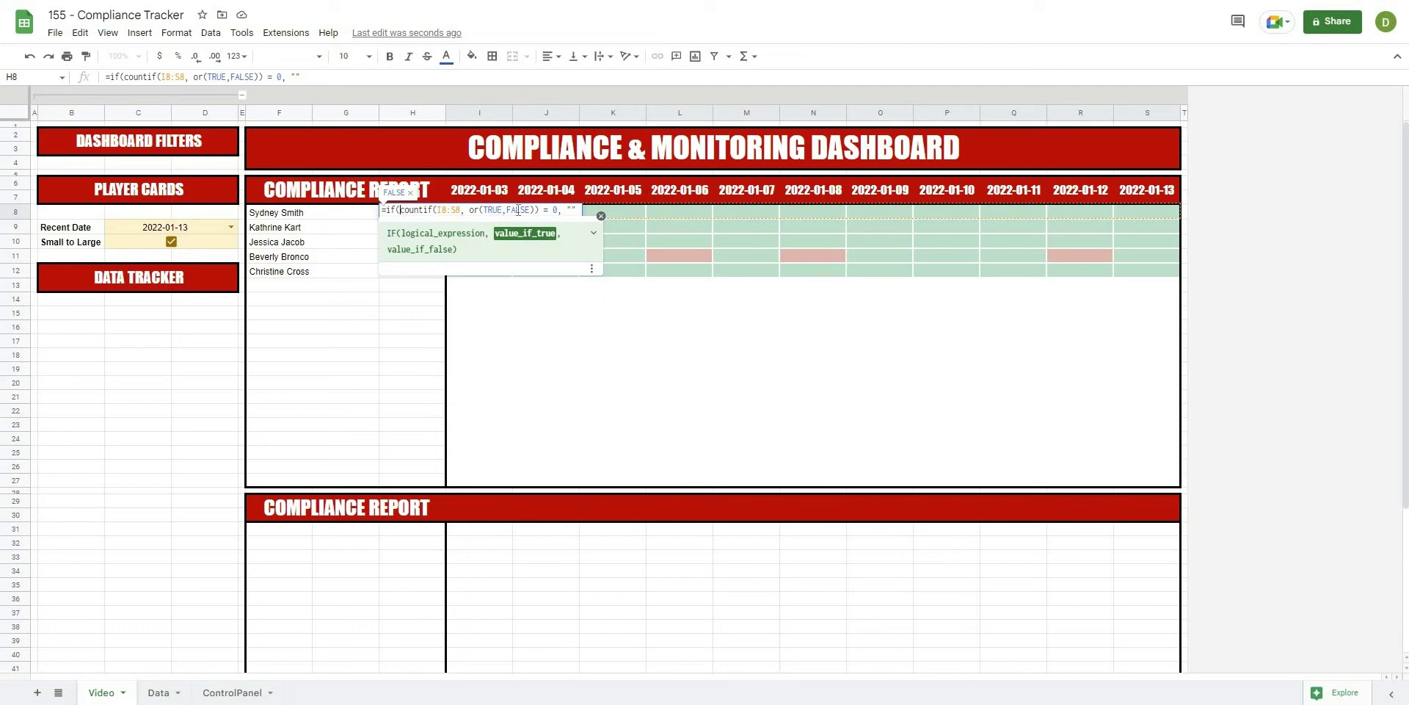
Step: Add countif(I8:S8, TRUE) as the formula's else branch by pasting and trimming the test
{"action": "left_click_drag", "start_coordinate": [402, 210], "coordinate": [559, 210]}
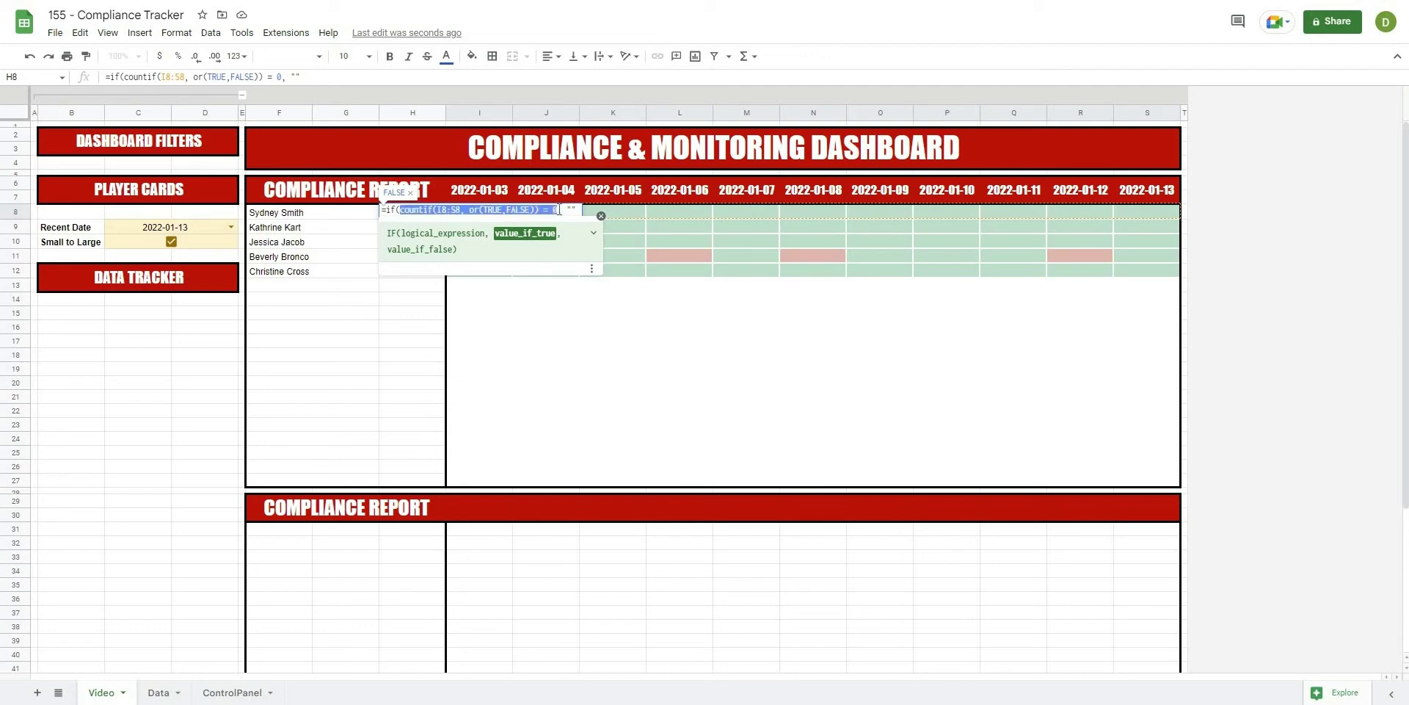
{"action": "left_click", "coordinate": [579, 210]}
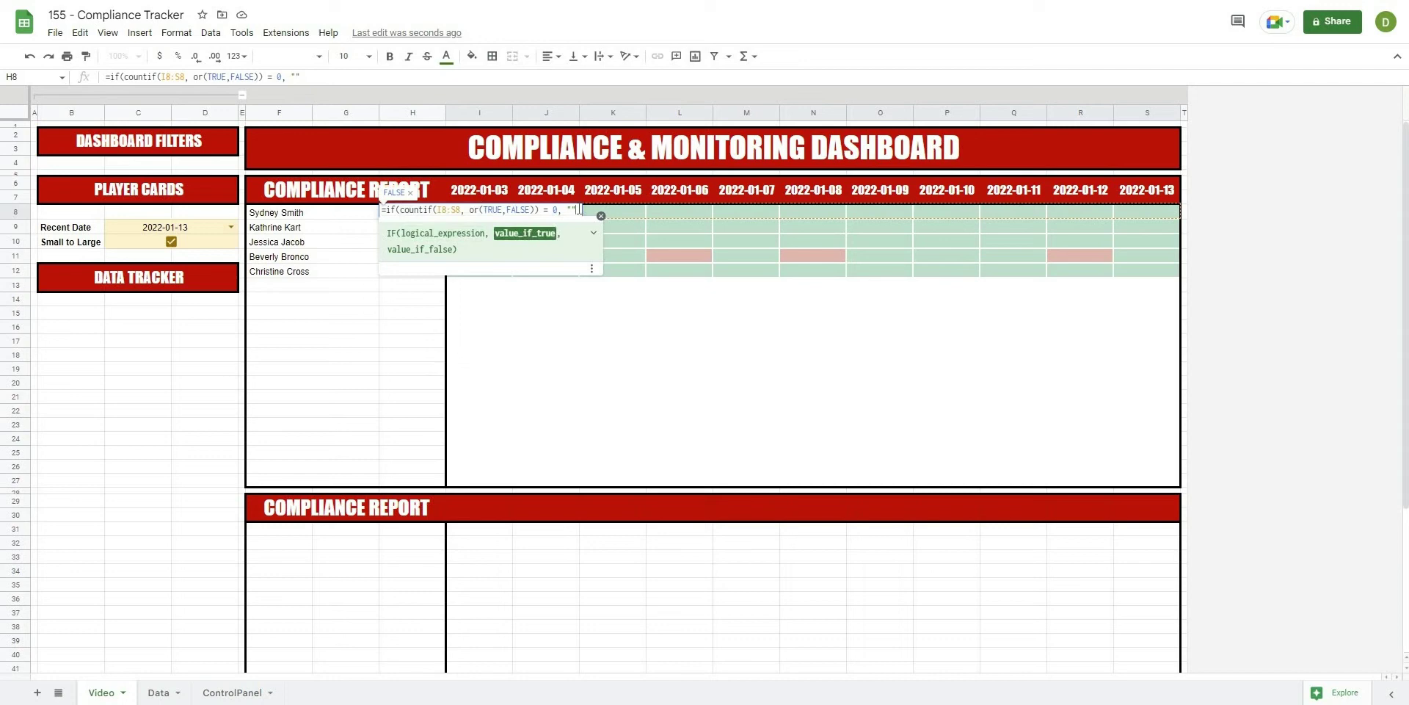
{"action": "type", "text": ","}
{"action": "type", "text": "countif(I8:S8, or(TRUE,FALSE)) = 0"}
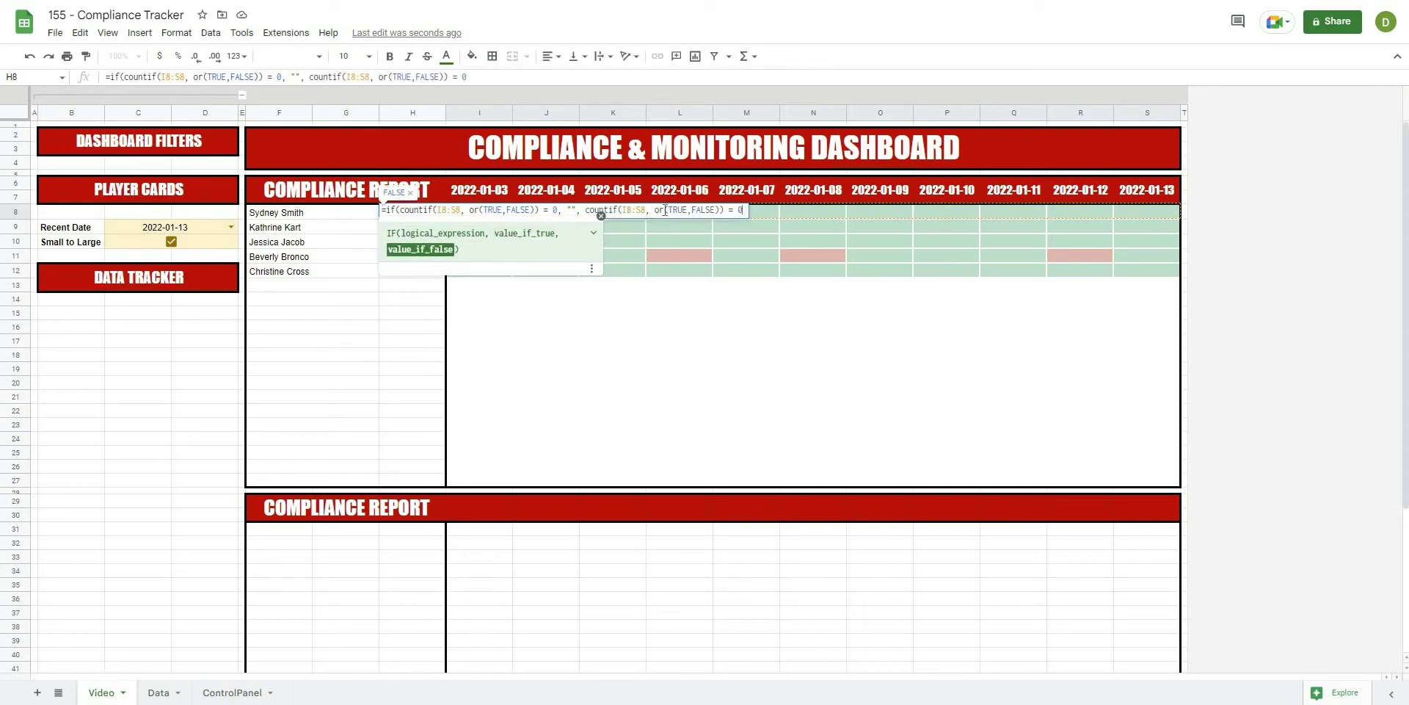
{"action": "left_click", "coordinate": [655, 210]}
{"action": "left_click", "coordinate": [673, 210], "text": "shift"}
{"action": "key", "text": "BackSpace"}
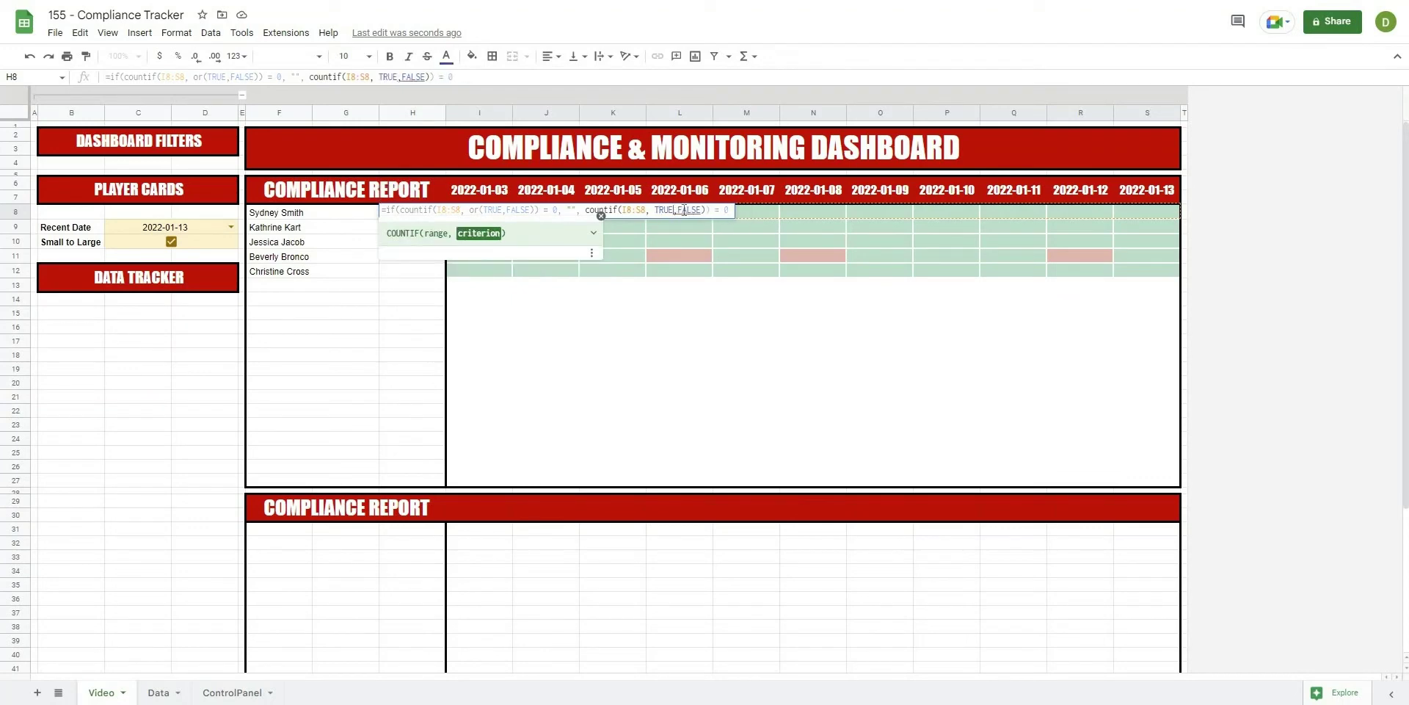
{"action": "double_click", "coordinate": [684, 210]}
{"action": "key", "text": "BackSpace"}
{"action": "key", "text": "BackSpace"}
{"action": "key", "text": "BackSpace"}
{"action": "key", "text": "BackSpace"}
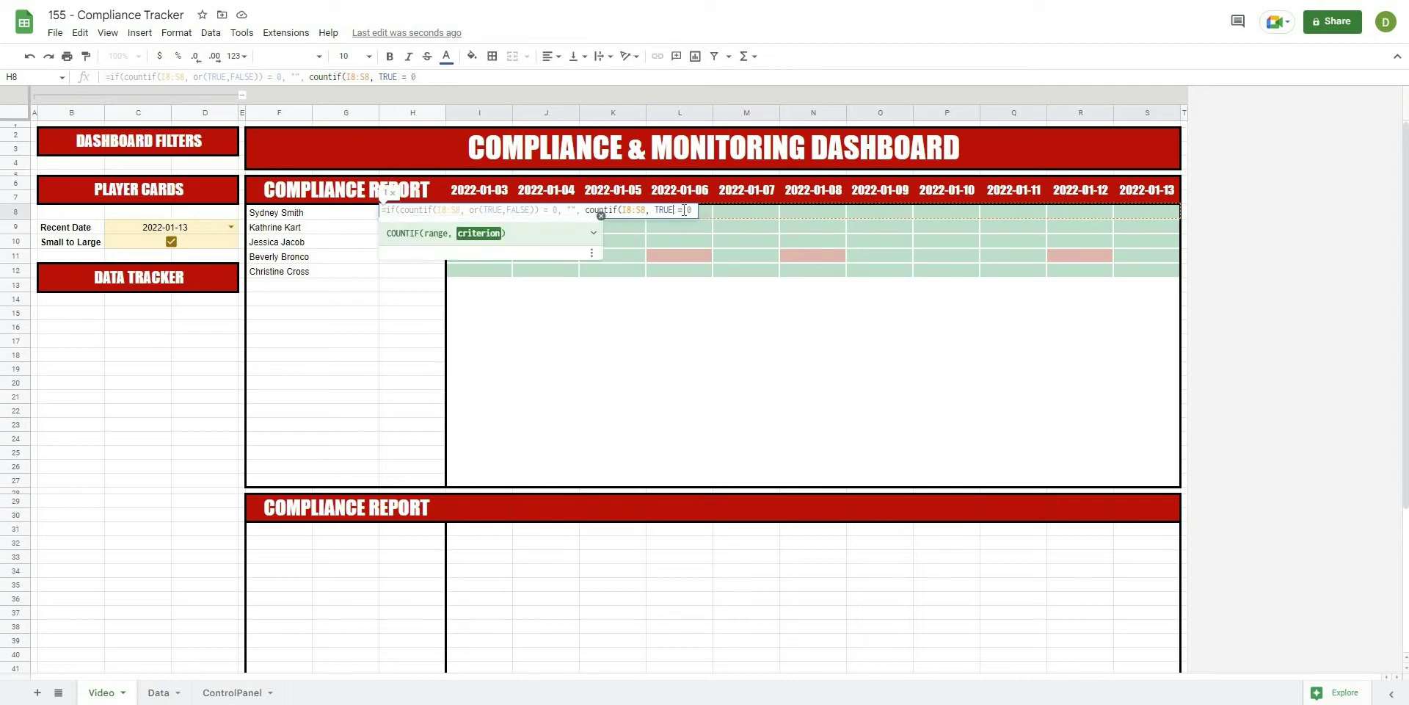
Step: Divide the TRUE count by 11 and commit the formula, showing 0.909
{"action": "type", "text": ")"}
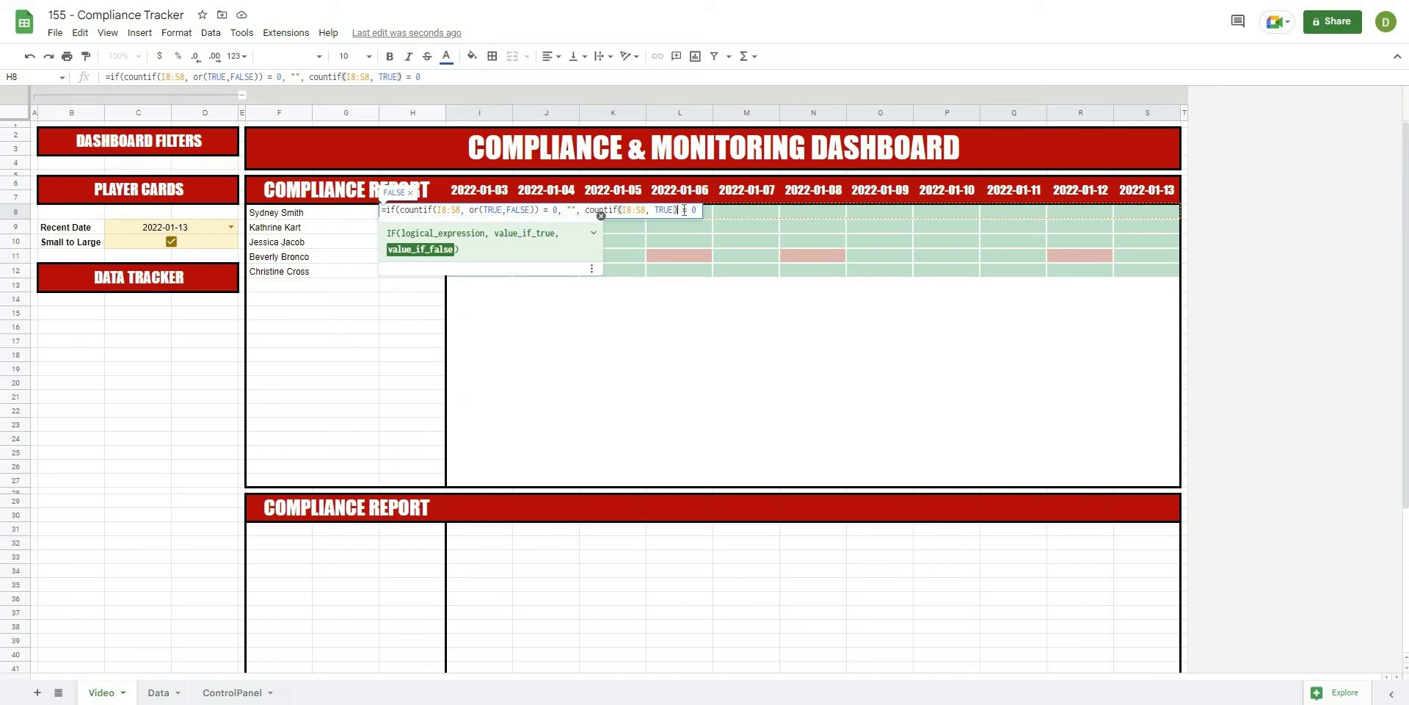
{"action": "double_click", "coordinate": [680, 210]}
{"action": "key", "text": "BackSpace"}
{"action": "type", "text": "/"}
{"action": "key", "text": "BackSpace"}
{"action": "type", "text": "11"}
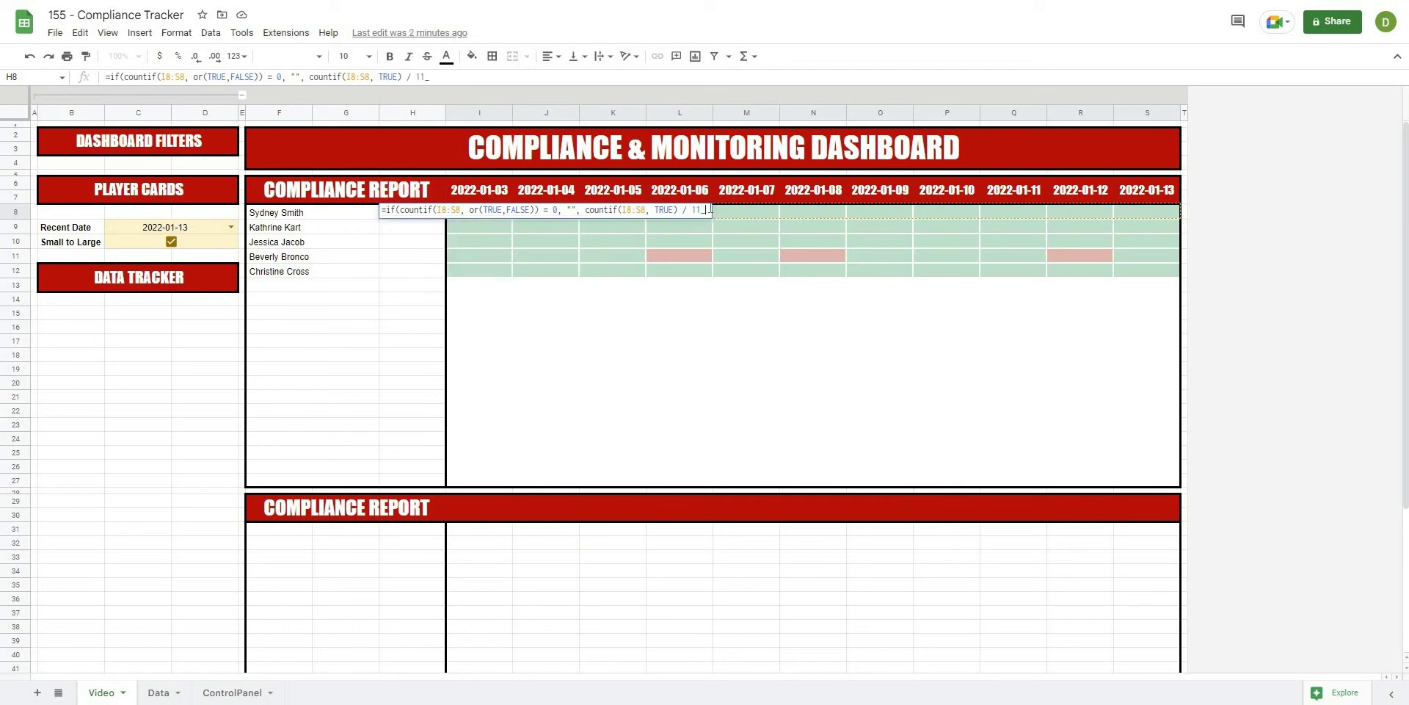
{"action": "type", "text": ")"}
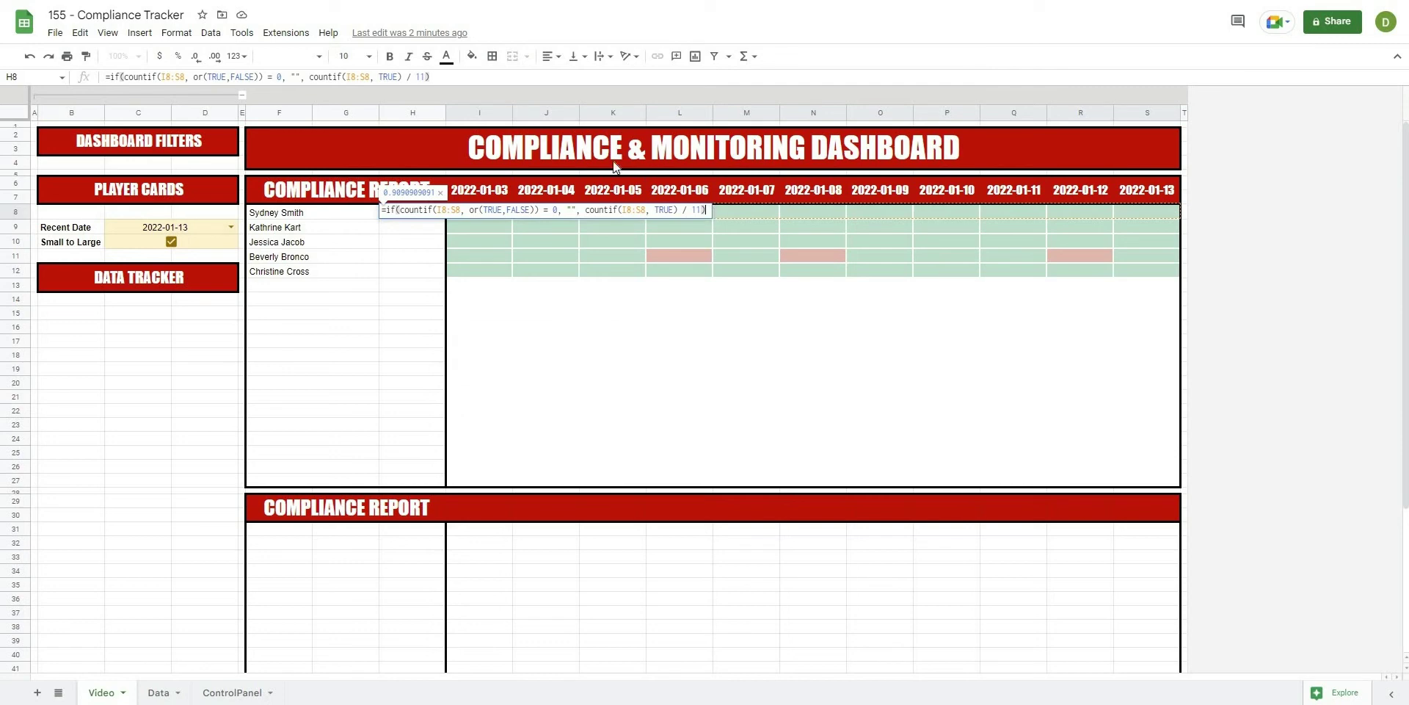
{"action": "key", "text": "Return"}
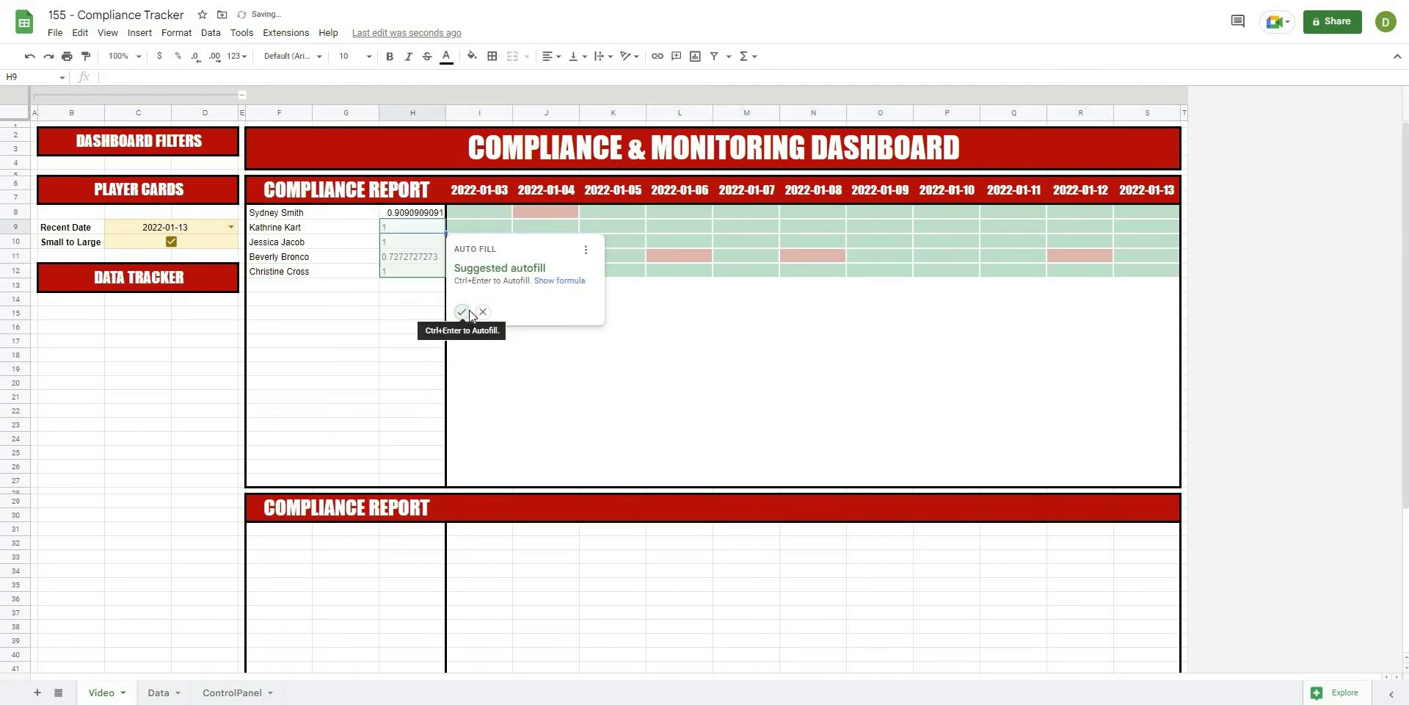
Step: Accept the autofill for all five players and clear borders on F8:H27
{"action": "left_click", "coordinate": [469, 311]}
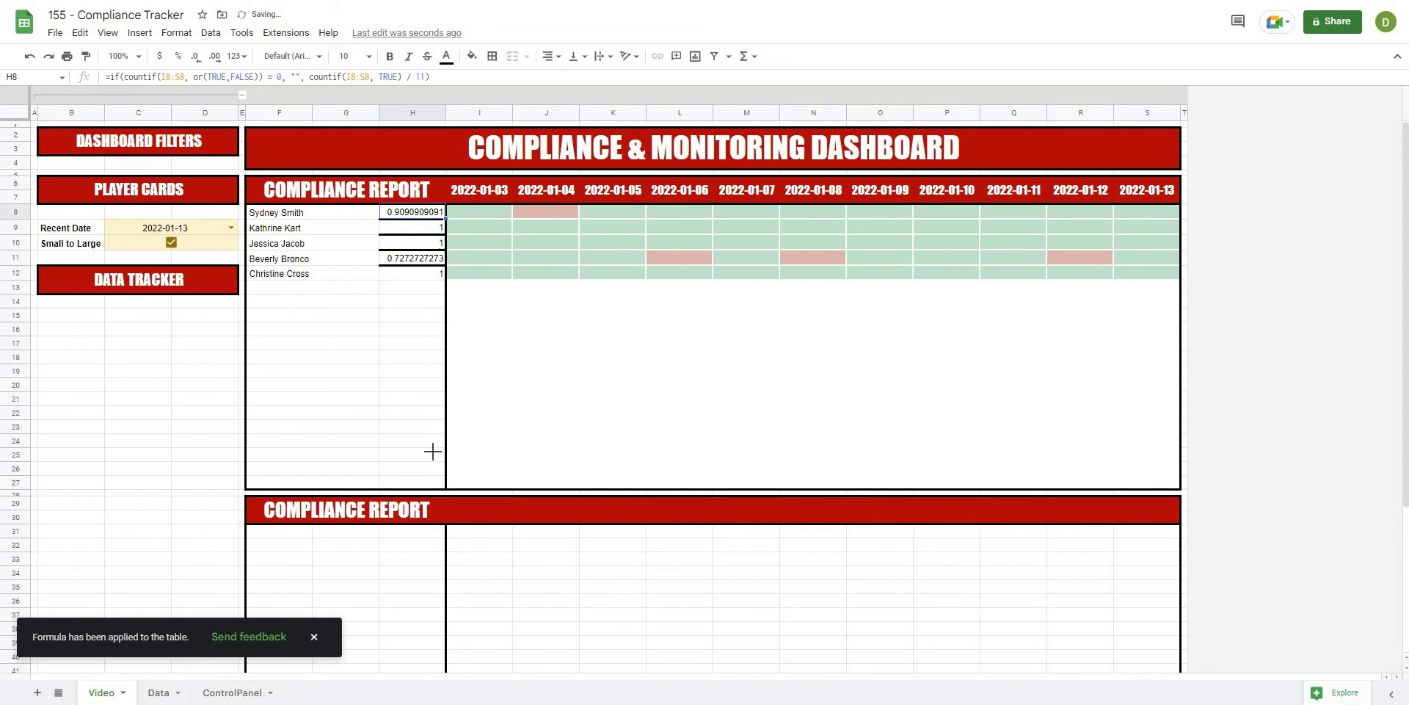
{"action": "left_click", "coordinate": [411, 343]}
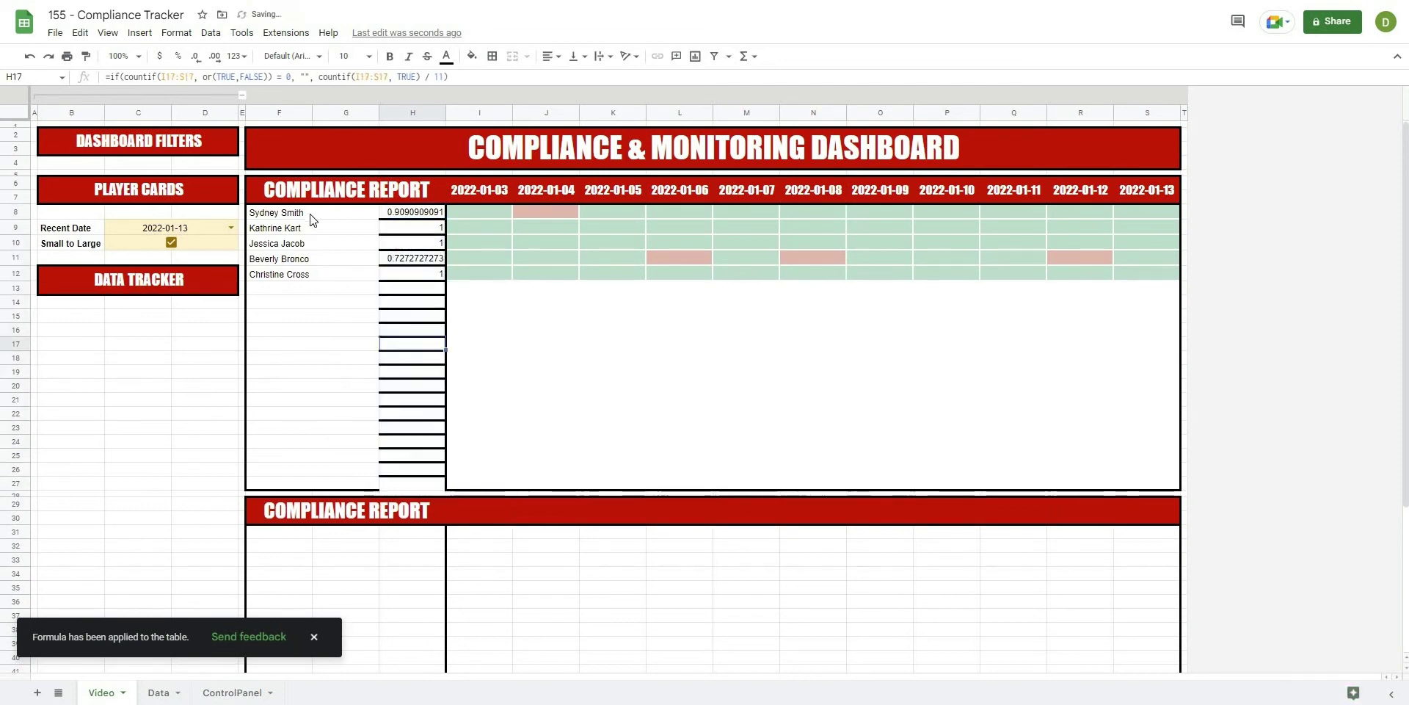
{"action": "left_click_drag", "start_coordinate": [312, 218], "coordinate": [433, 480]}
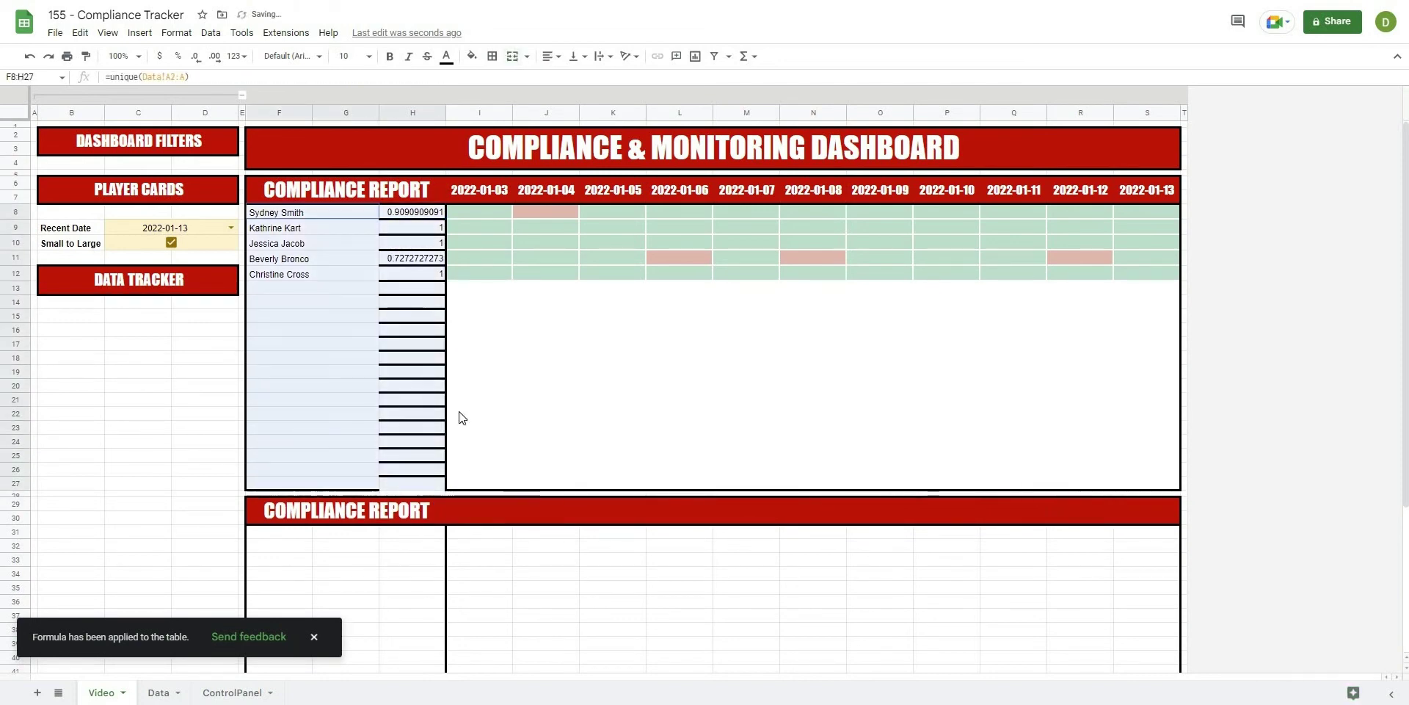
{"action": "left_click", "coordinate": [469, 56]}
{"action": "left_click", "coordinate": [492, 56]}
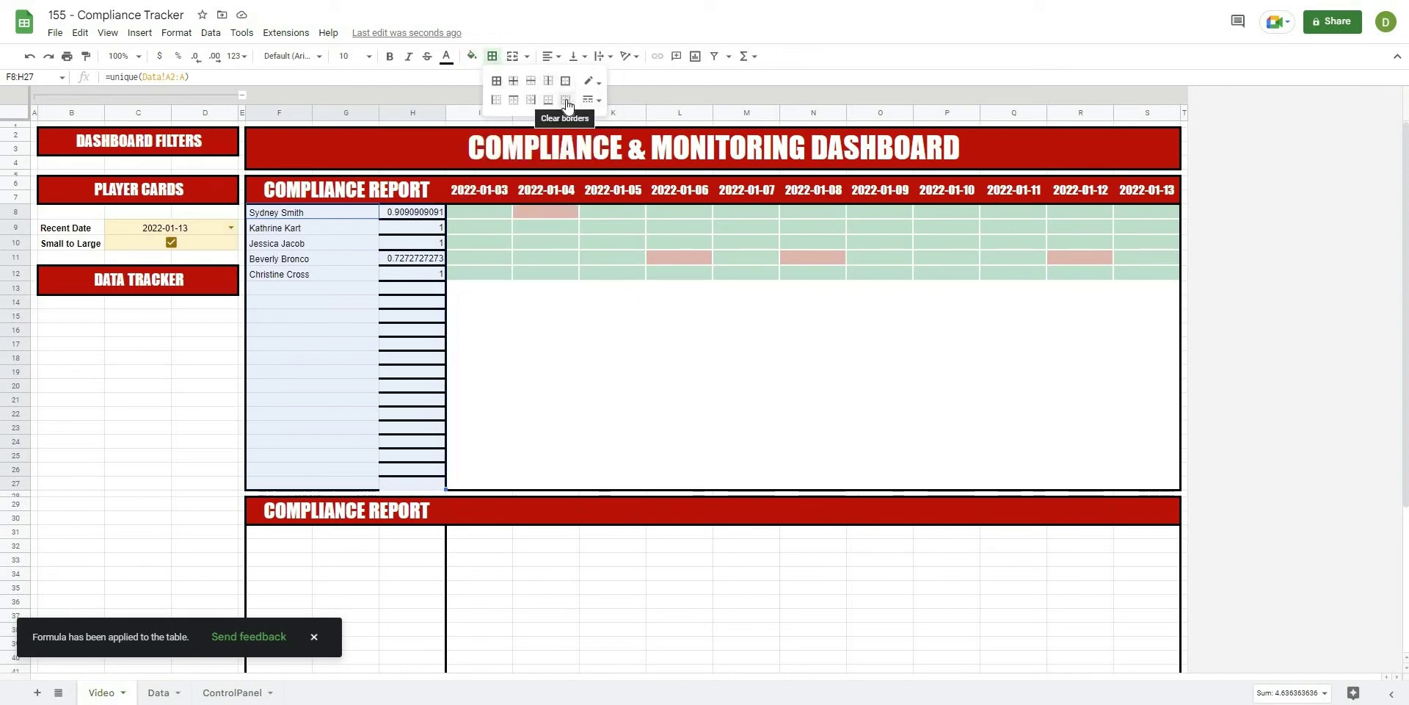
{"action": "left_click", "coordinate": [566, 103]}
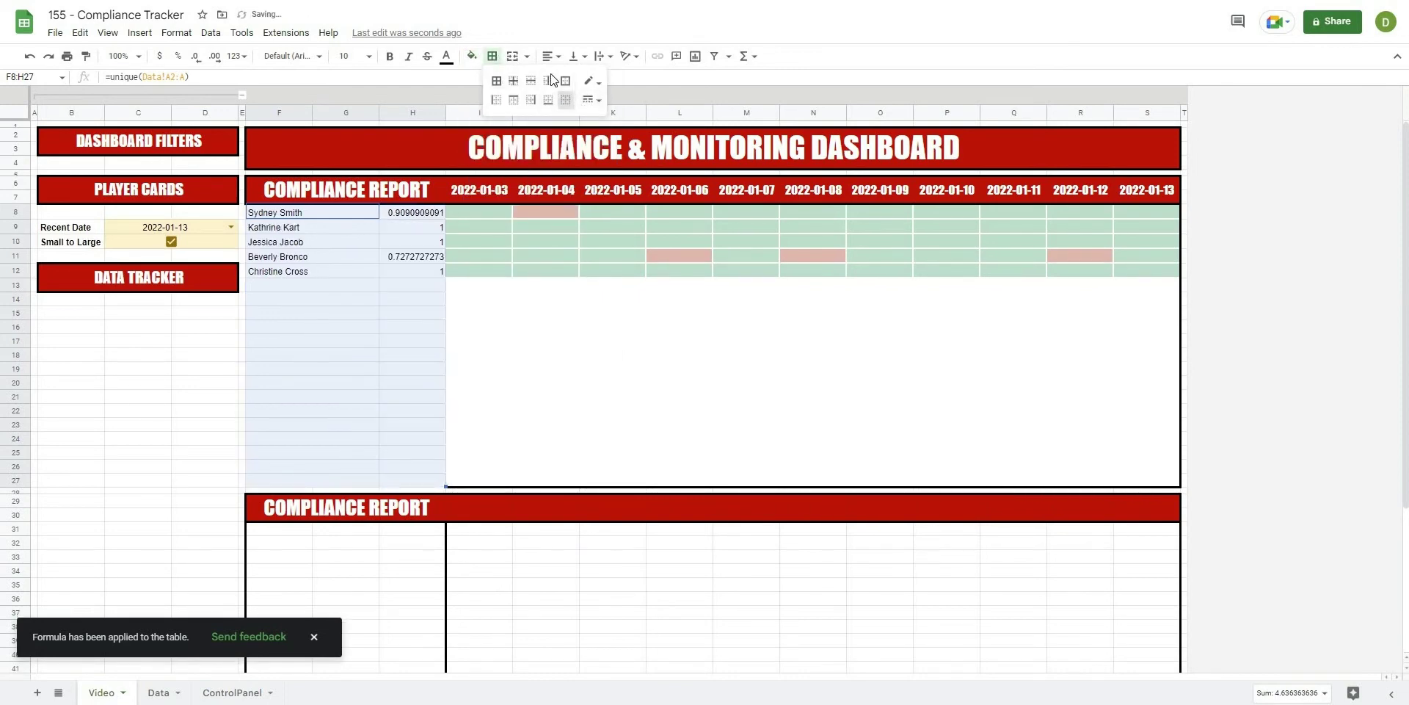
Step: Dismiss the border colour choices and select the compliance scores H8:H27
{"action": "left_click", "coordinate": [592, 100]}
{"action": "left_click", "coordinate": [589, 81]}
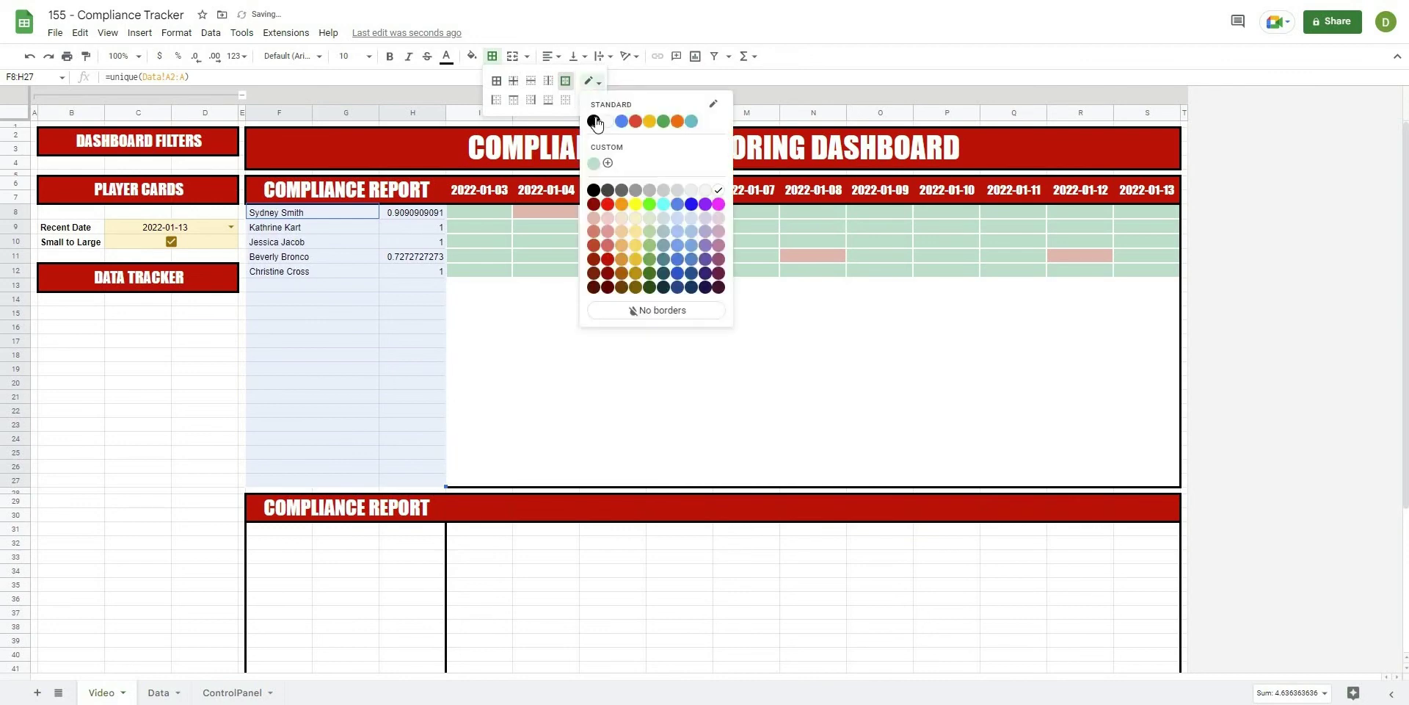
{"action": "left_click", "coordinate": [362, 305]}
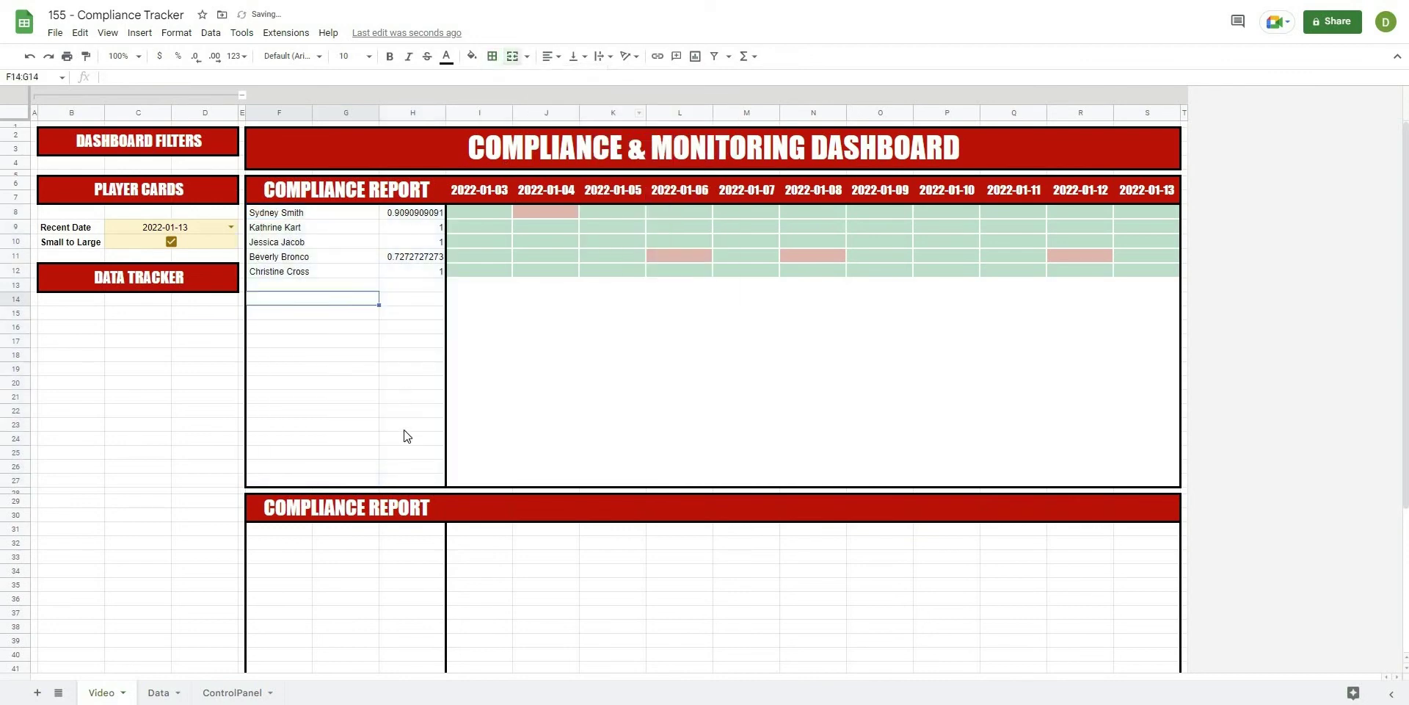
{"action": "left_click_drag", "start_coordinate": [412, 212], "coordinate": [409, 472]}
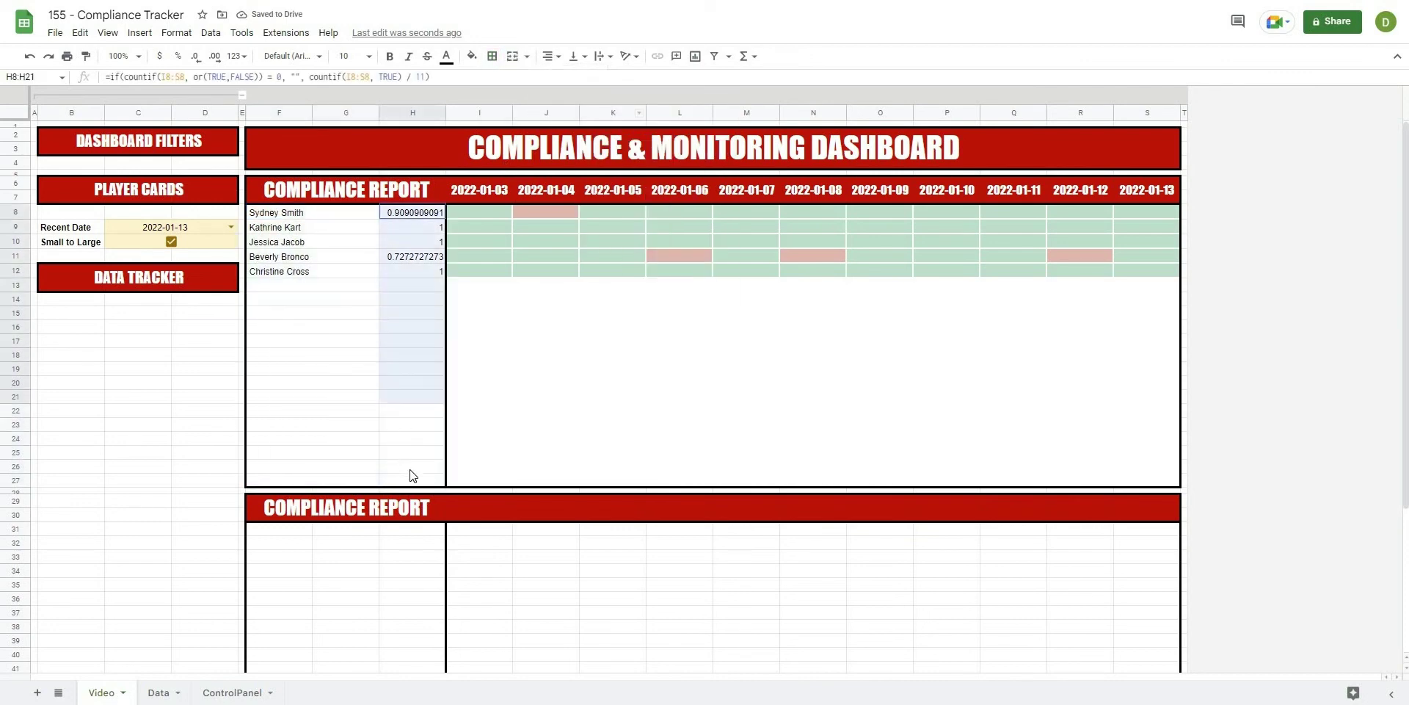
{"action": "left_click", "coordinate": [433, 214]}
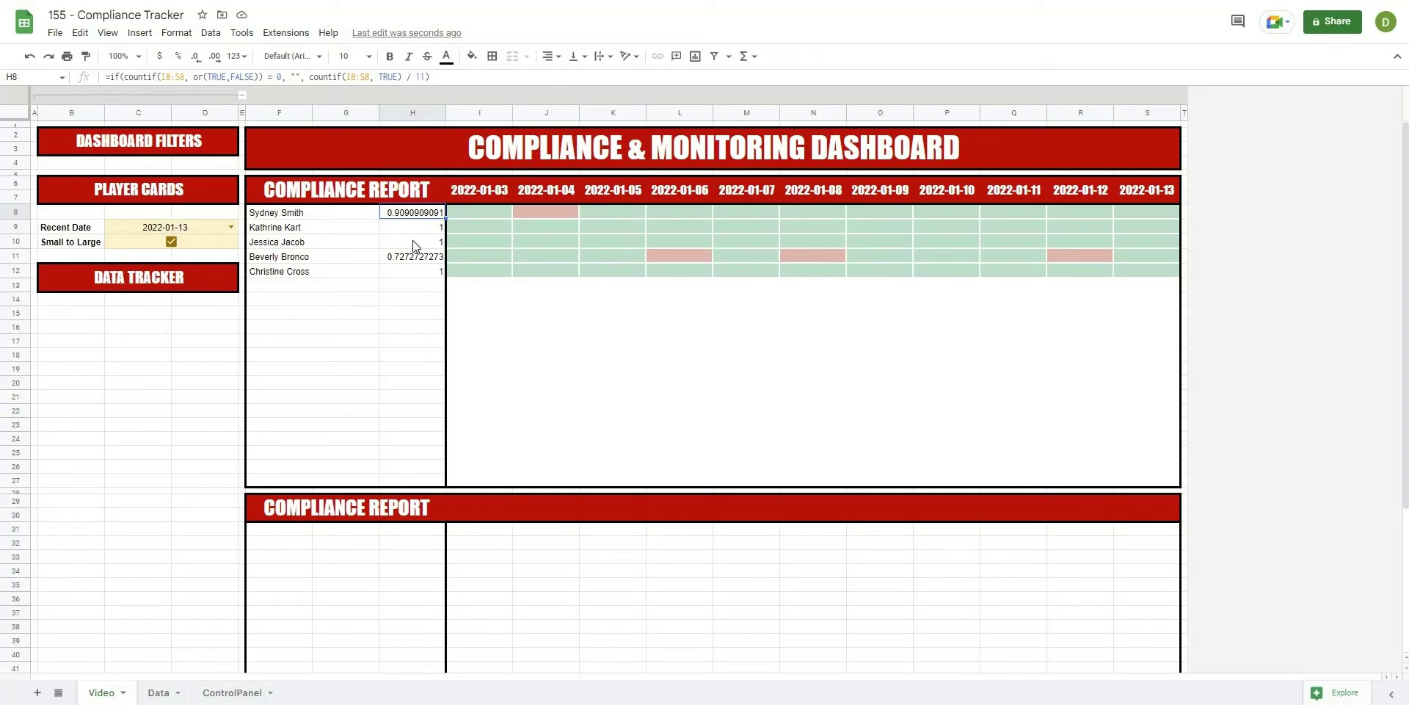
{"action": "left_click", "coordinate": [409, 478], "text": "shift"}
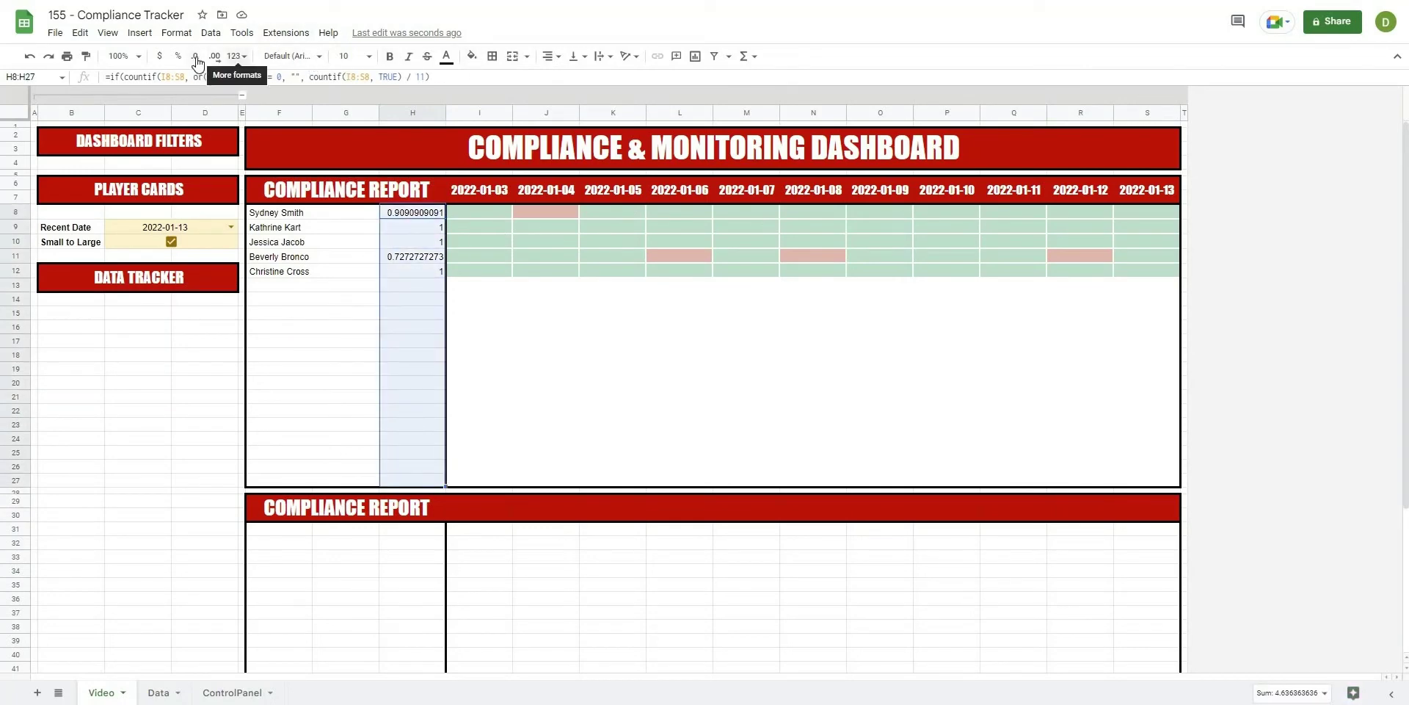
Step: Centre H8:H27 and format it as percentages with one decimal place
{"action": "left_click", "coordinate": [552, 57]}
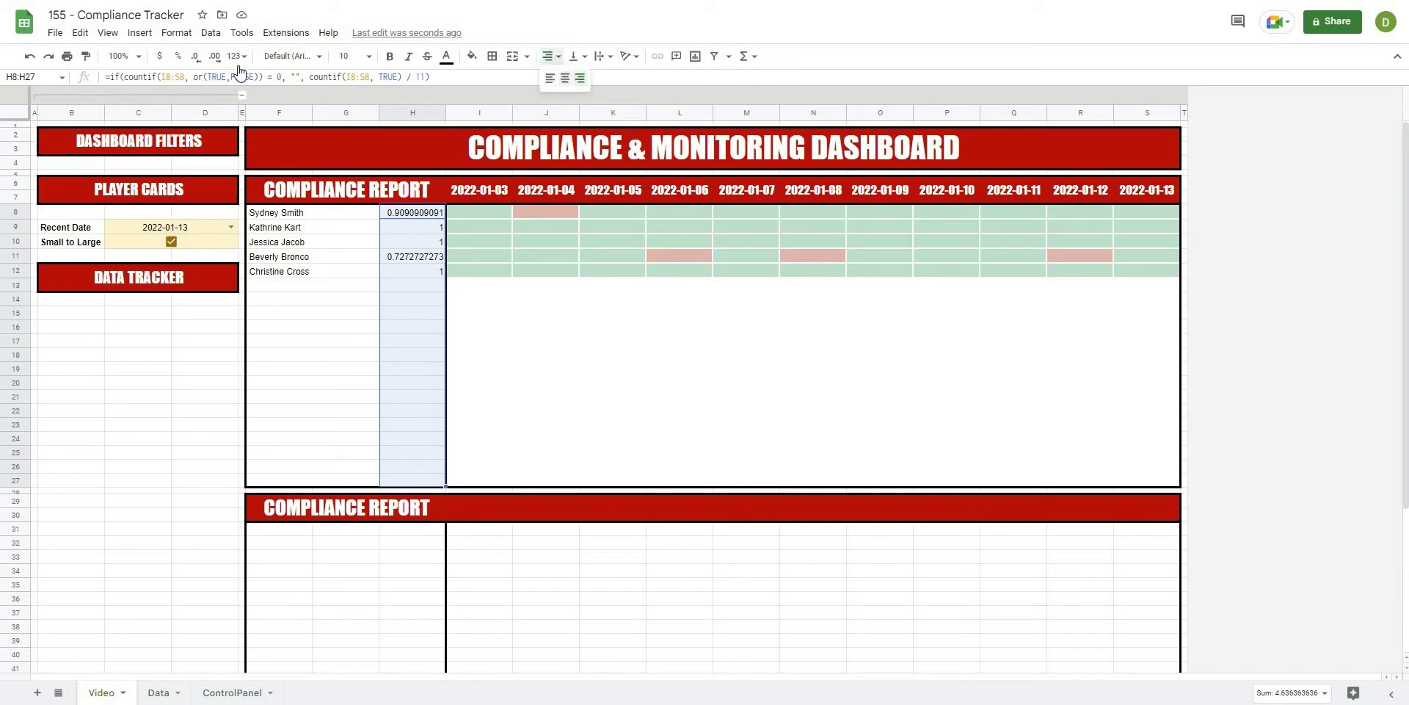
{"action": "key", "text": "ctrl+shift+e"}
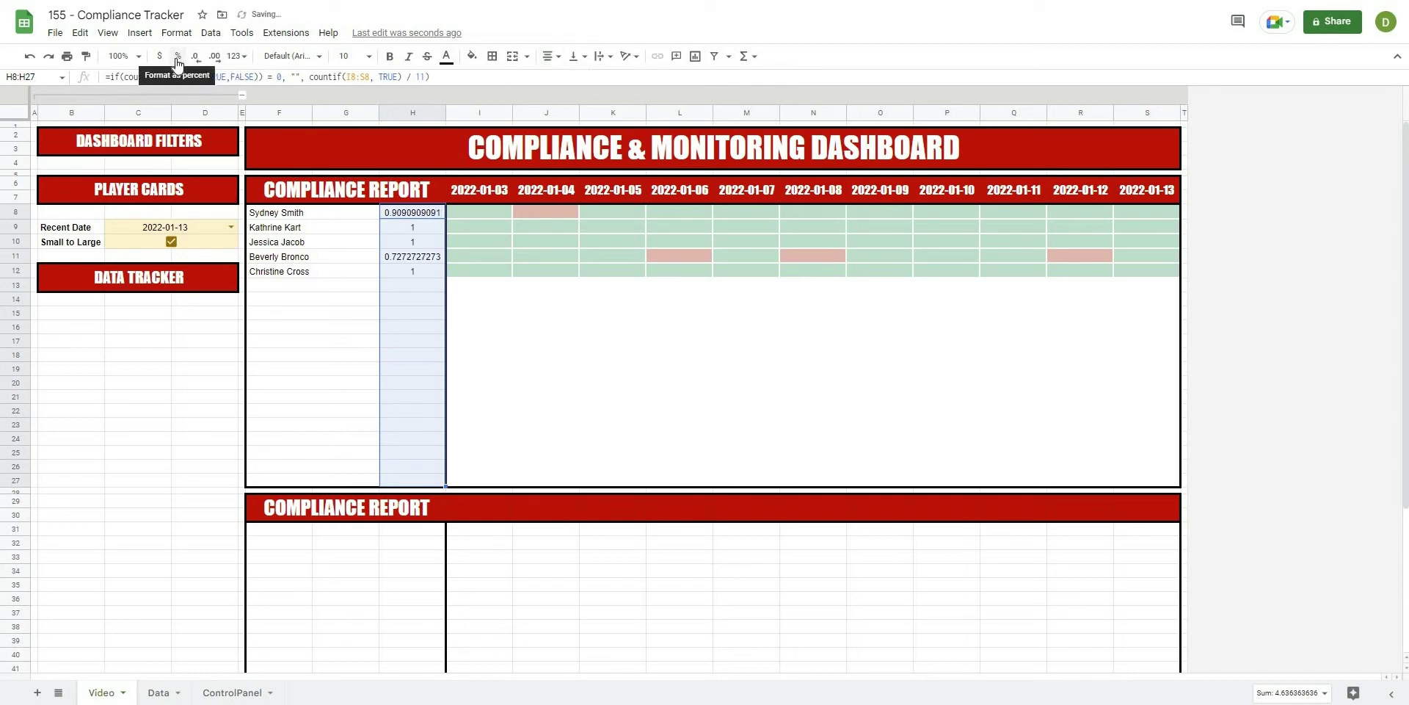
{"action": "left_click", "coordinate": [176, 56]}
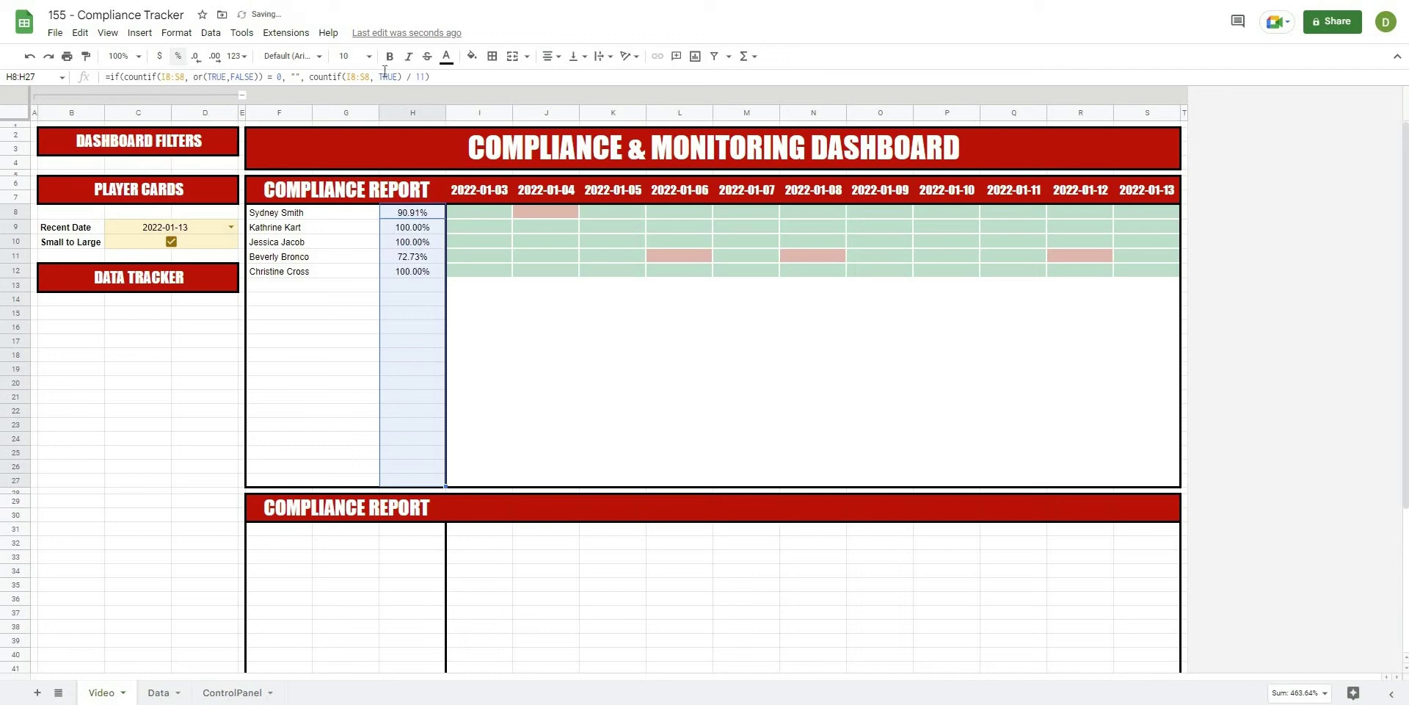
{"action": "left_click", "coordinate": [196, 56]}
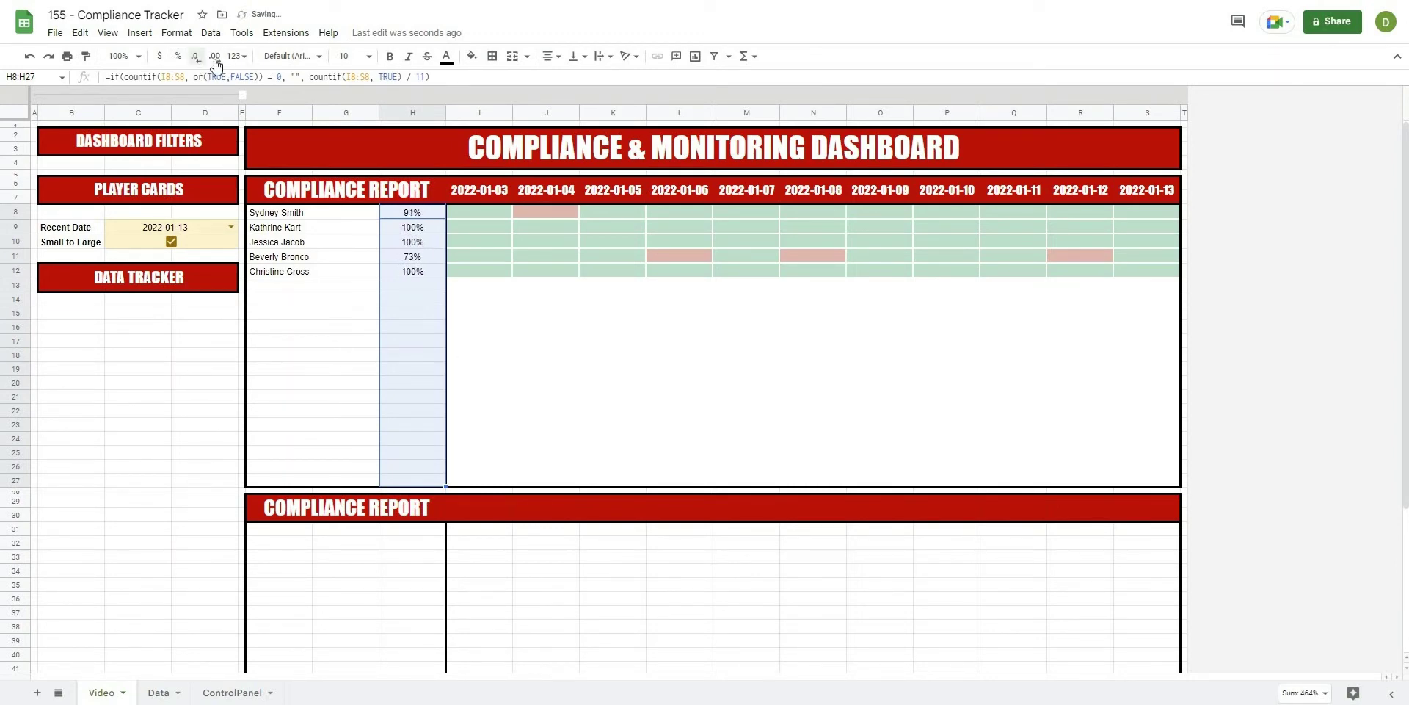
{"action": "left_click", "coordinate": [216, 57]}
{"action": "left_click", "coordinate": [413, 369]}
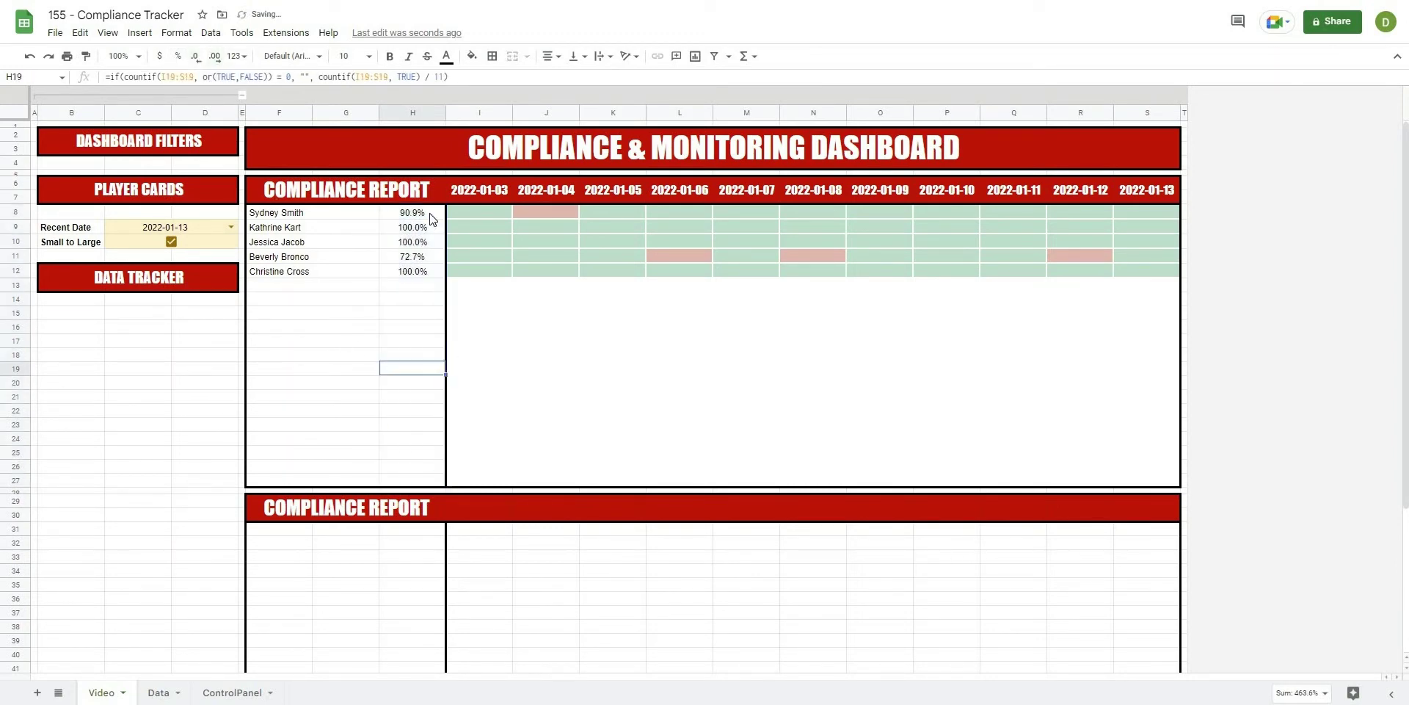
{"action": "left_click_drag", "start_coordinate": [413, 212], "coordinate": [412, 480]}
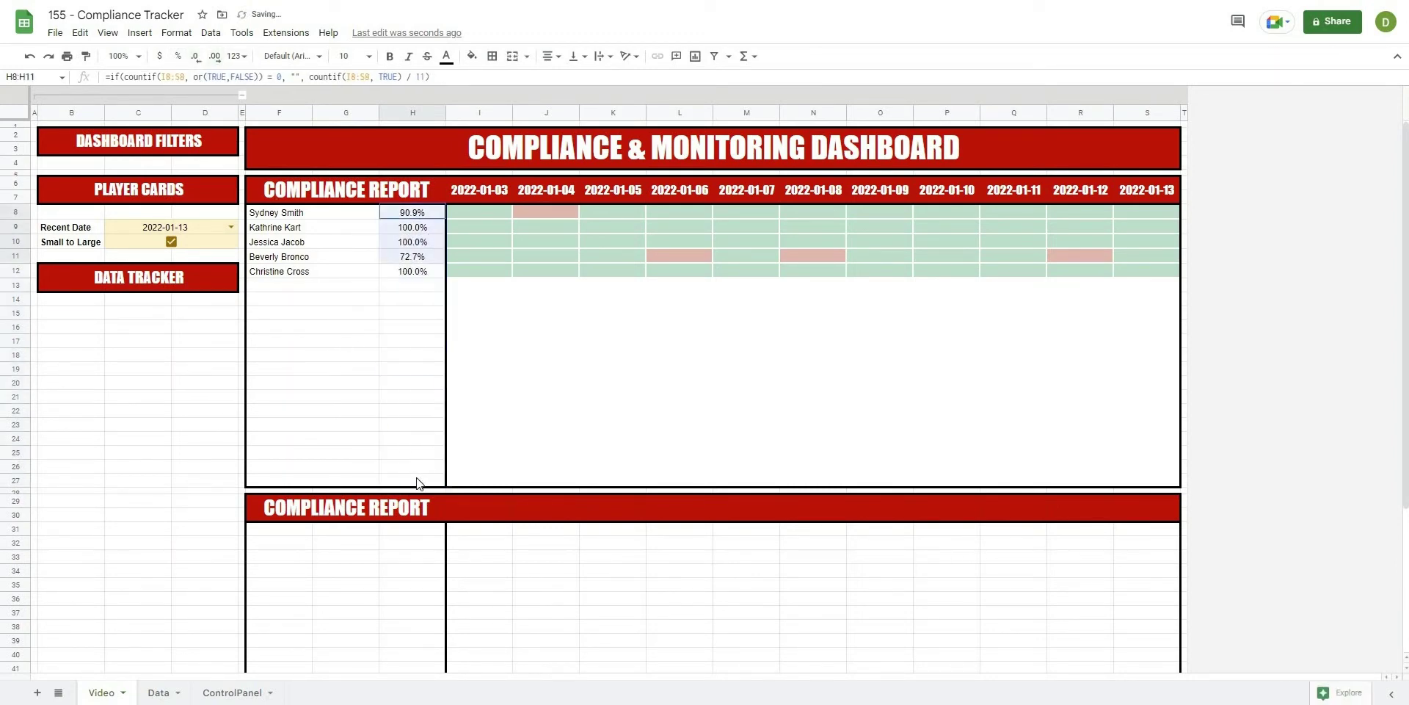
{"action": "left_click", "coordinate": [176, 33]}
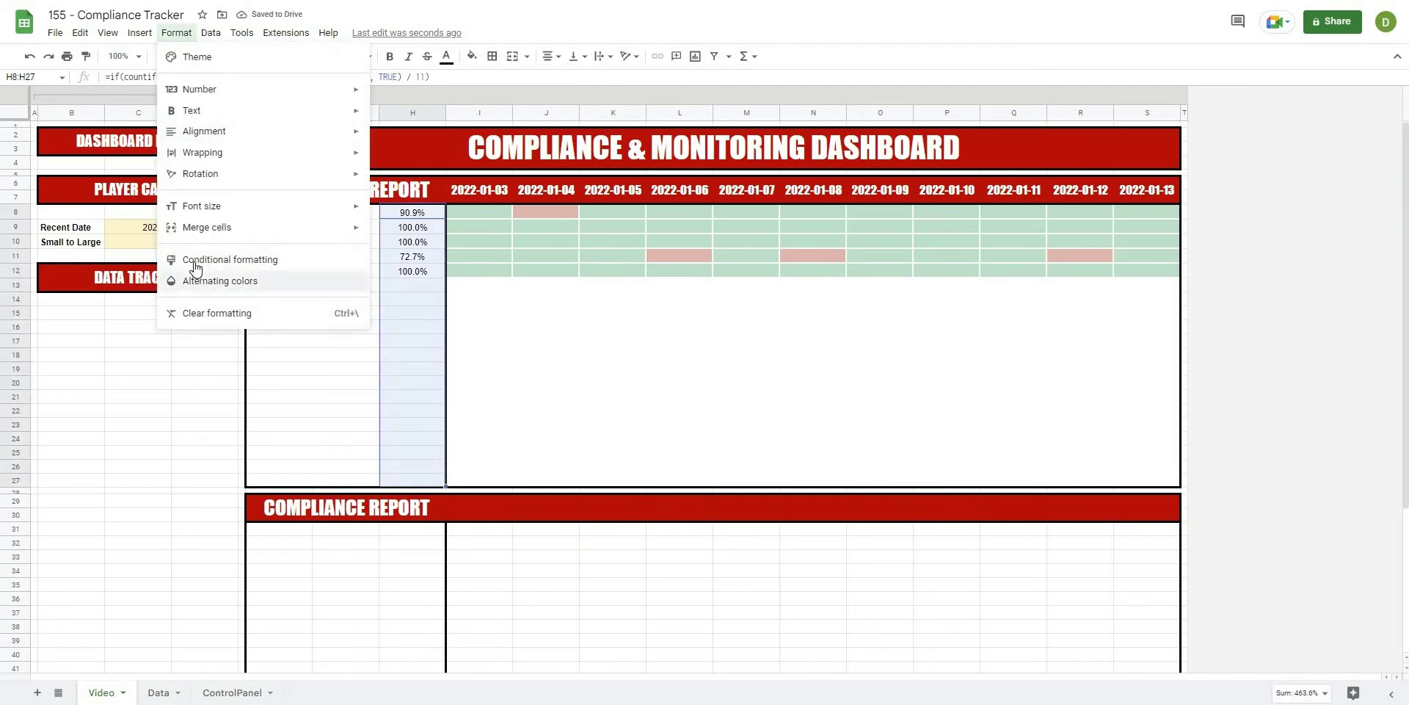
Step: Add a colour-scale rule to the column with red lowest and green highest values
{"action": "left_click", "coordinate": [294, 259]}
{"action": "left_click", "coordinate": [1360, 96]}
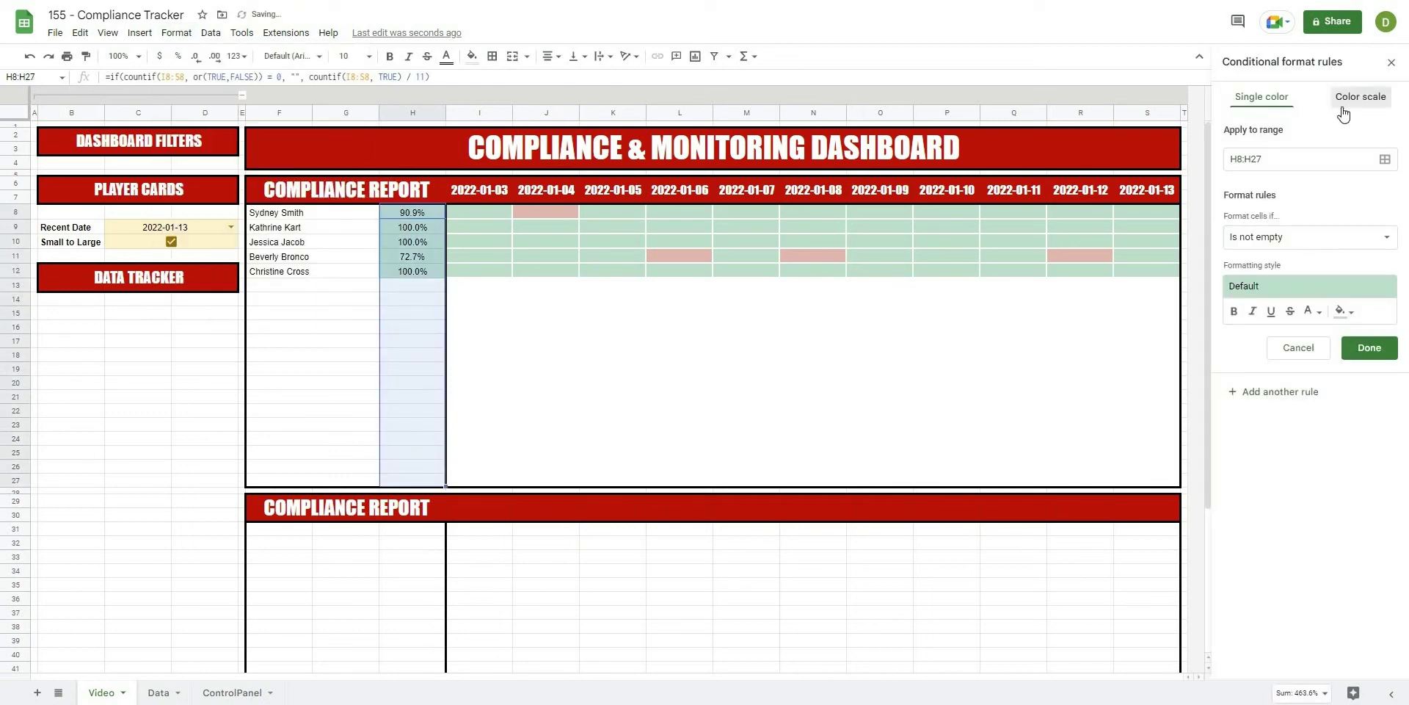
{"action": "left_click", "coordinate": [1296, 251]}
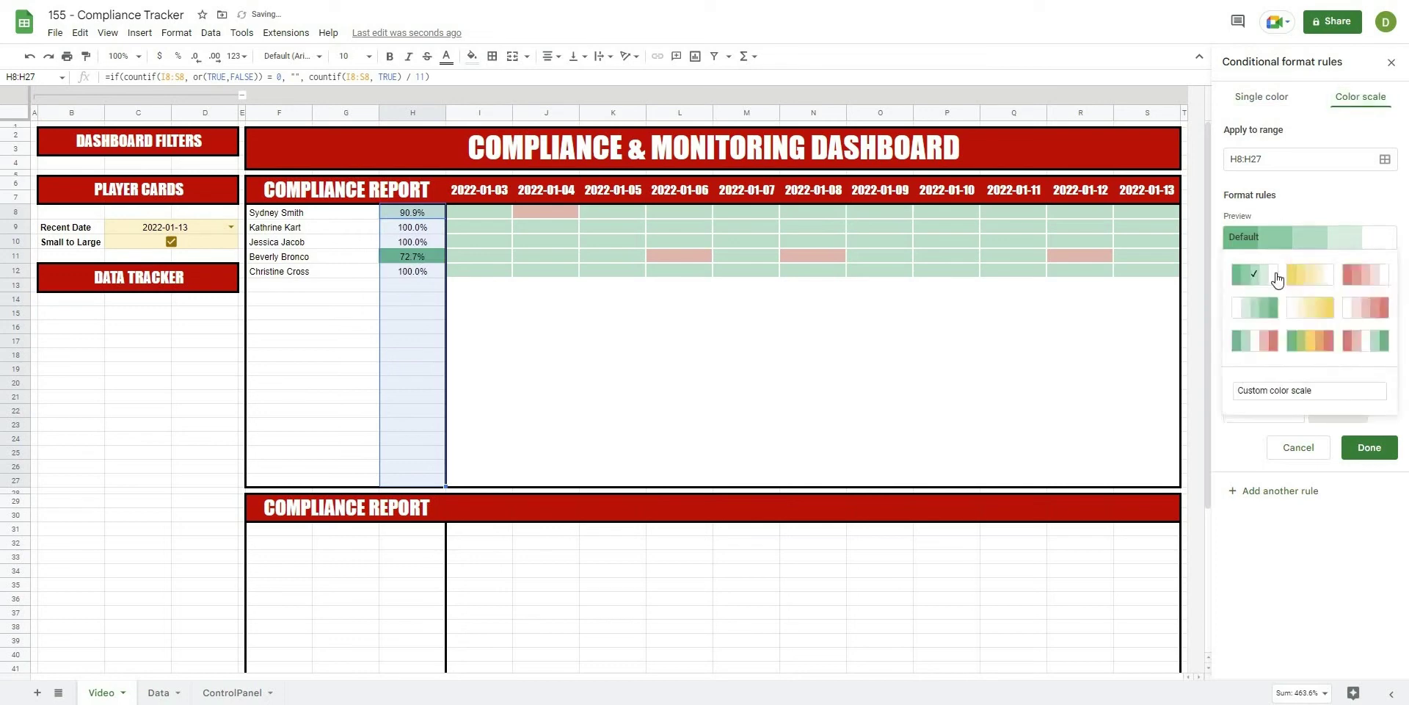
{"action": "left_click", "coordinate": [1303, 353]}
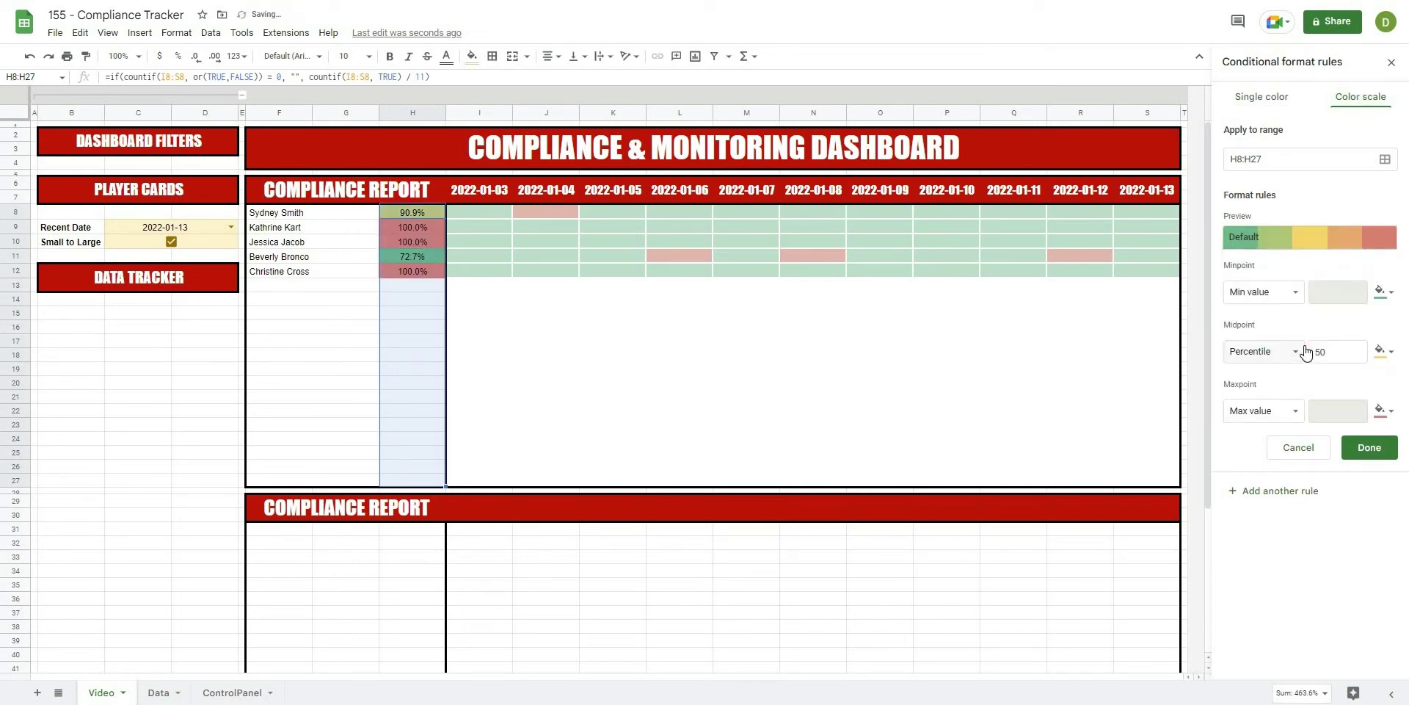
{"action": "left_click", "coordinate": [1382, 411]}
{"action": "left_click", "coordinate": [1271, 493]}
{"action": "left_click", "coordinate": [1383, 291]}
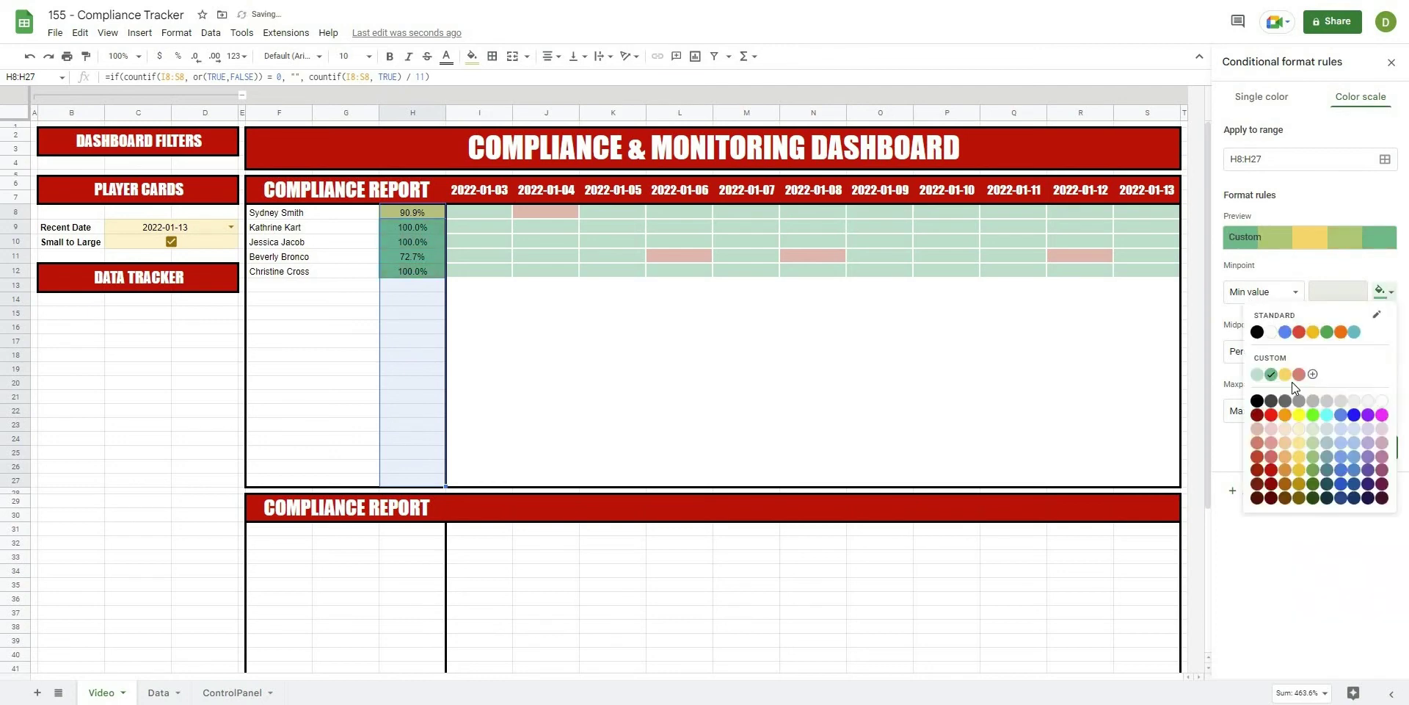
{"action": "left_click", "coordinate": [1271, 415]}
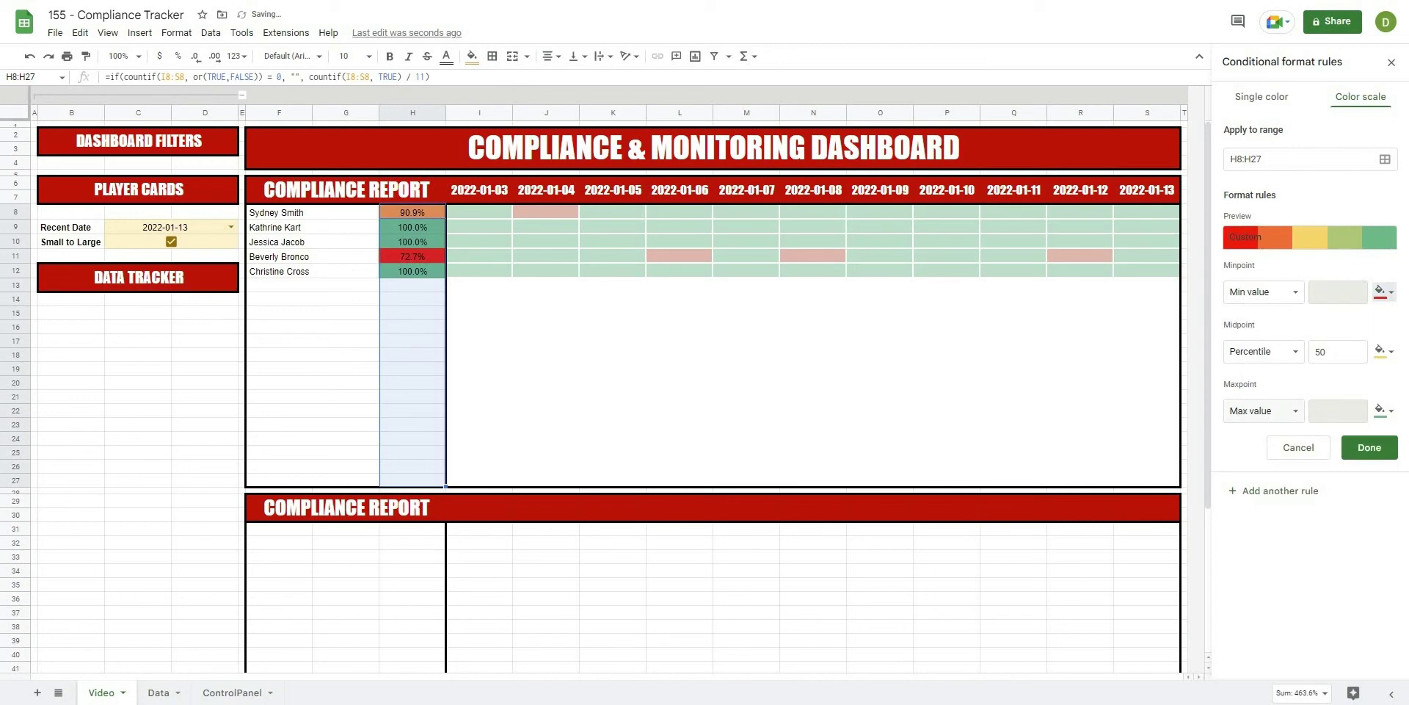
Step: Set the minpoint to percent 45, midpoint to percent, and maxpoint to 75
{"action": "left_click", "coordinate": [1291, 299]}
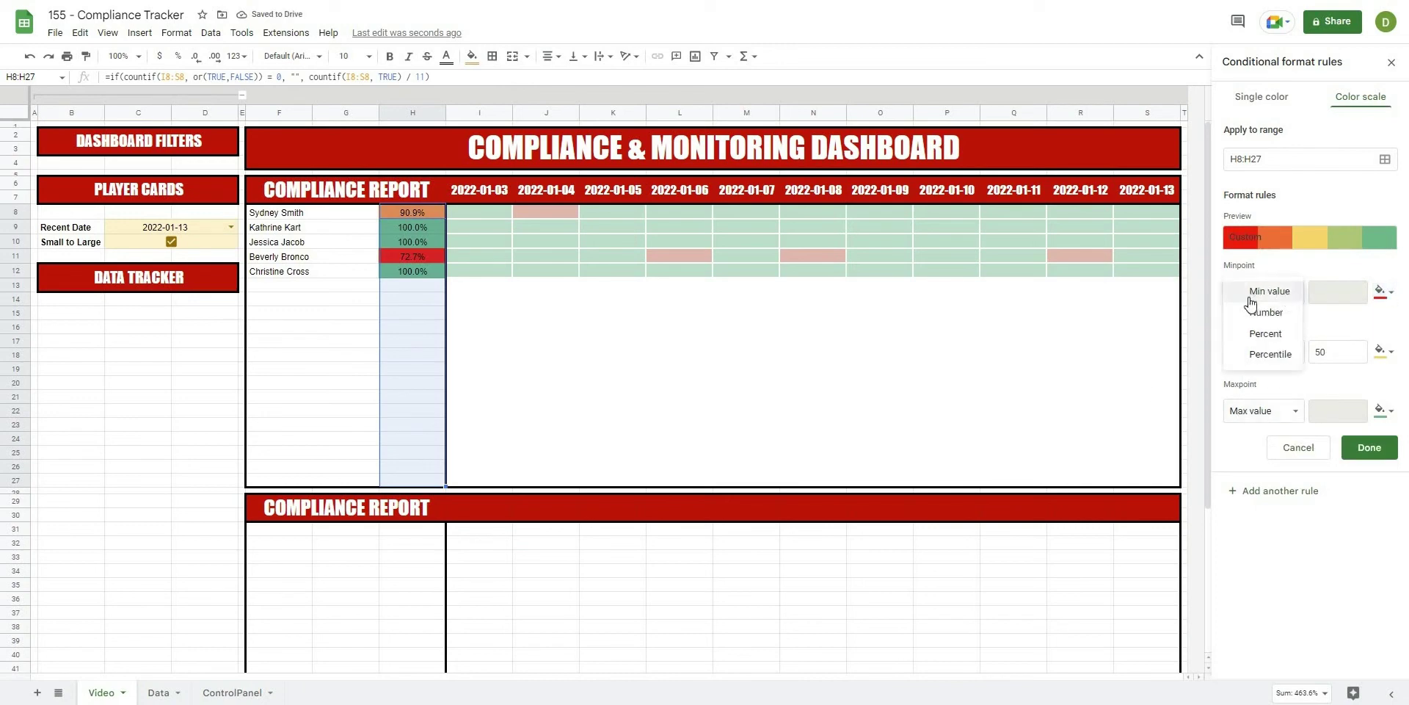
{"action": "left_click", "coordinate": [1262, 336]}
{"action": "double_click", "coordinate": [1335, 295]}
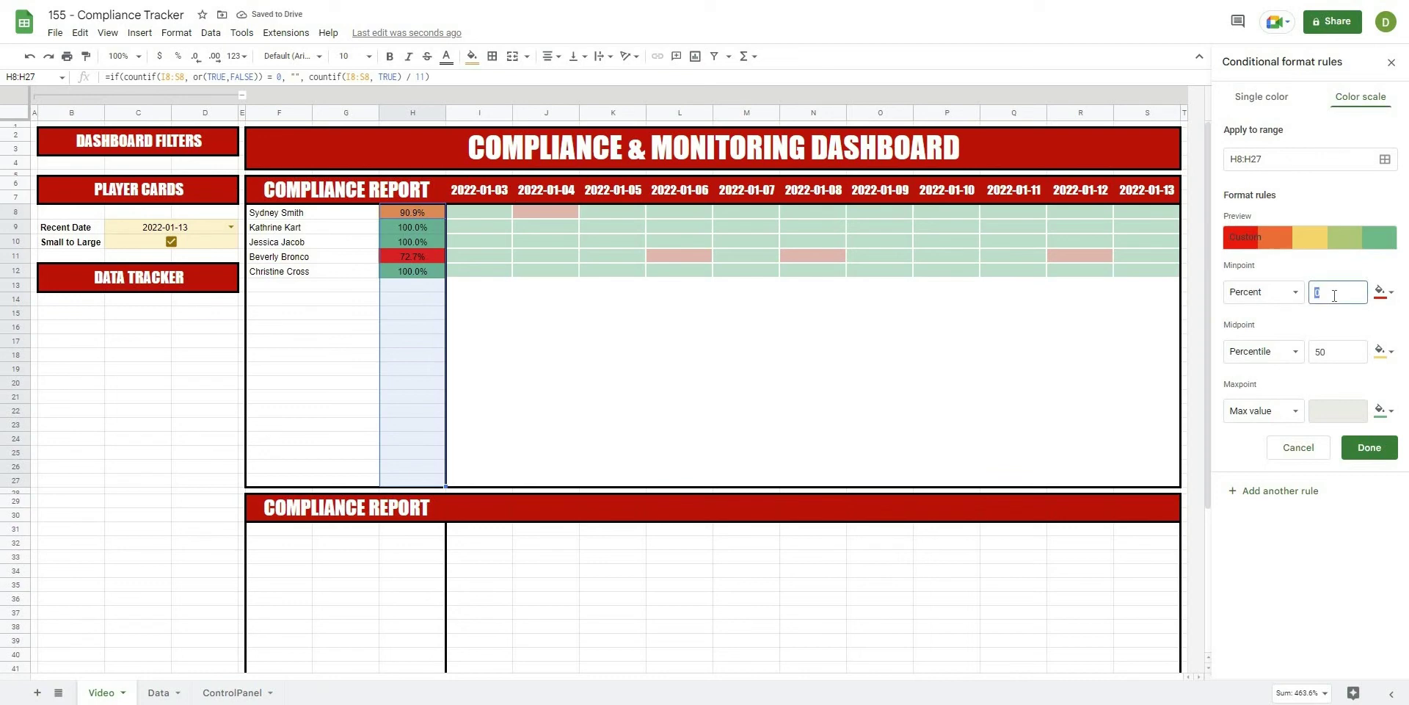
{"action": "type", "text": "45"}
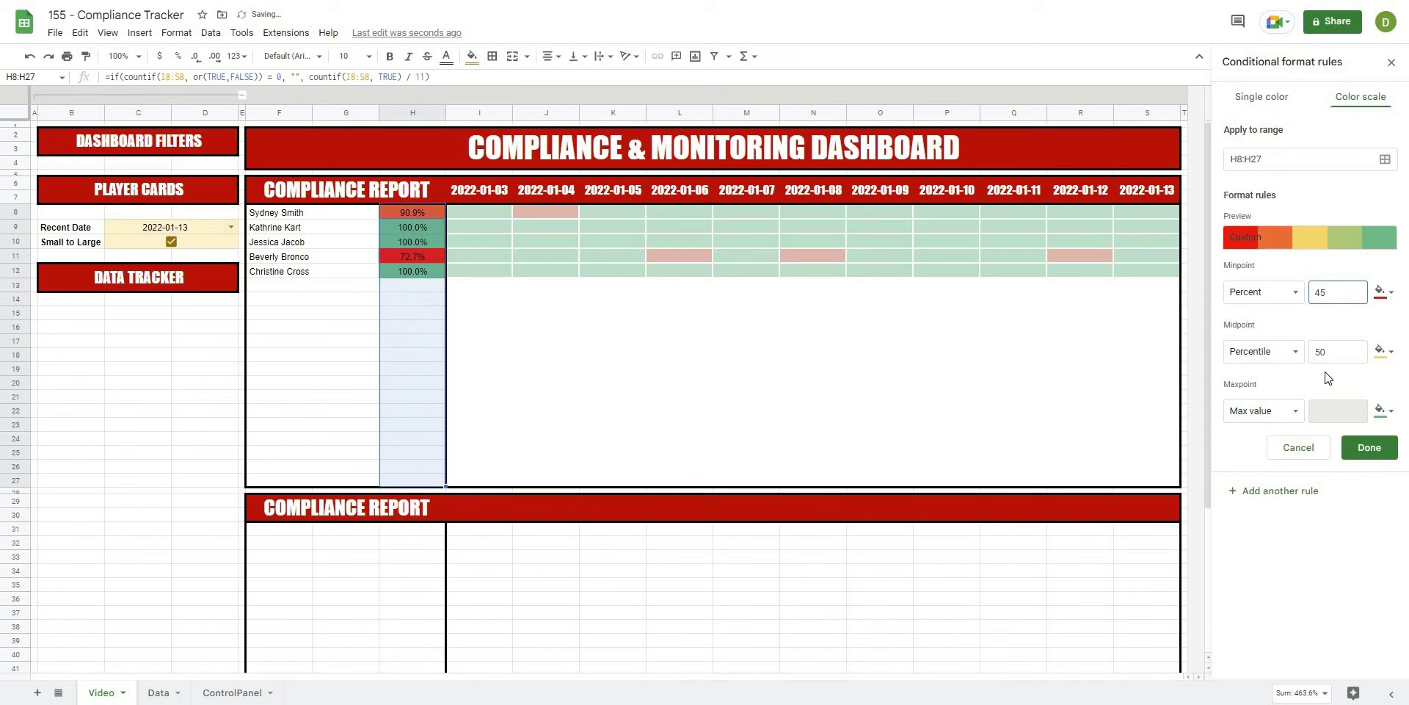
{"action": "left_click", "coordinate": [1277, 352]}
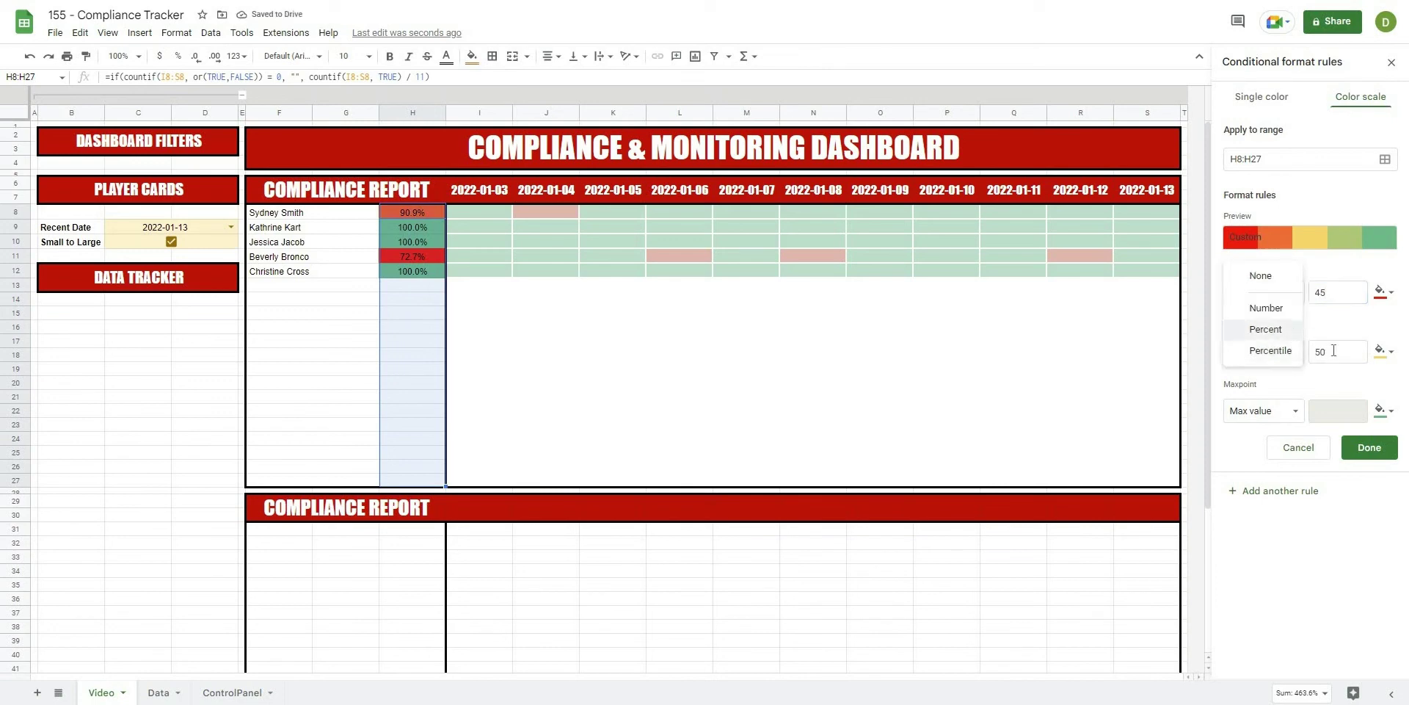
{"action": "left_click", "coordinate": [1262, 335]}
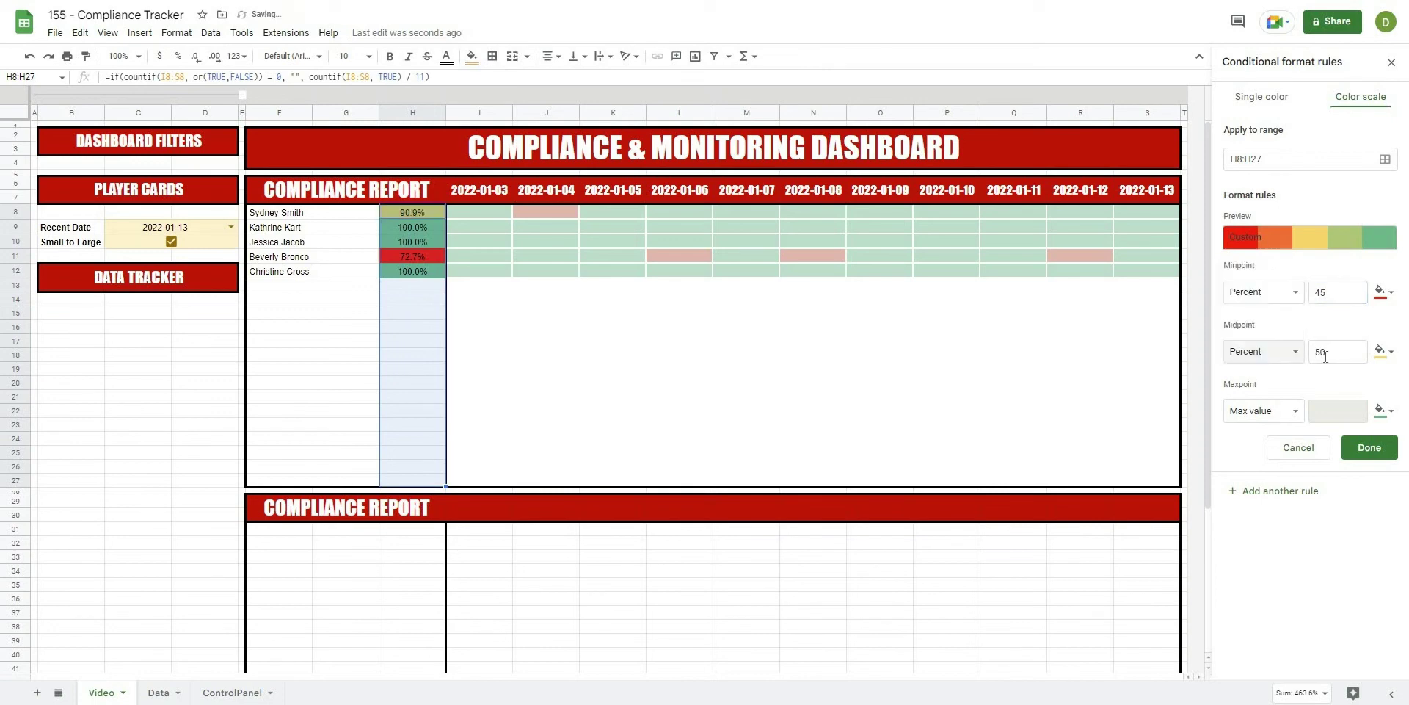
{"action": "left_click", "coordinate": [1286, 418]}
{"action": "left_click", "coordinate": [1277, 451]}
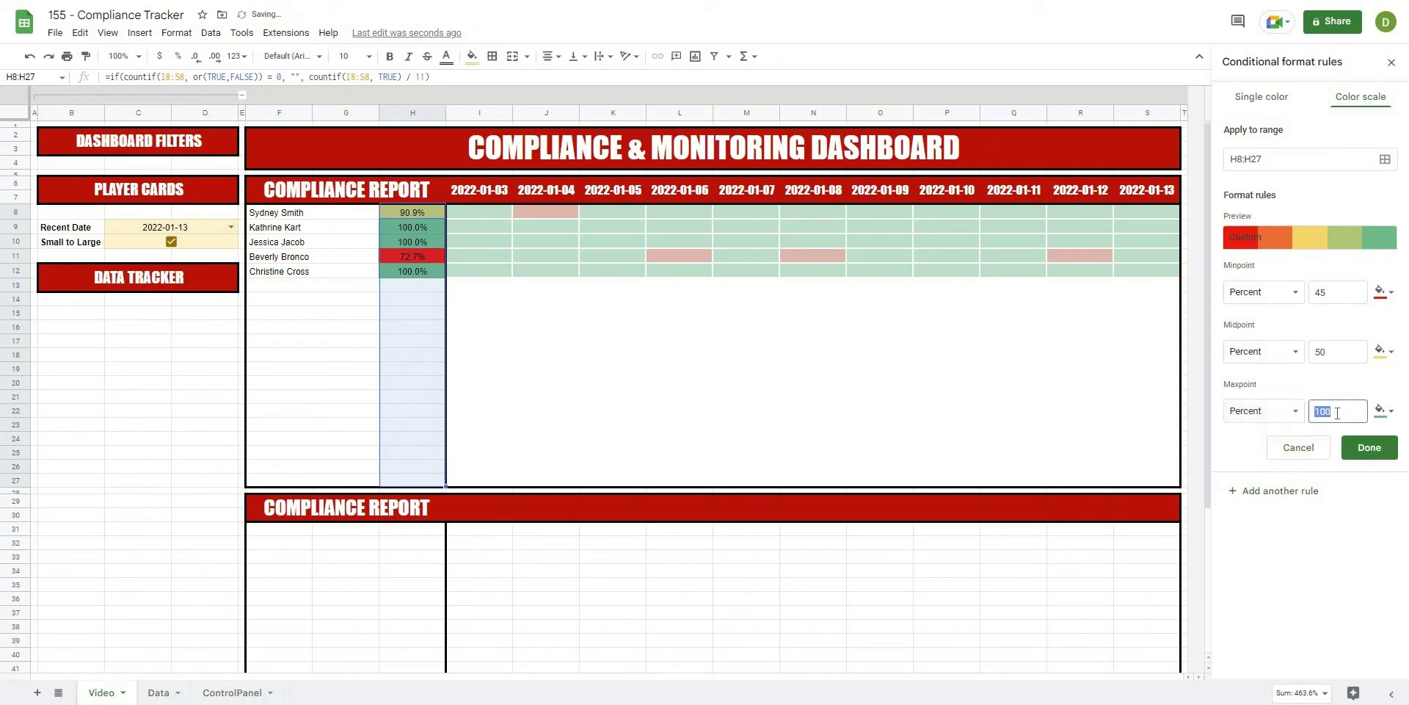
{"action": "type", "text": "75"}
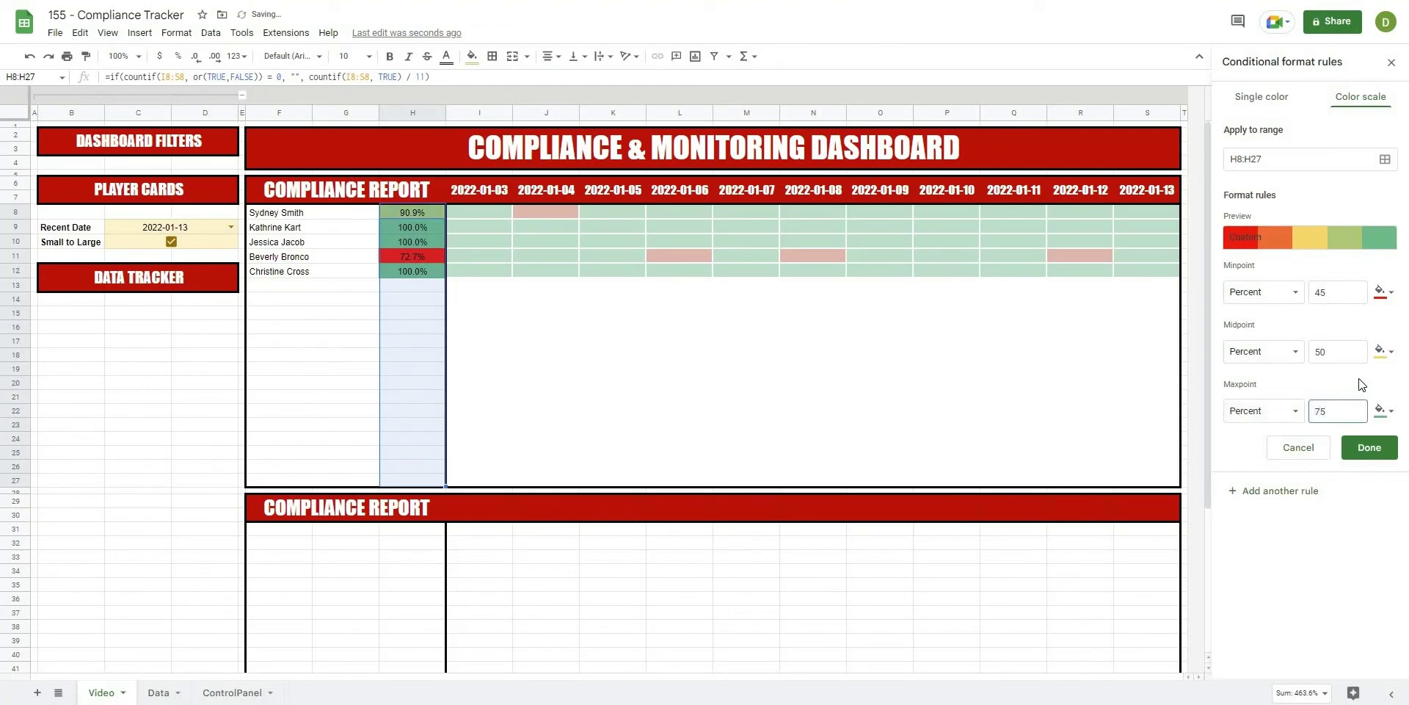
Step: Switch the maxpoint, midpoint and minpoint threshold types to Percentile
{"action": "left_click", "coordinate": [1284, 415]}
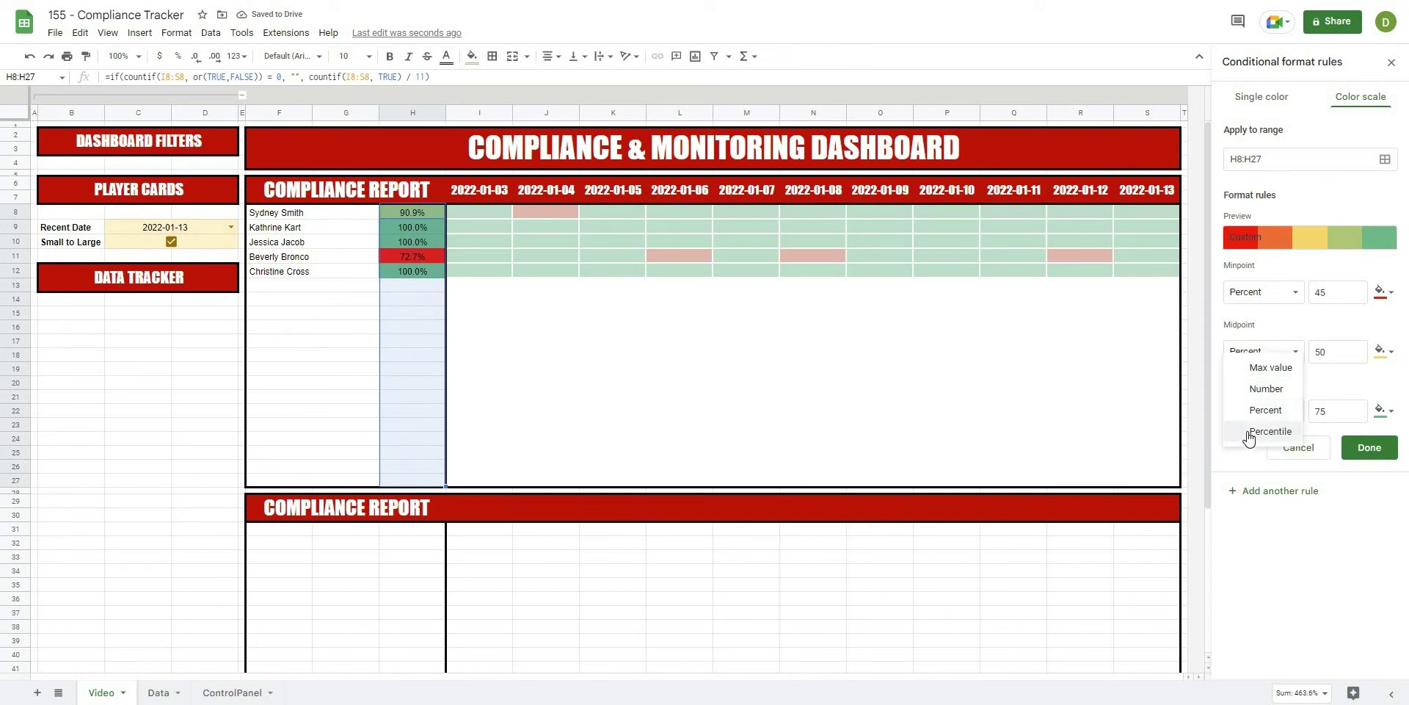
{"action": "left_click", "coordinate": [1259, 432]}
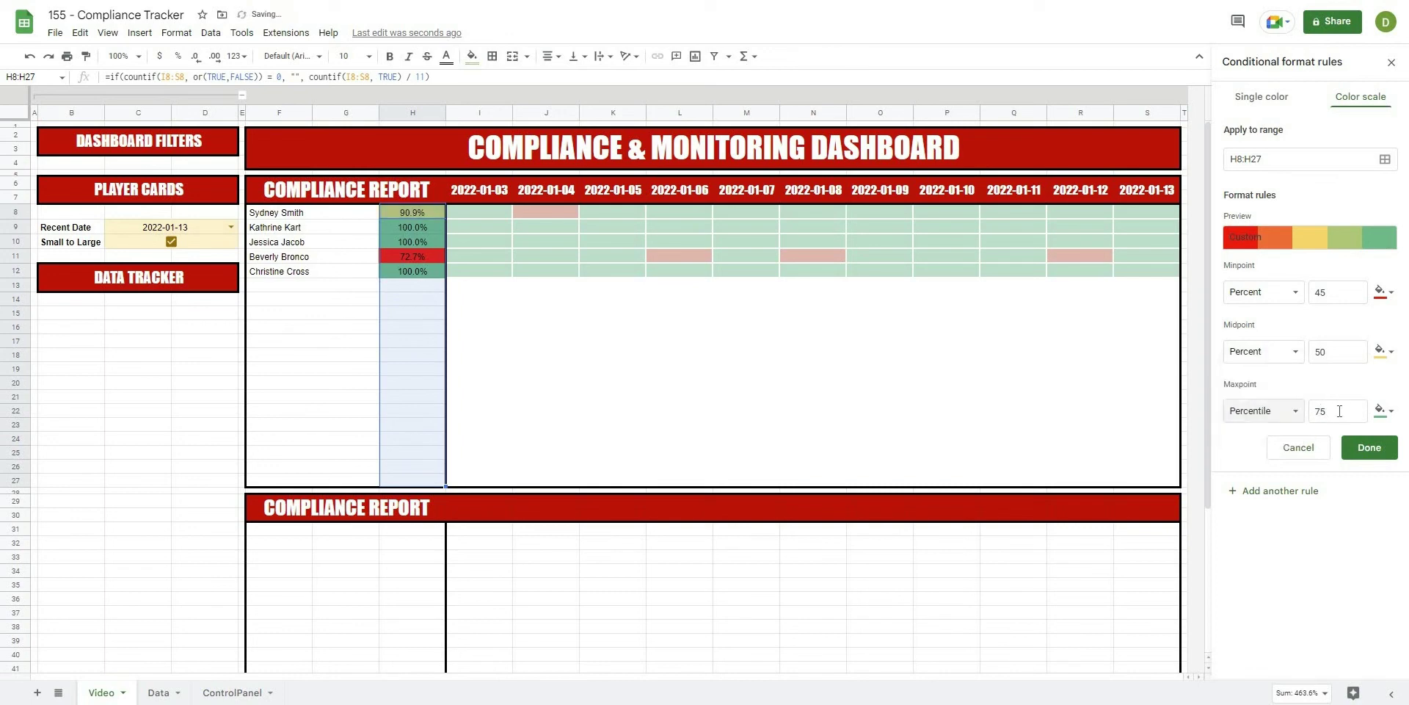
{"action": "left_click", "coordinate": [1290, 353]}
{"action": "left_click", "coordinate": [1271, 371]}
{"action": "left_click", "coordinate": [1284, 292]}
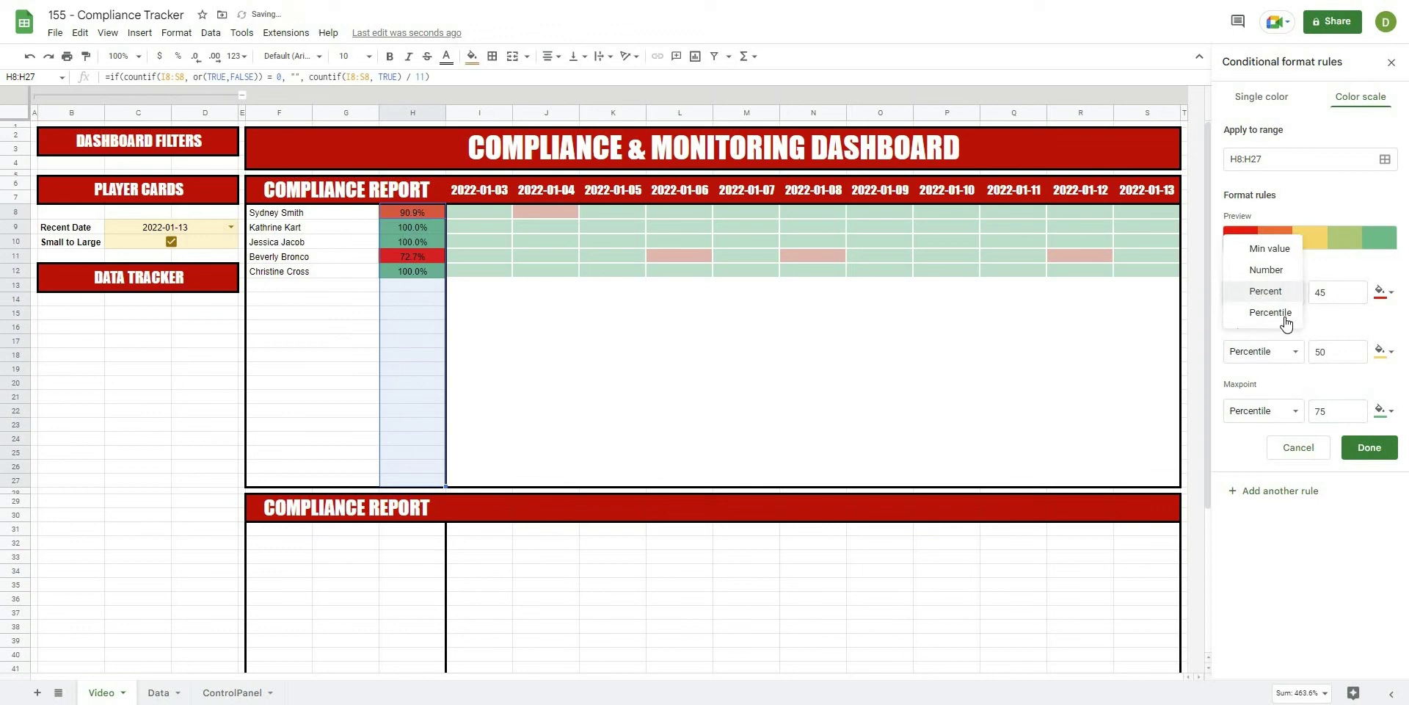
{"action": "left_click", "coordinate": [1284, 317]}
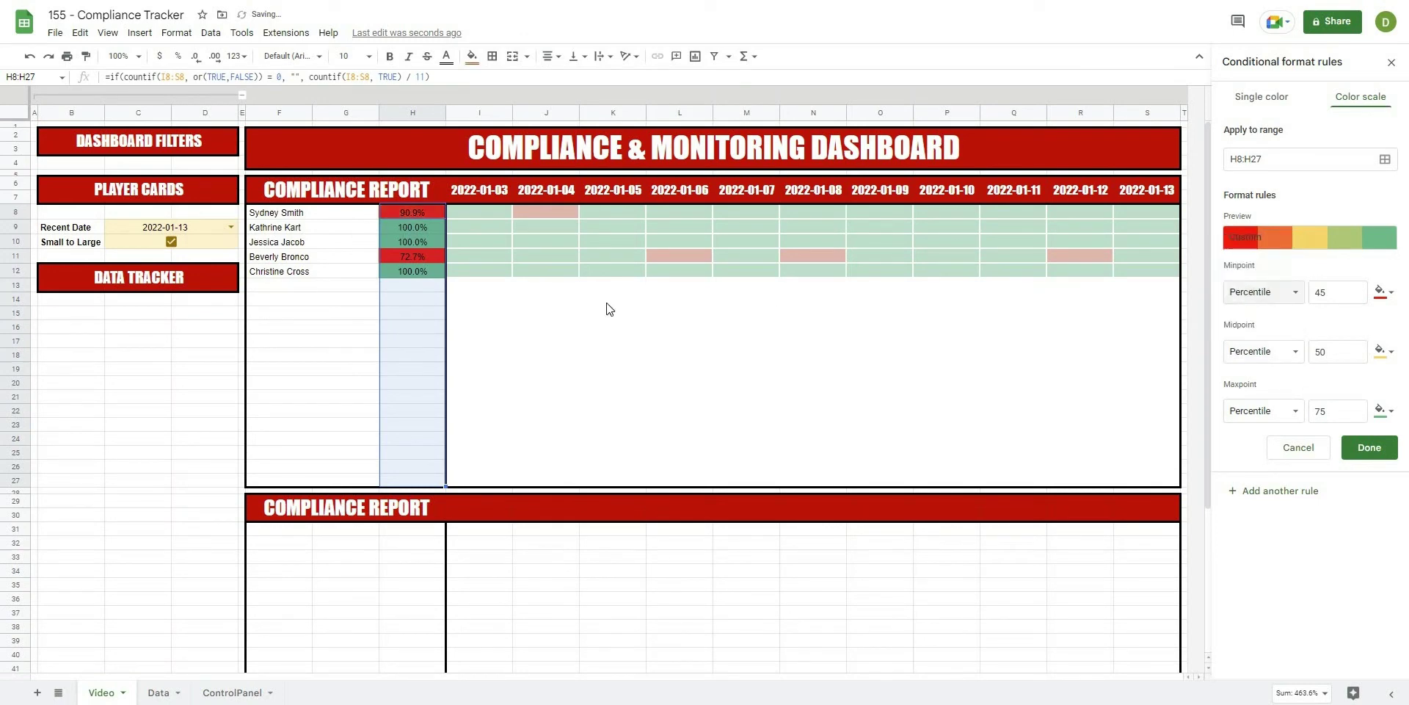
{"action": "left_click", "coordinate": [1290, 293]}
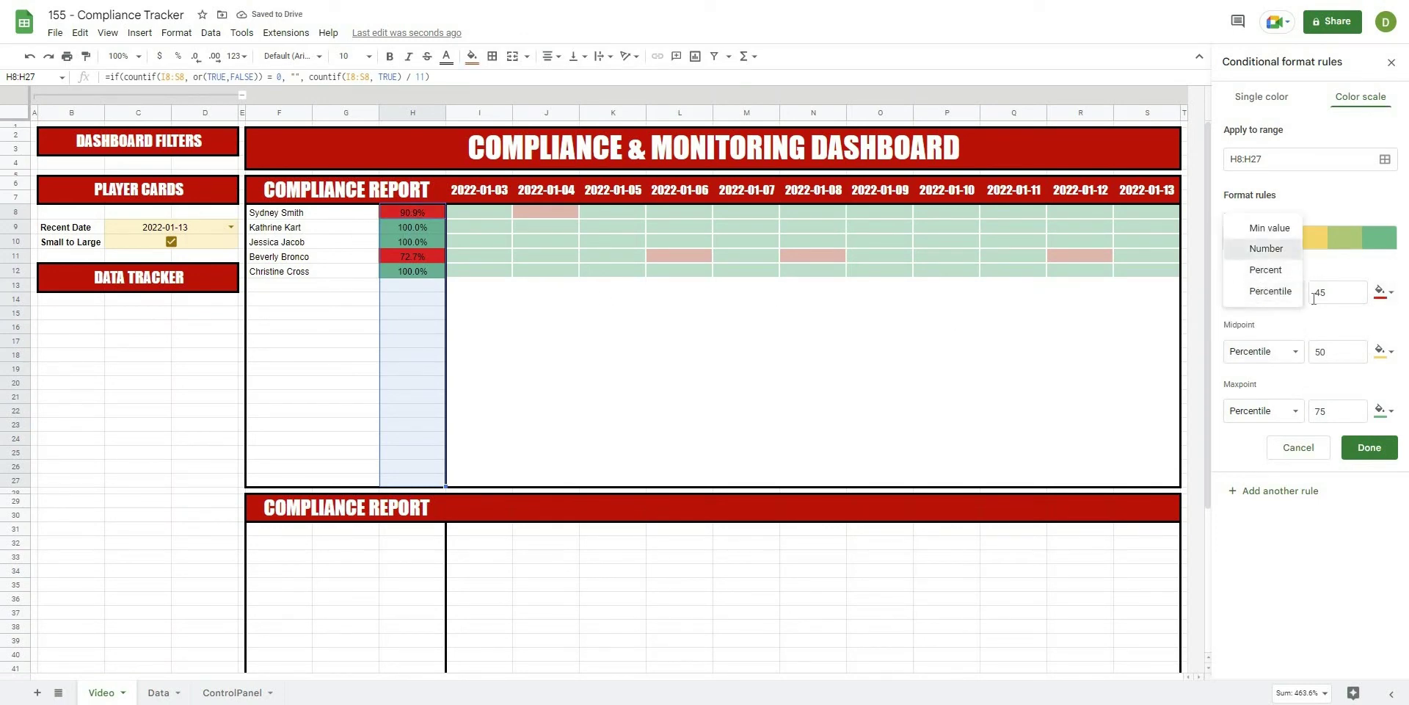
Step: Change the minpoint, midpoint and maxpoint to Number thresholds .45, .50 and .90
{"action": "left_click", "coordinate": [1248, 250]}
{"action": "left_click", "coordinate": [1329, 290]}
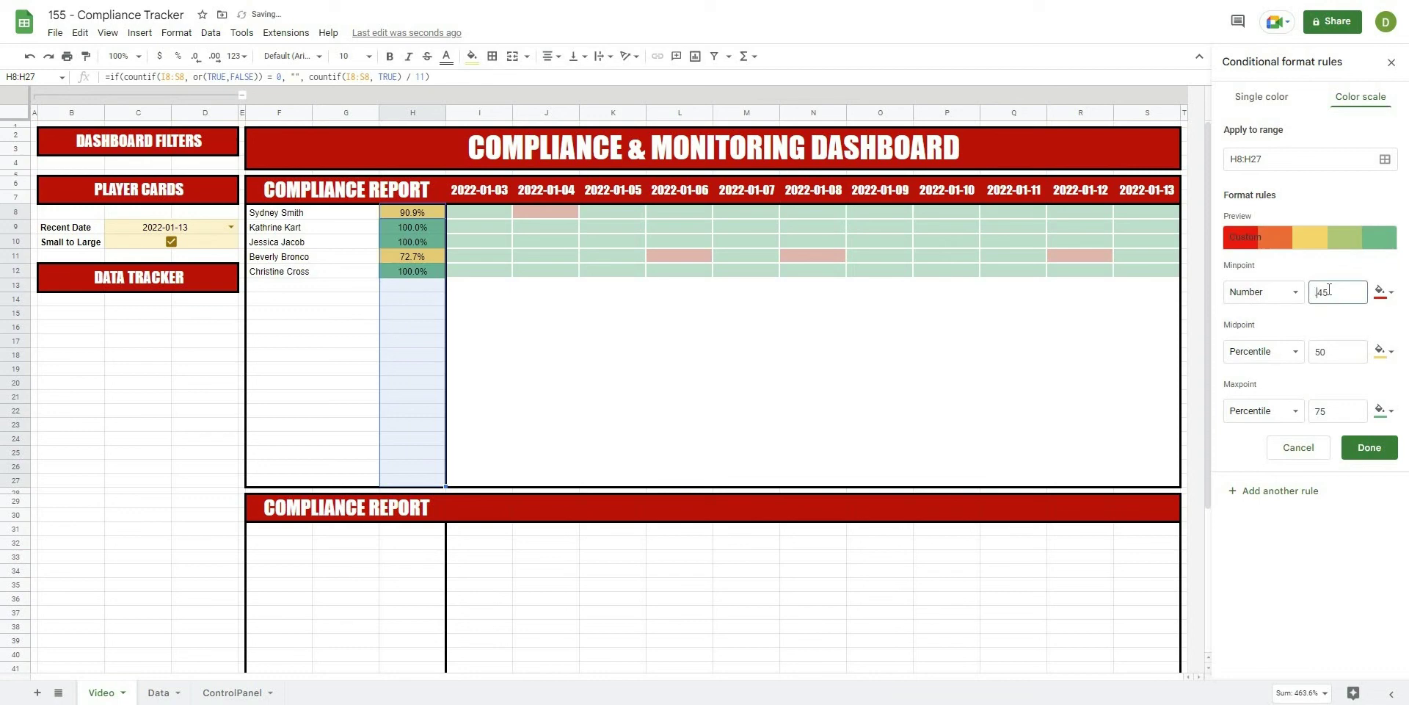
{"action": "type", "text": "."}
{"action": "left_click", "coordinate": [1289, 350]}
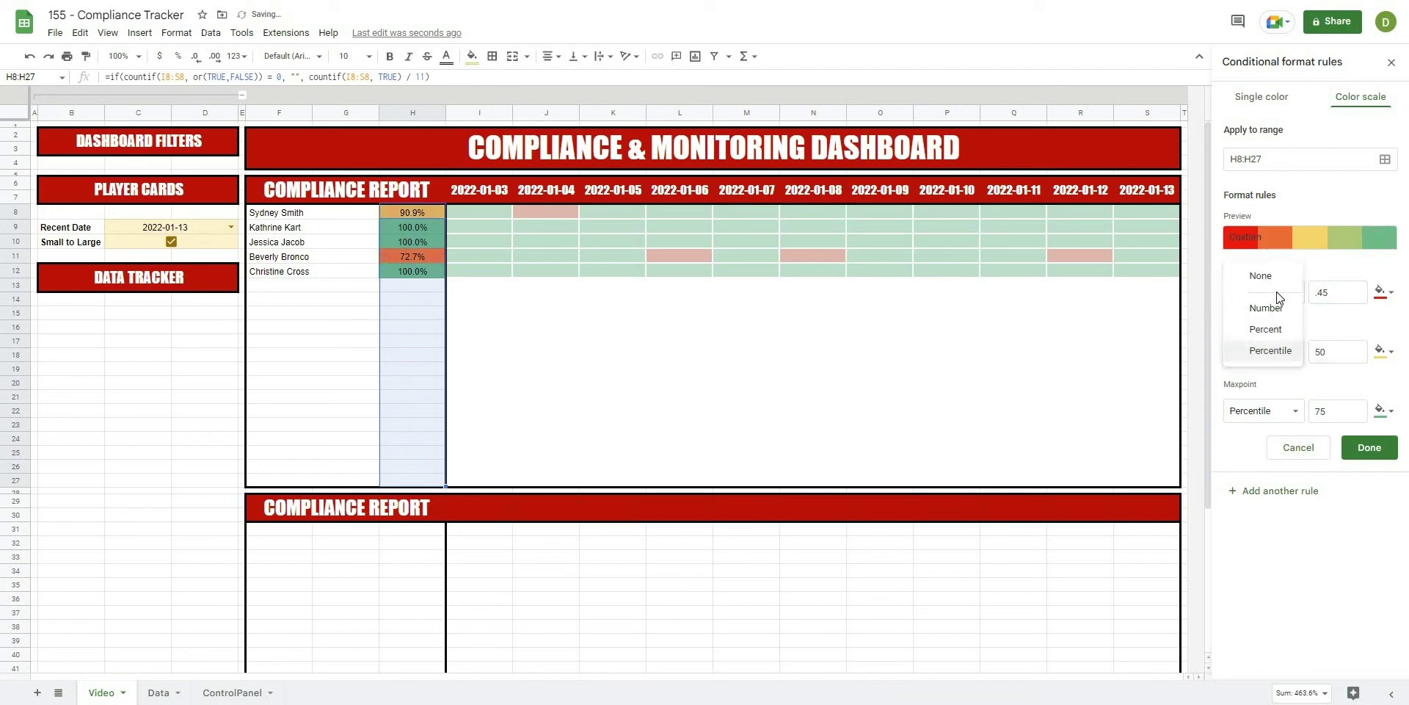
{"action": "left_click", "coordinate": [1255, 308]}
{"action": "left_click", "coordinate": [1317, 353]}
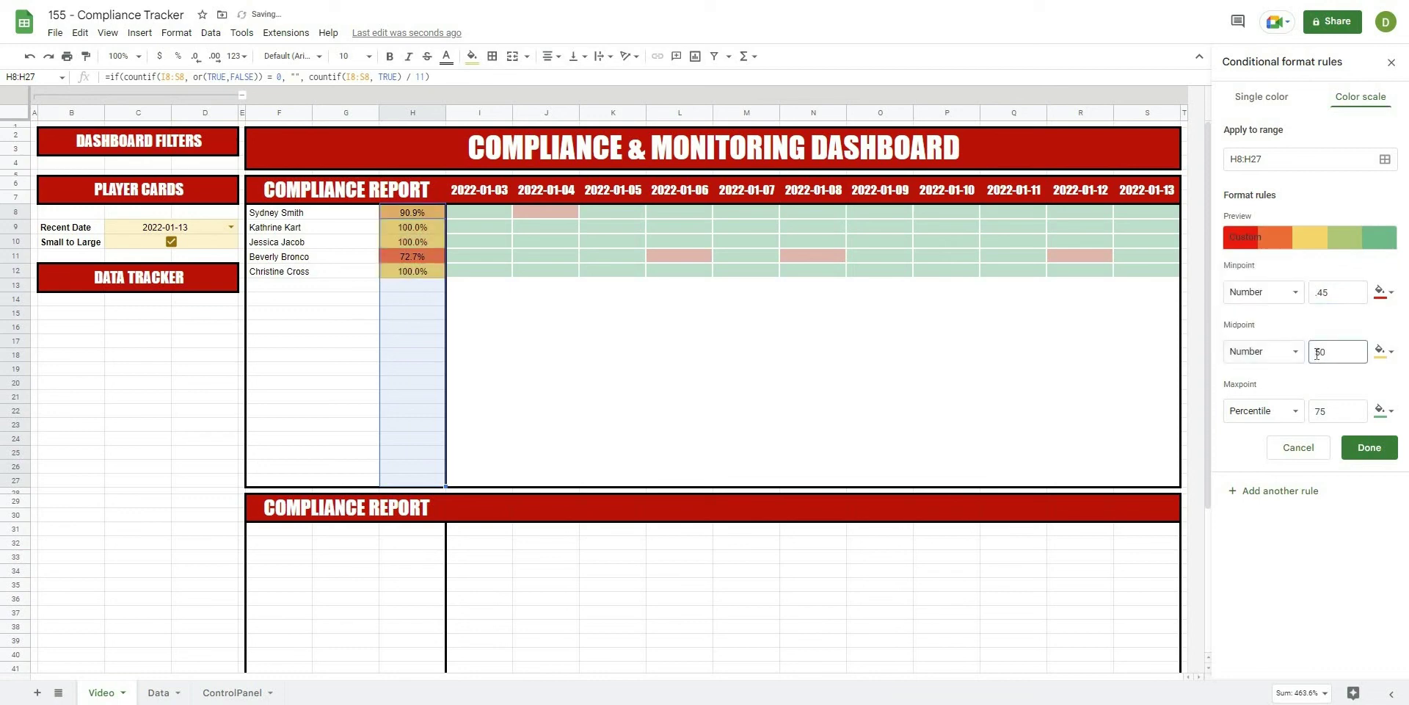
{"action": "type", "text": "."}
{"action": "left_click", "coordinate": [1280, 411]}
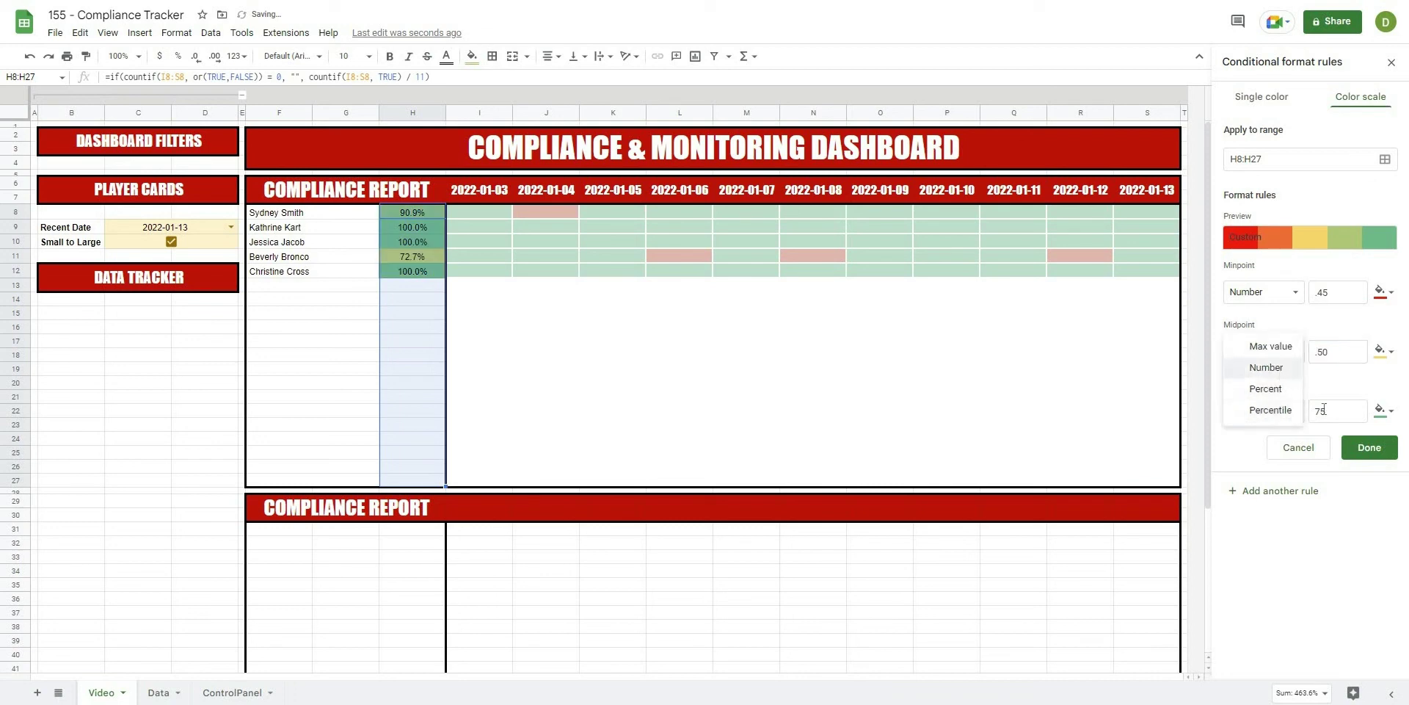
{"action": "left_click", "coordinate": [1284, 367]}
{"action": "left_click", "coordinate": [1321, 410]}
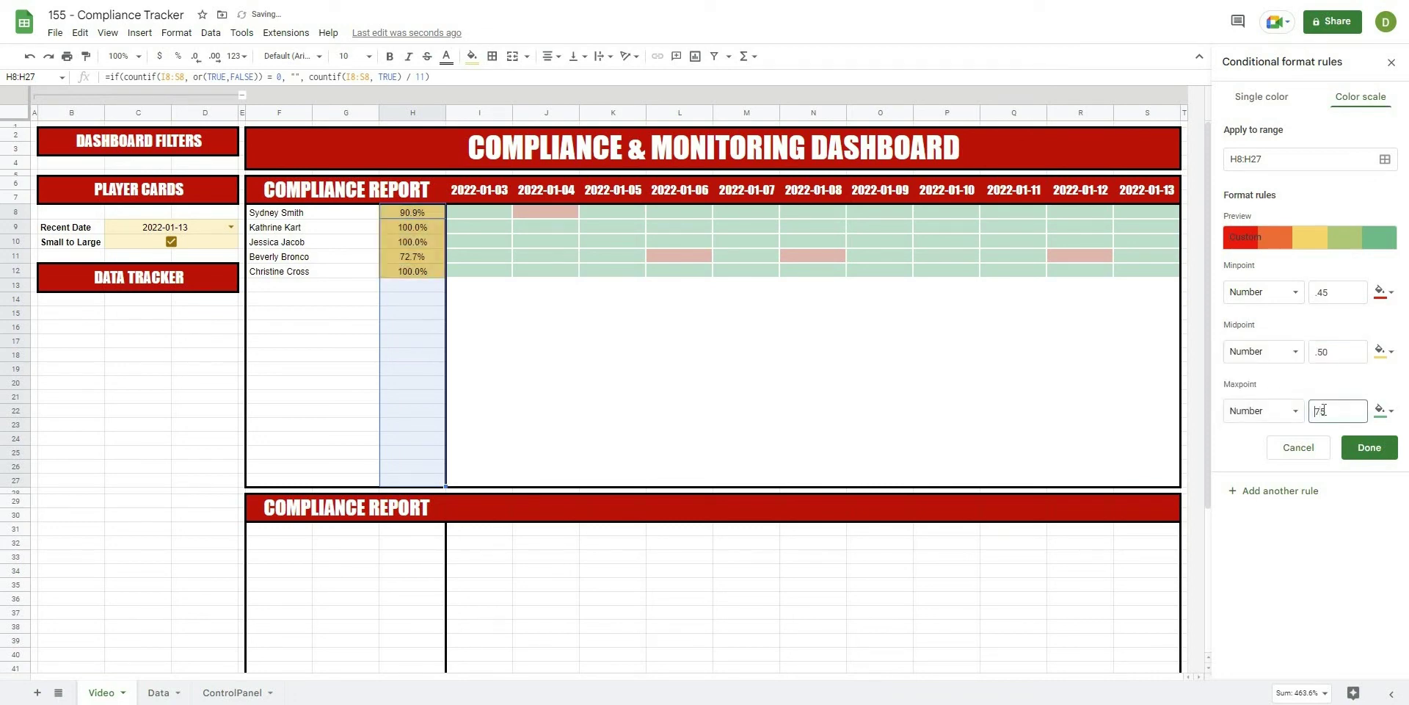
{"action": "key", "text": "Home"}
{"action": "type", "text": "."}
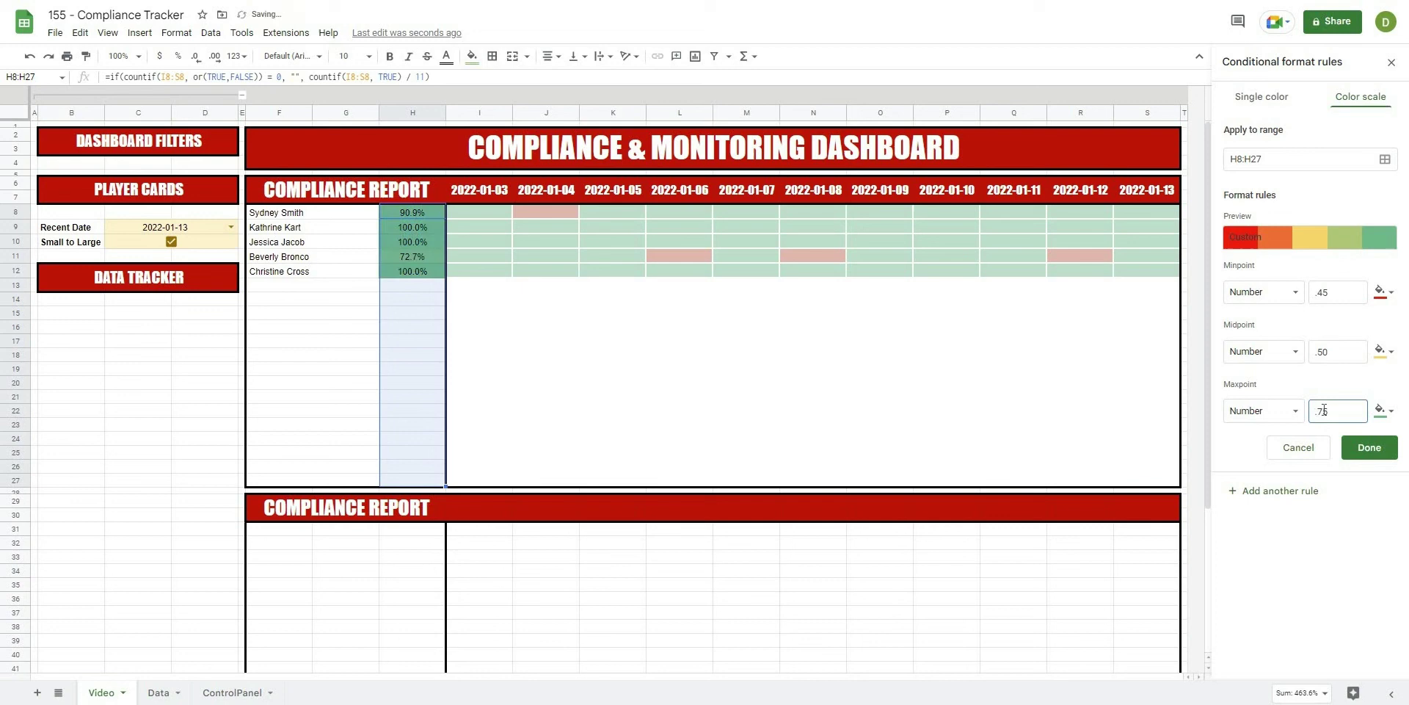
Step: Confirm the .90 maxpoint and close the conditional formatting panel
{"action": "left_click", "coordinate": [425, 311]}
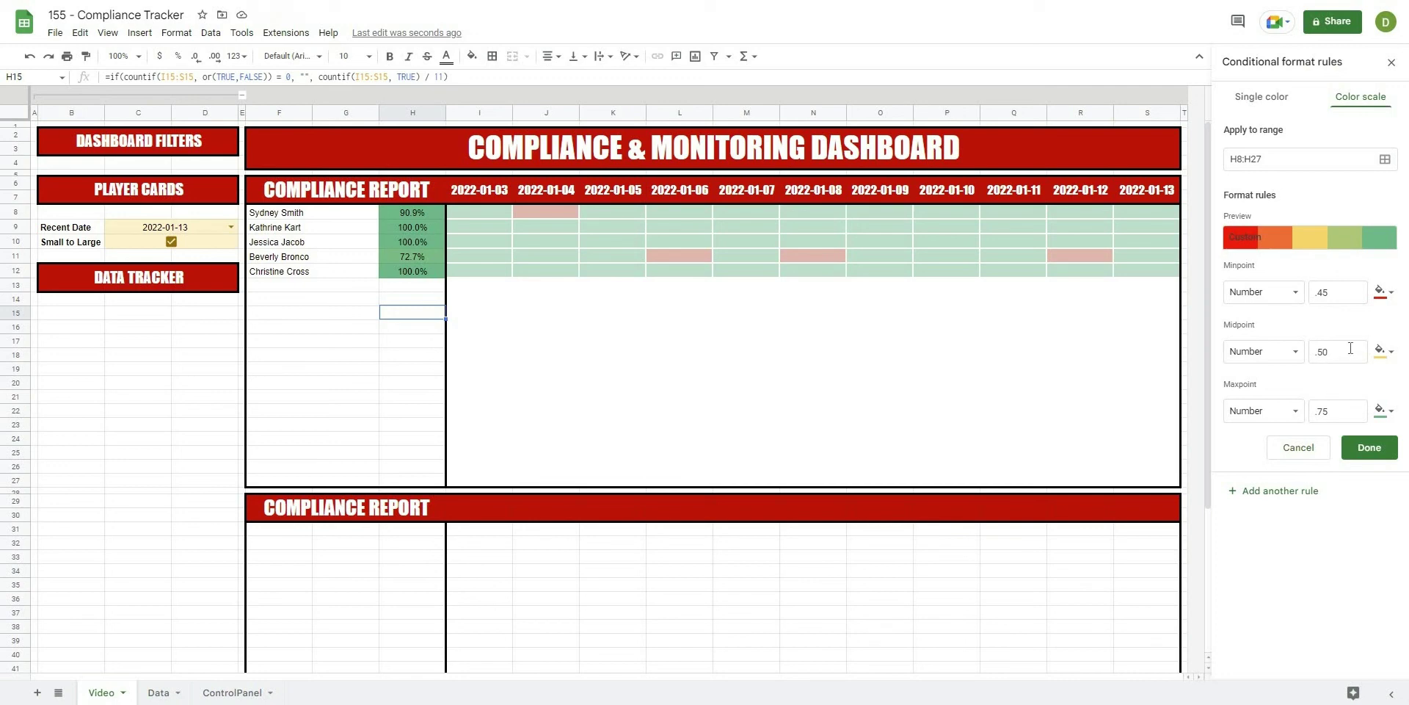
{"action": "left_click", "coordinate": [1326, 408]}
{"action": "type", "text": ".9"}
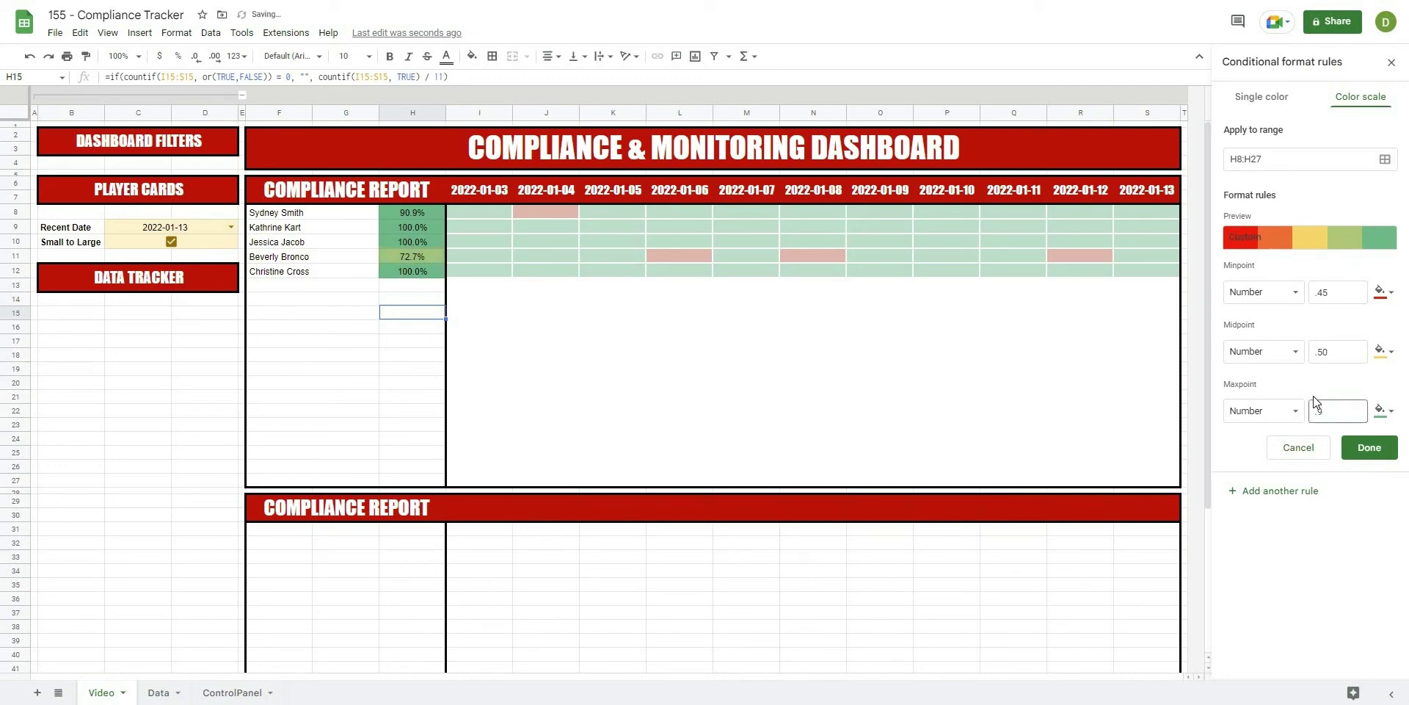
{"action": "left_click", "coordinate": [373, 317]}
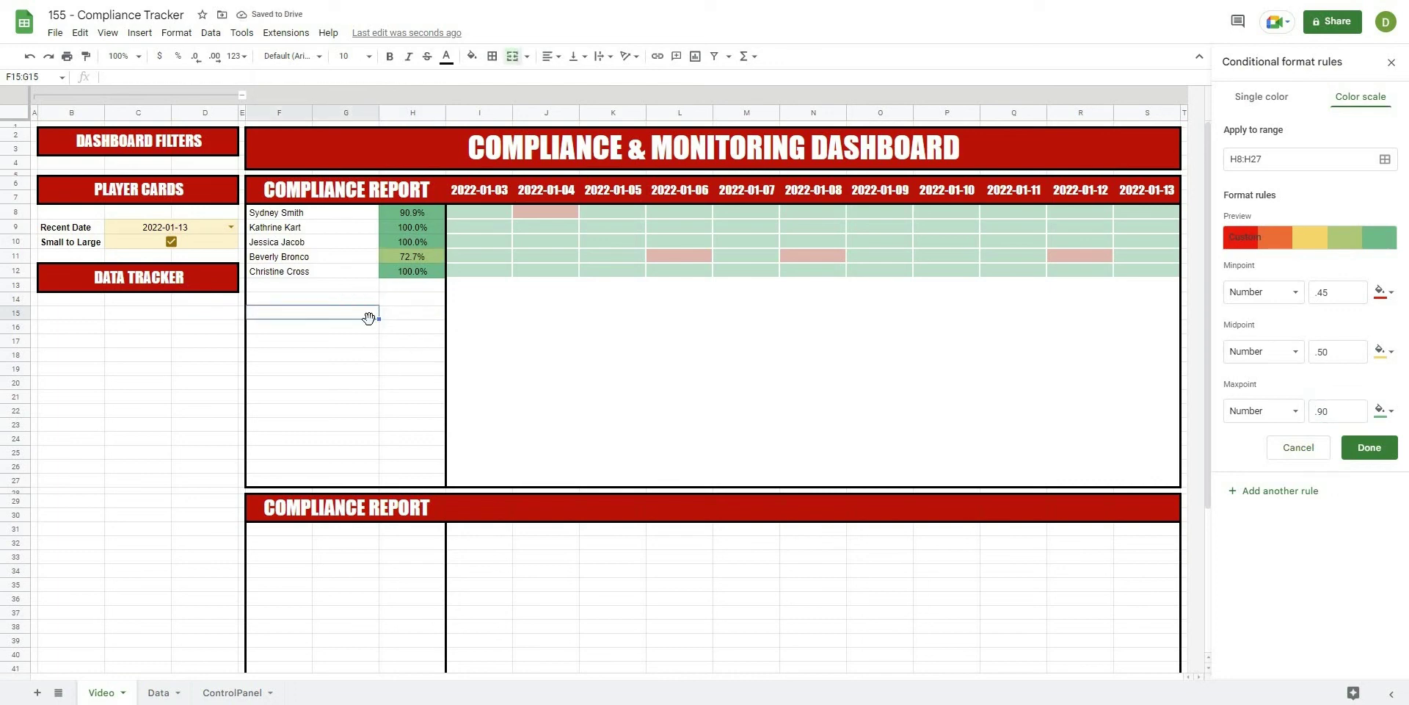
{"action": "left_click", "coordinate": [359, 369]}
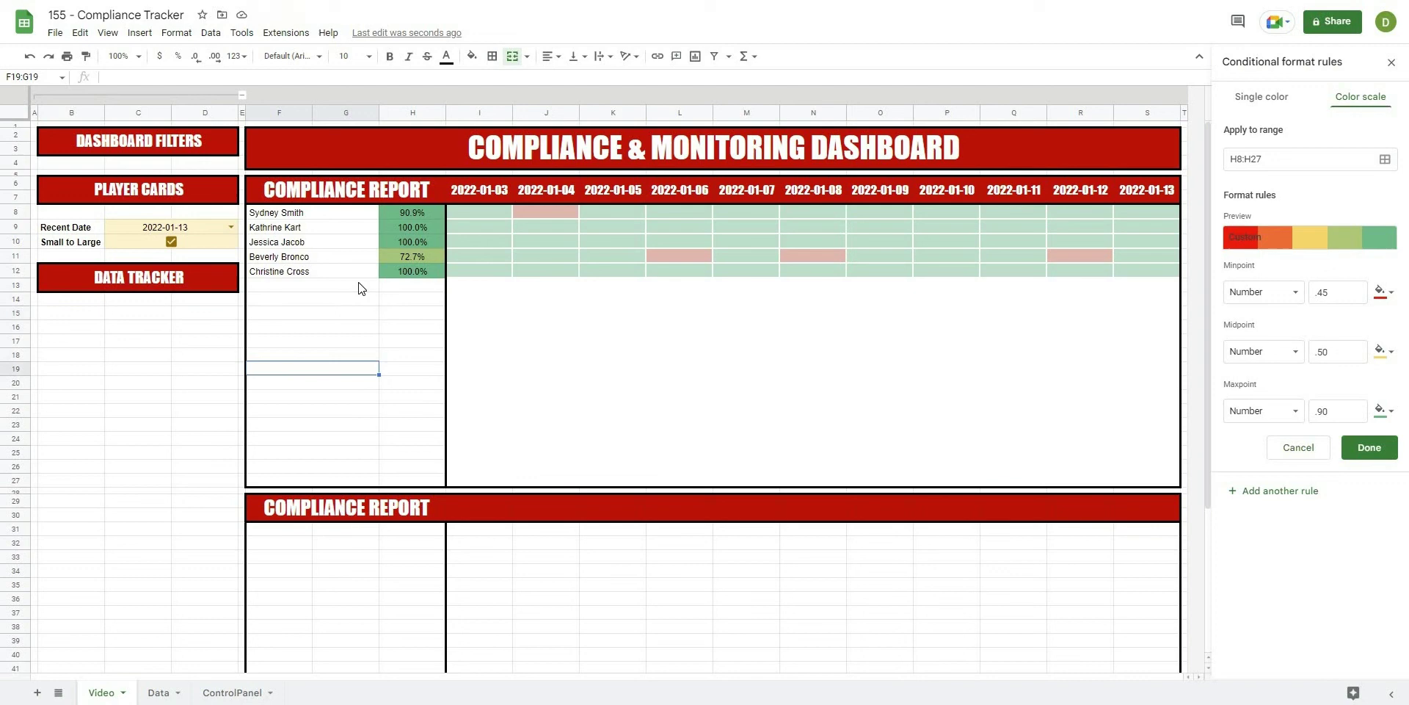
{"action": "left_click", "coordinate": [1392, 62]}
Step: Give F8:H27 all borders in white to hide its gridlines
{"action": "left_click_drag", "start_coordinate": [306, 211], "coordinate": [407, 476]}
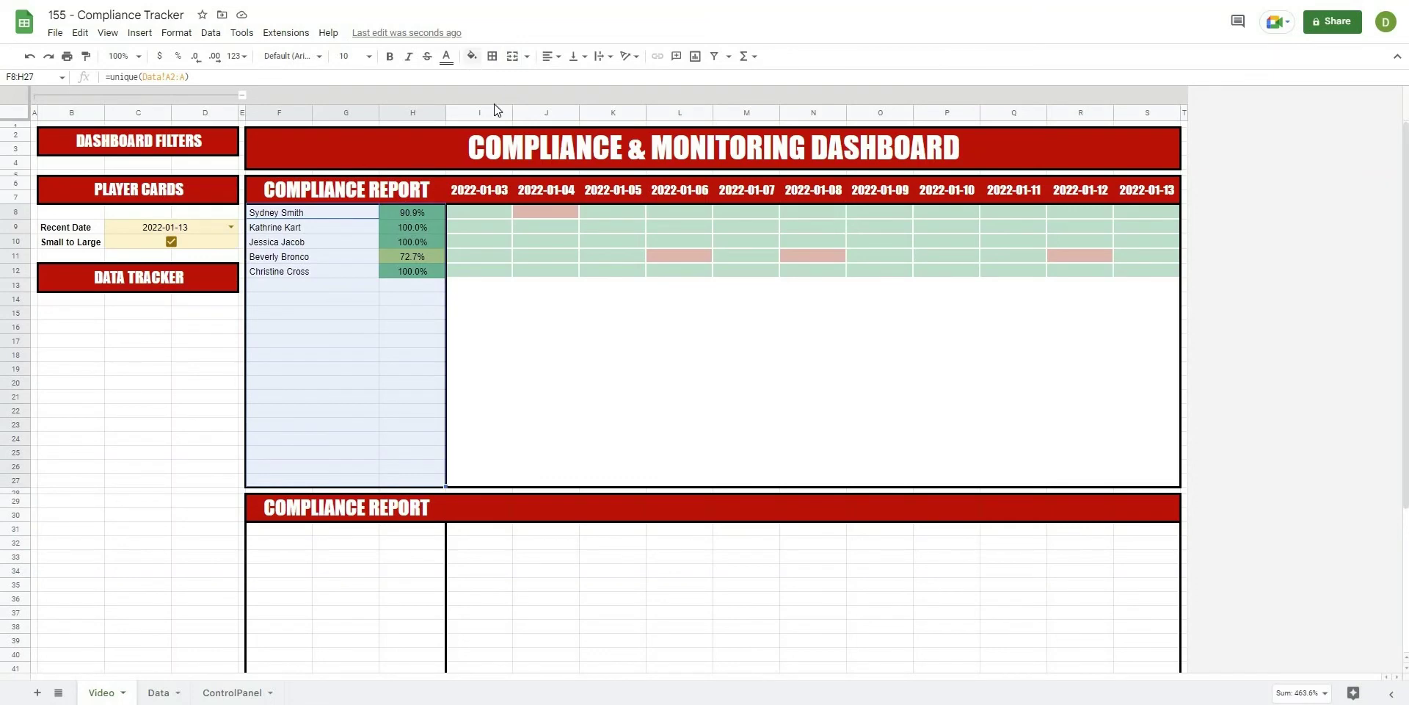
{"action": "left_click", "coordinate": [472, 56]}
{"action": "left_click", "coordinate": [492, 56]}
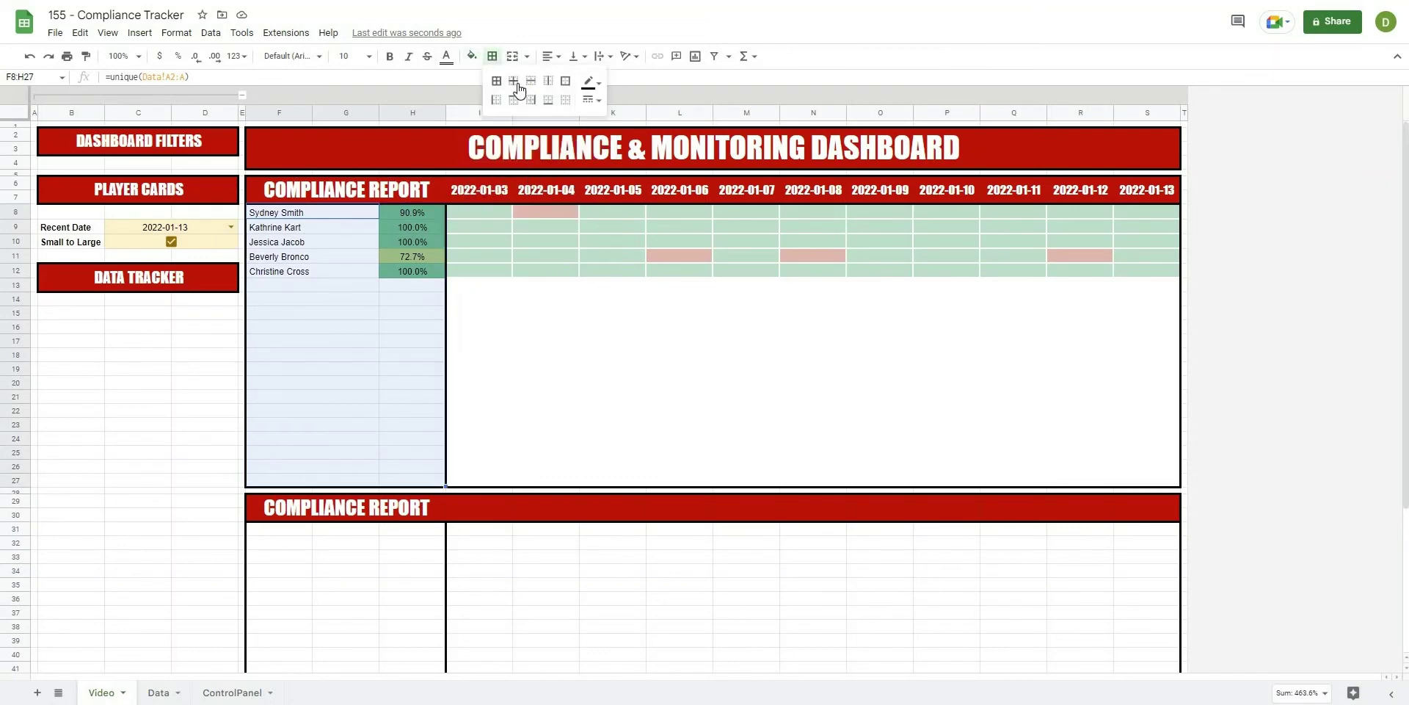
{"action": "left_click", "coordinate": [565, 82]}
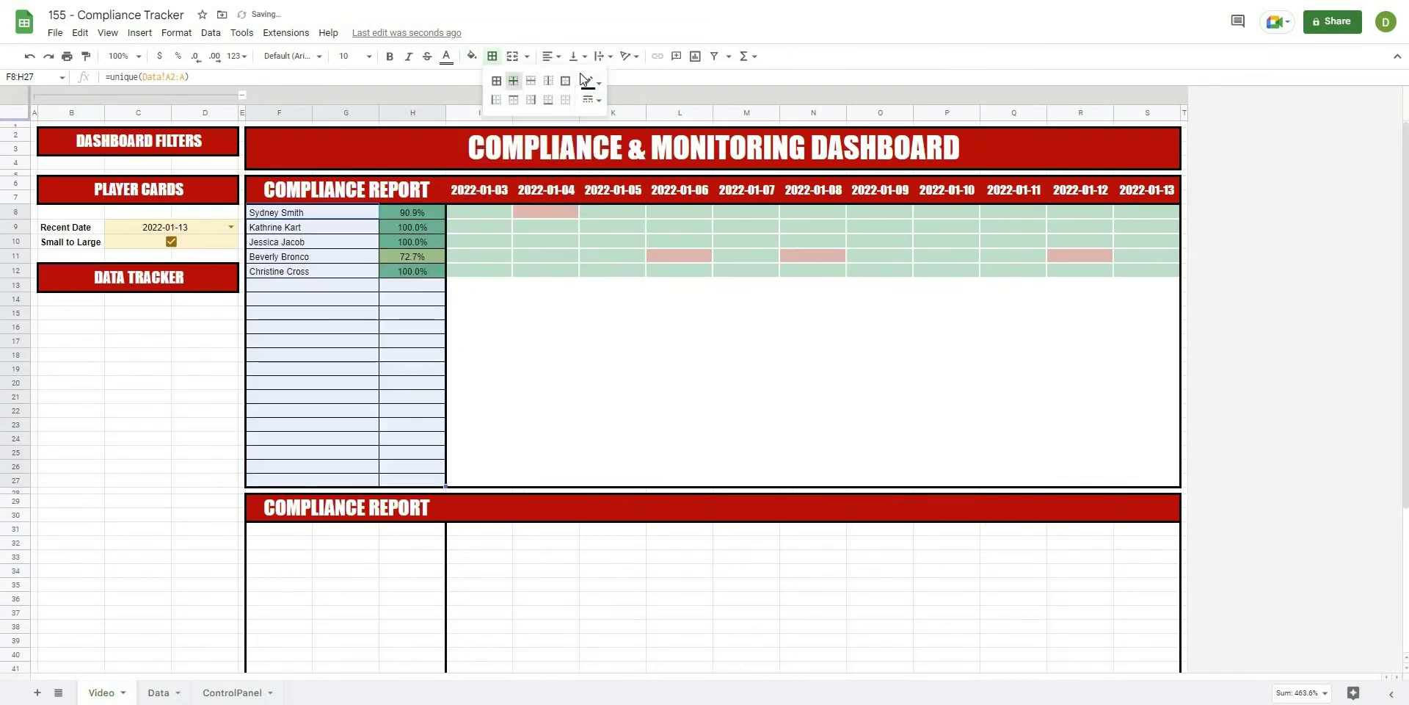
{"action": "left_click", "coordinate": [591, 81]}
{"action": "left_click", "coordinate": [723, 120]}
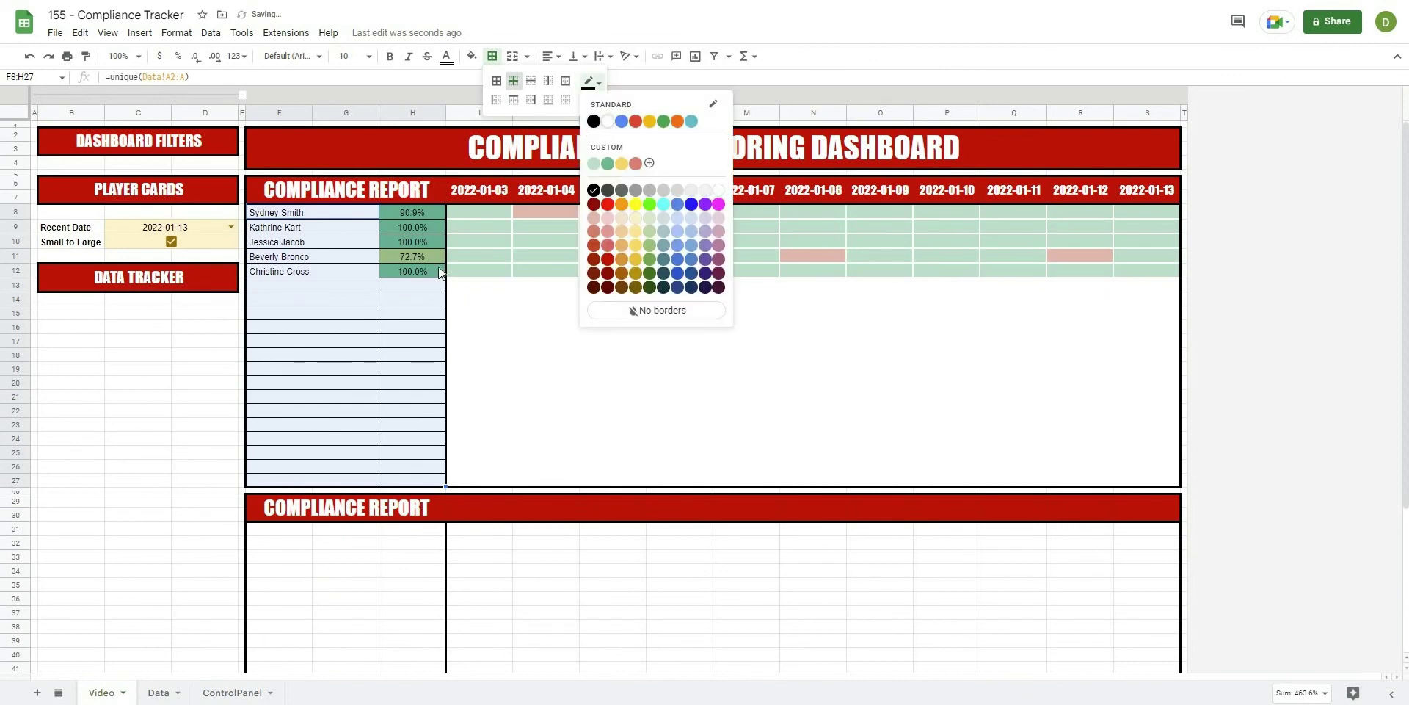
{"action": "left_click", "coordinate": [156, 440]}
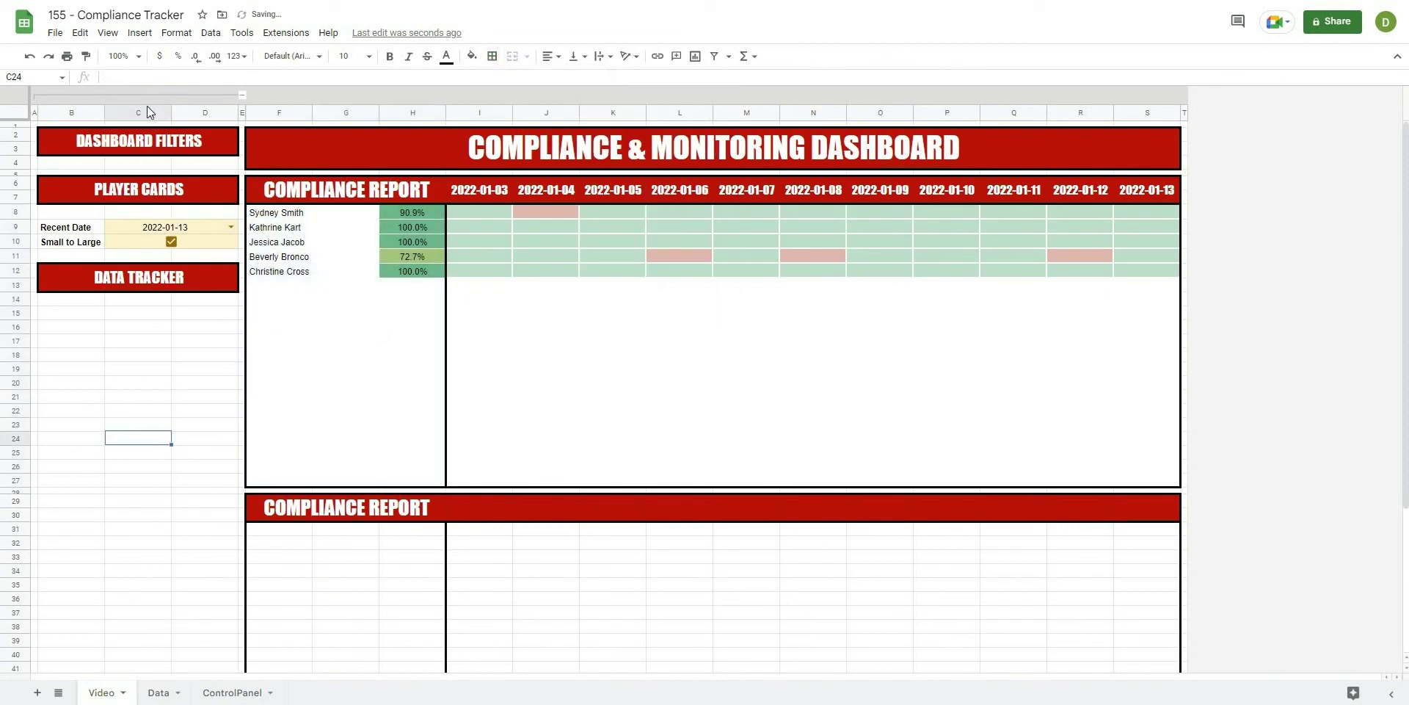
Step: Check the landscape fit-to-width print preview, cancel it, and scroll to review the sheet
{"action": "left_click", "coordinate": [66, 56]}
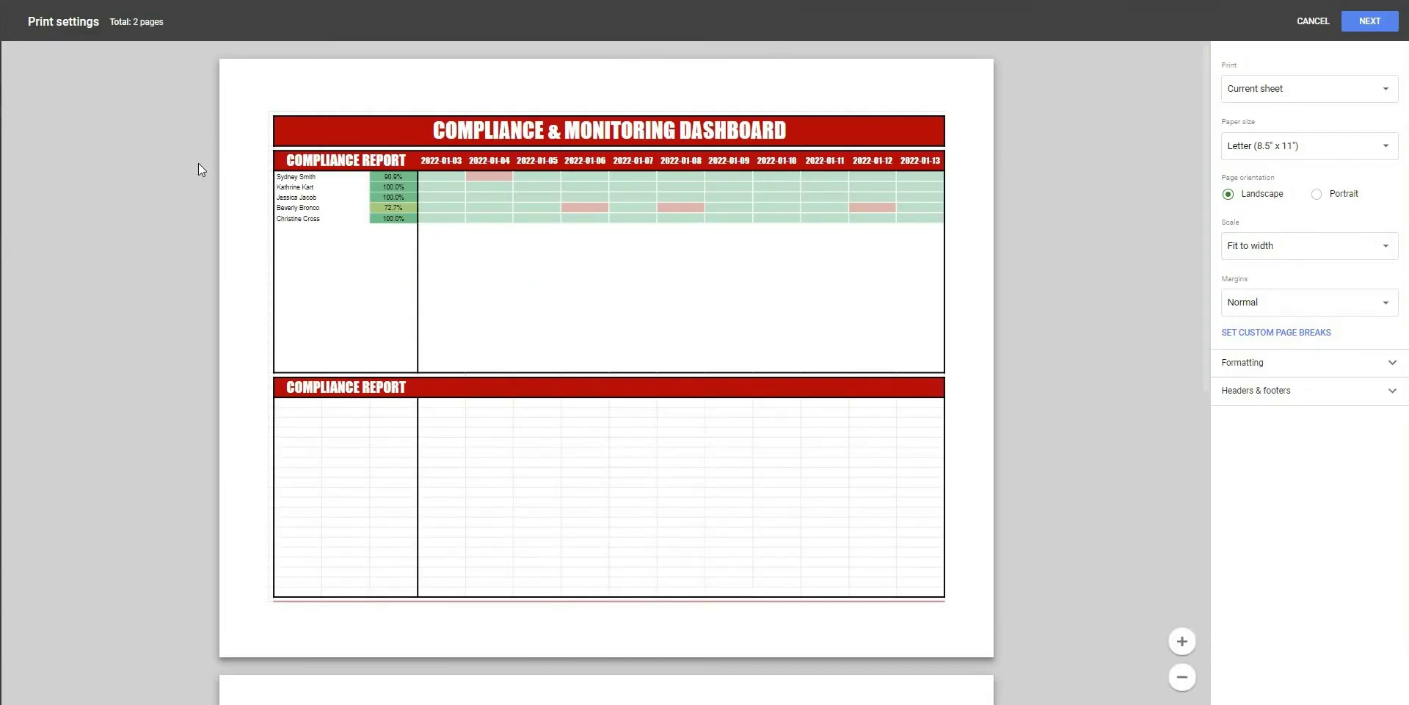
{"action": "left_click", "coordinate": [1313, 21]}
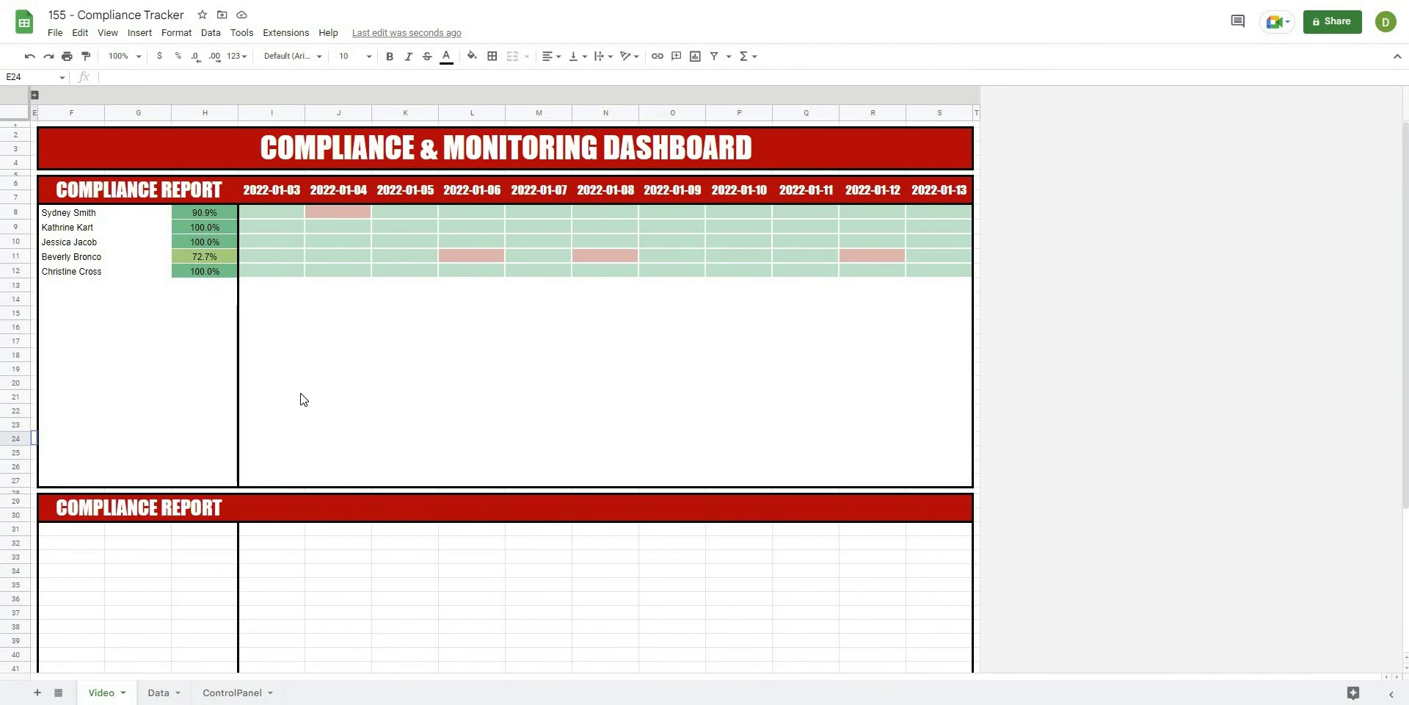
{"action": "scroll", "coordinate": [88, 512], "scroll_direction": "down", "scroll_amount": 2}
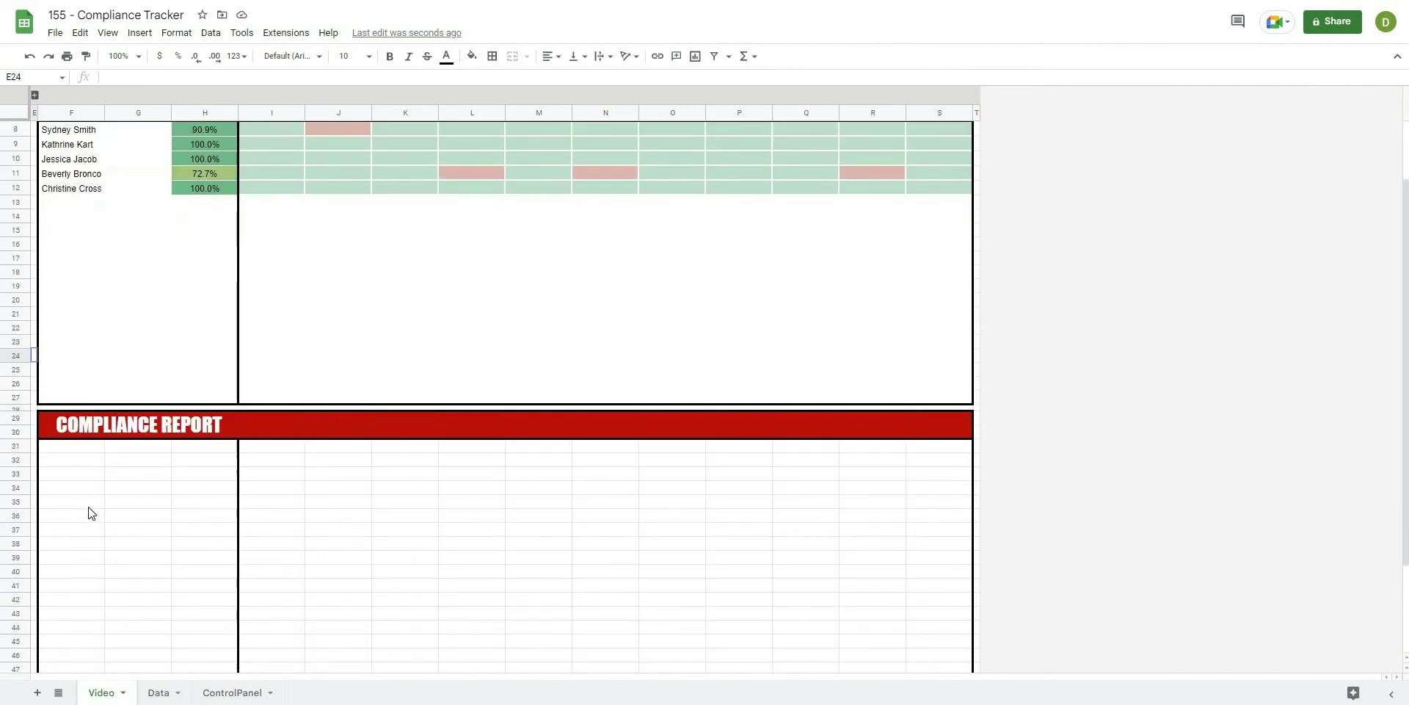
{"action": "scroll", "coordinate": [210, 355], "scroll_direction": "down", "scroll_amount": 3}
{"action": "scroll", "coordinate": [333, 345], "scroll_direction": "down", "scroll_amount": 1}
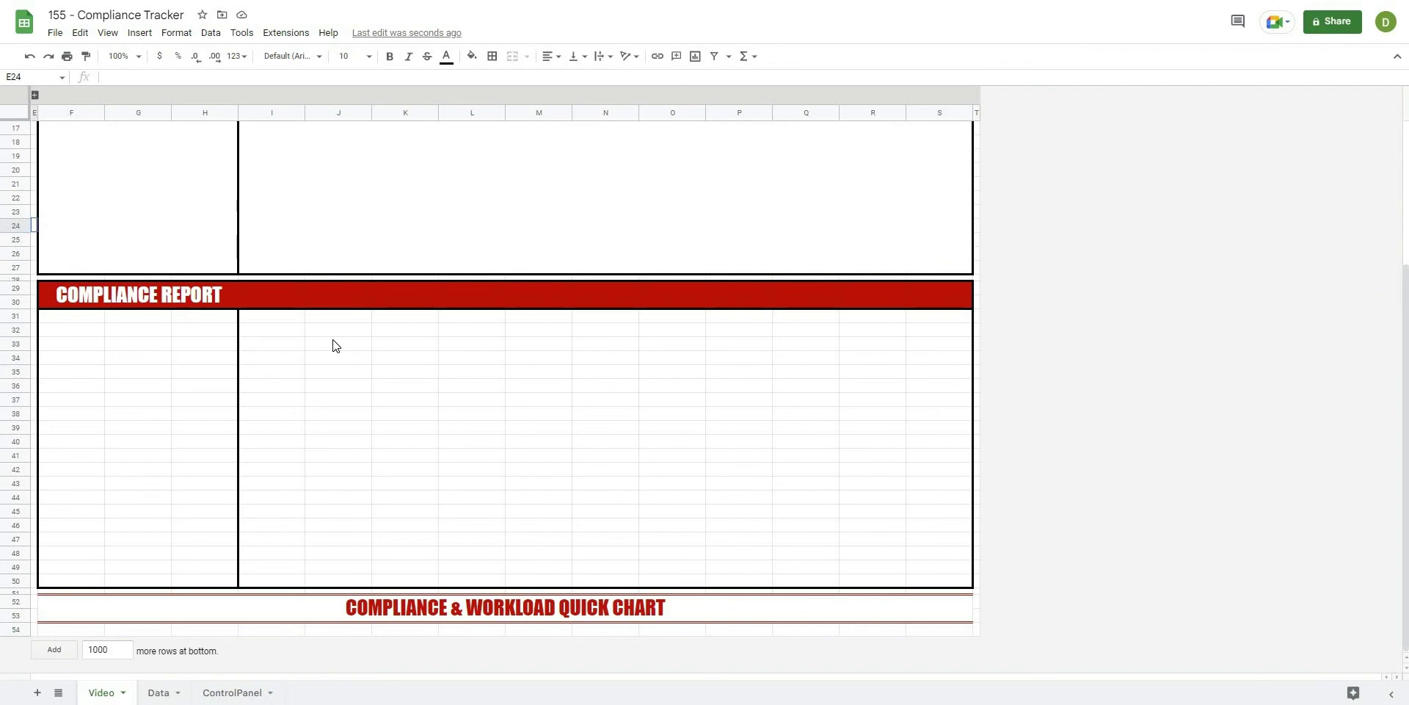
{"action": "scroll", "coordinate": [345, 381], "scroll_direction": "up", "scroll_amount": 3}
{"action": "scroll", "coordinate": [356, 411], "scroll_direction": "up", "scroll_amount": 3}
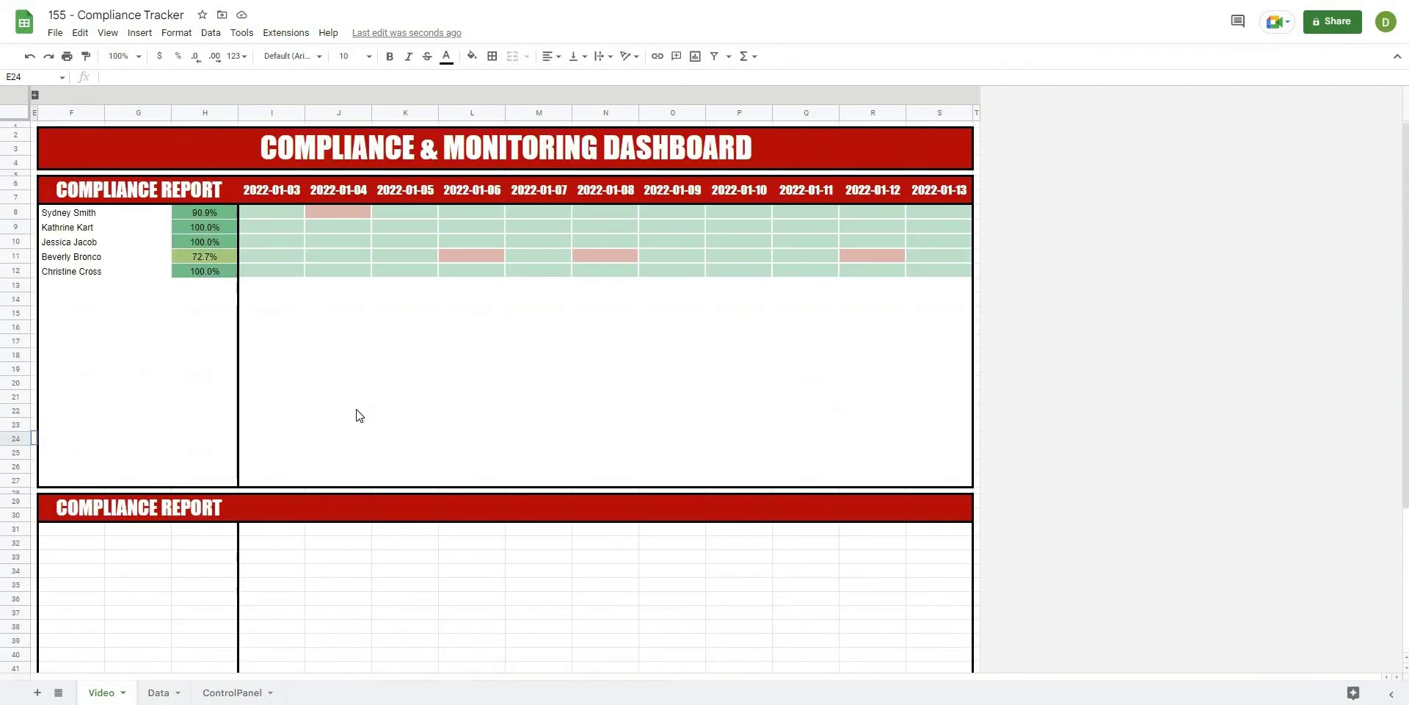